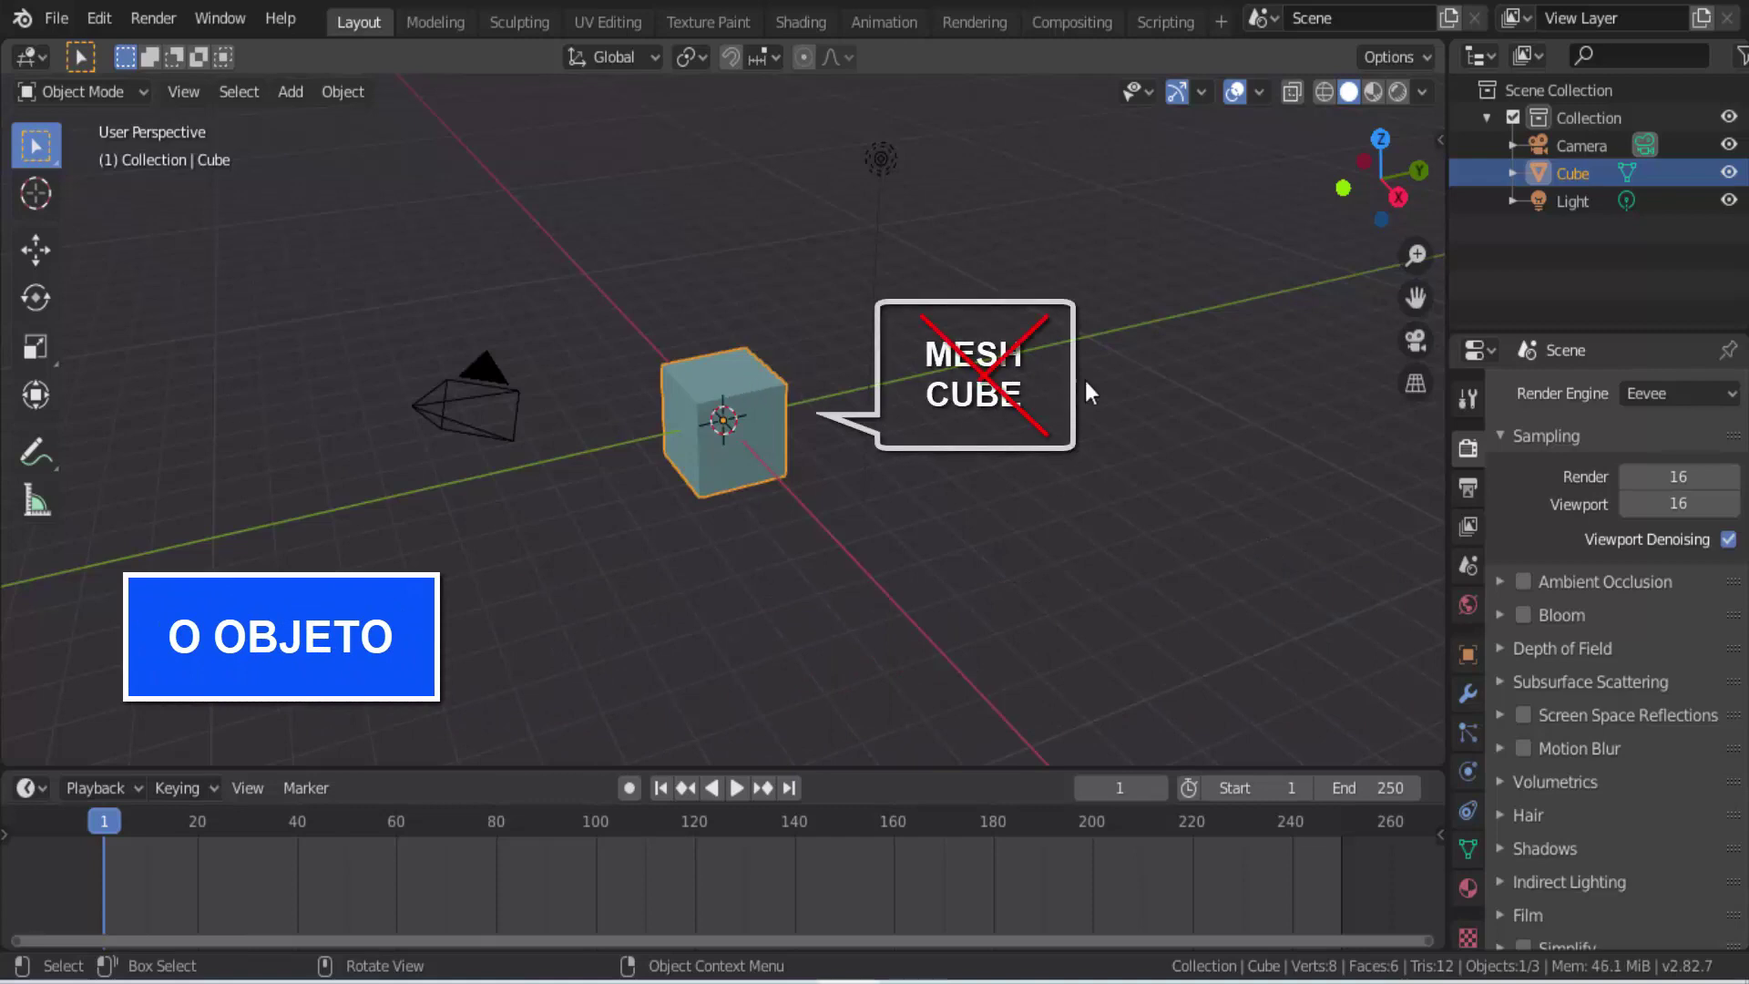
Step: Replace the default cube with a plane mesh and scale the plane up to about 5 times its size
{"action": "key", "text": "x"}
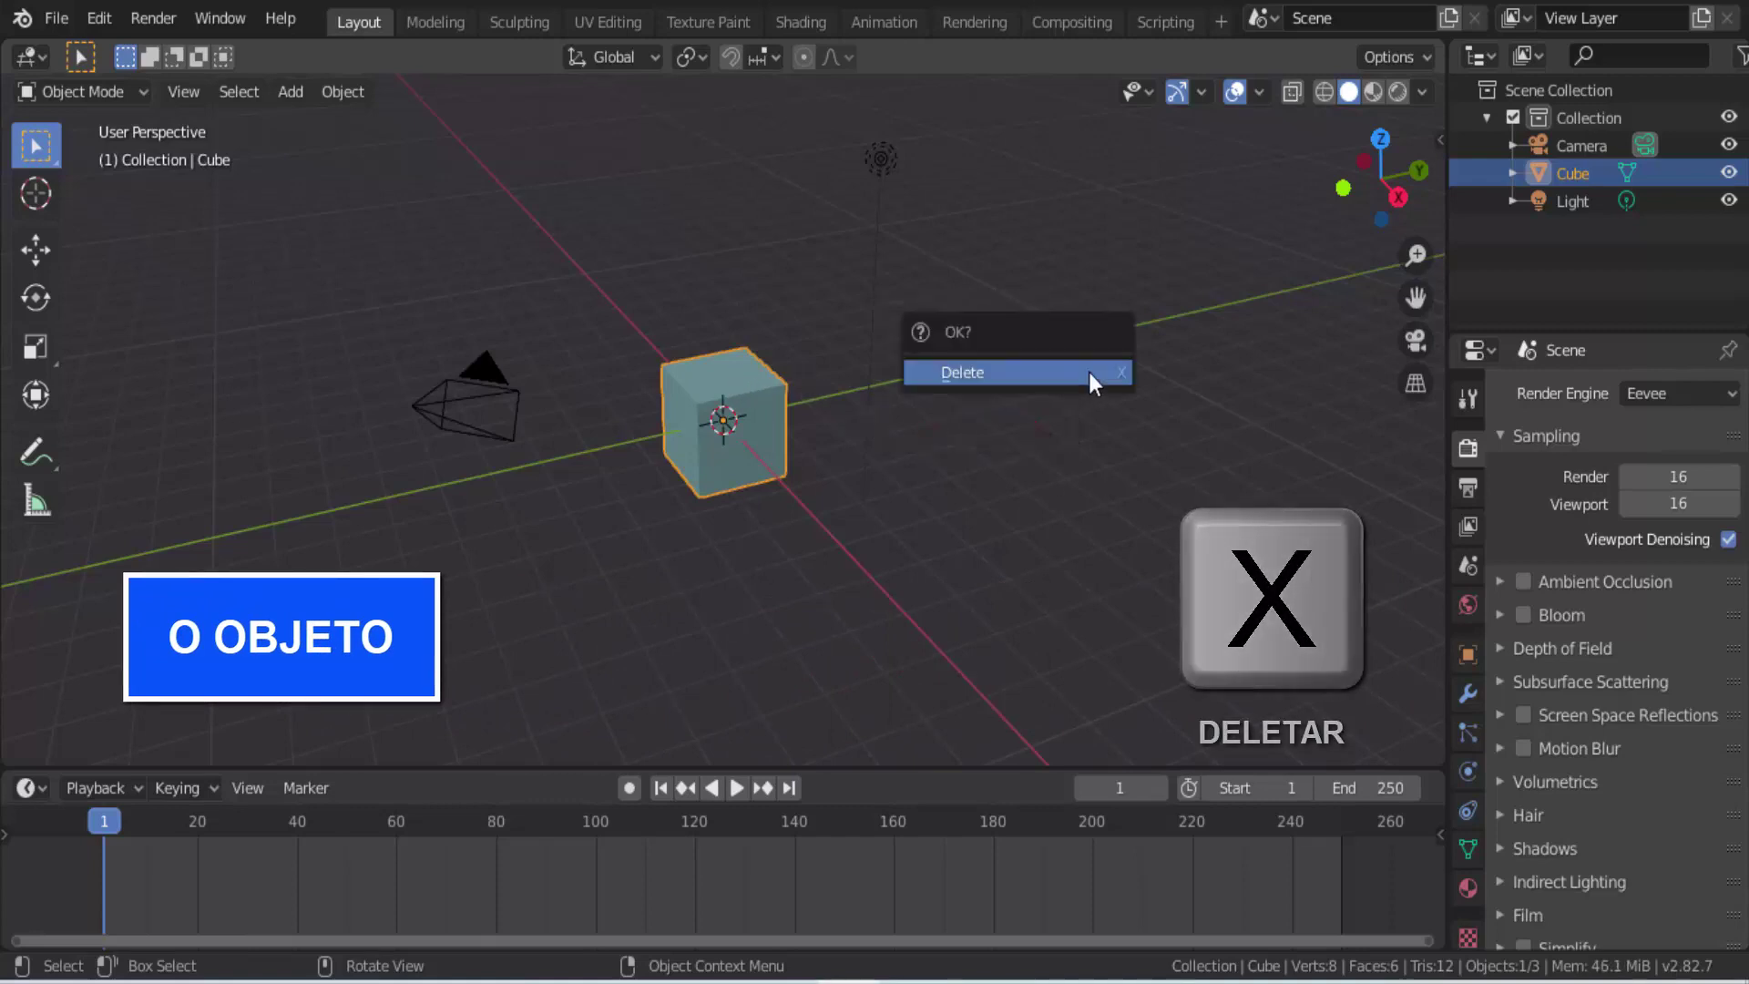
{"action": "left_click", "coordinate": [1089, 374]}
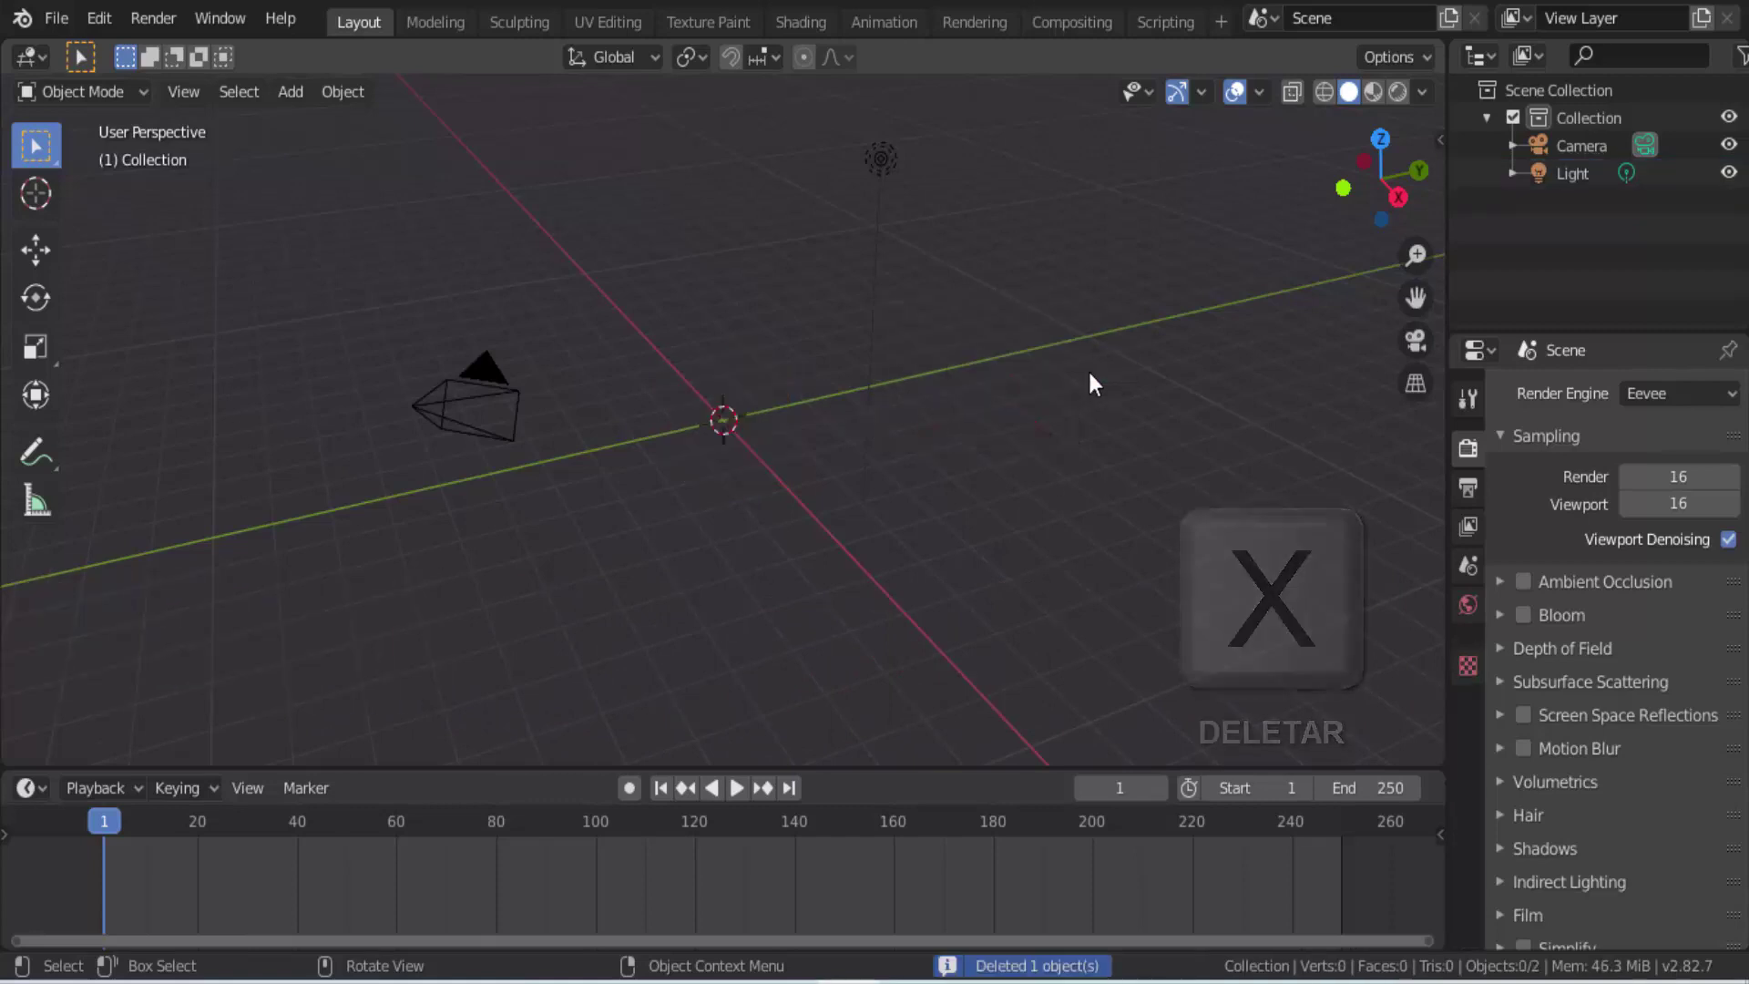
{"action": "left_click", "coordinate": [293, 92]}
{"action": "mouse_move", "coordinate": [315, 122]}
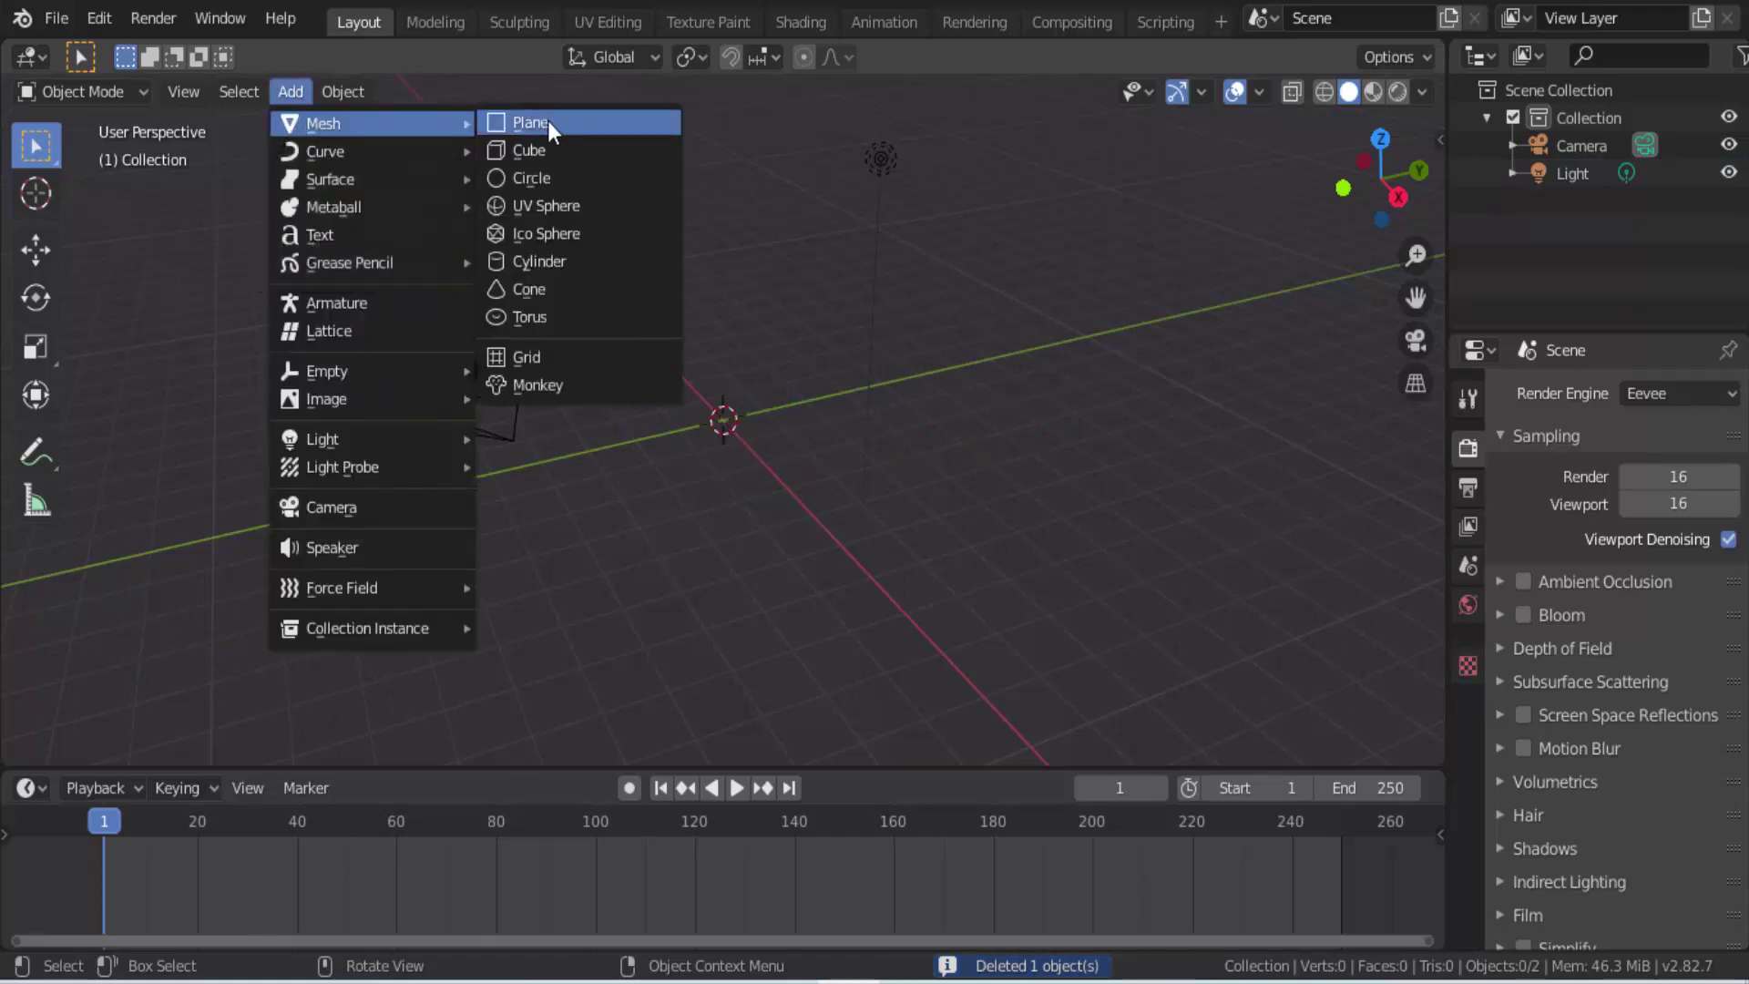
{"action": "left_click", "coordinate": [549, 120]}
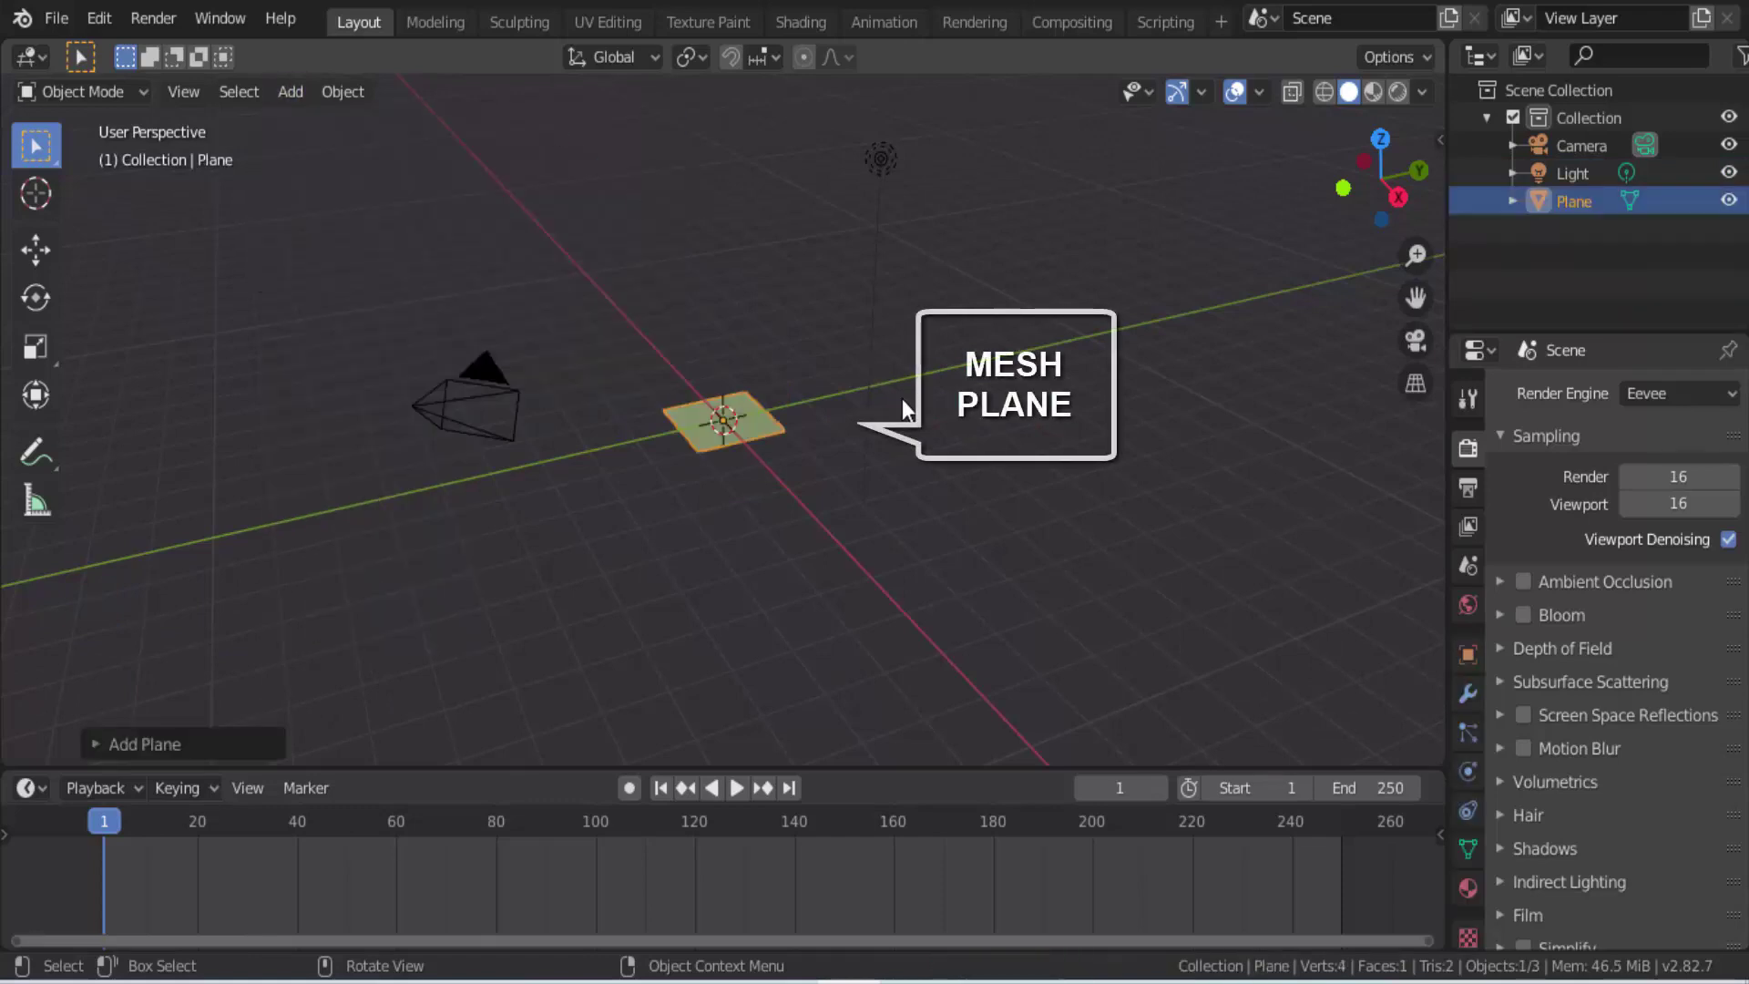
{"action": "key", "text": "s"}
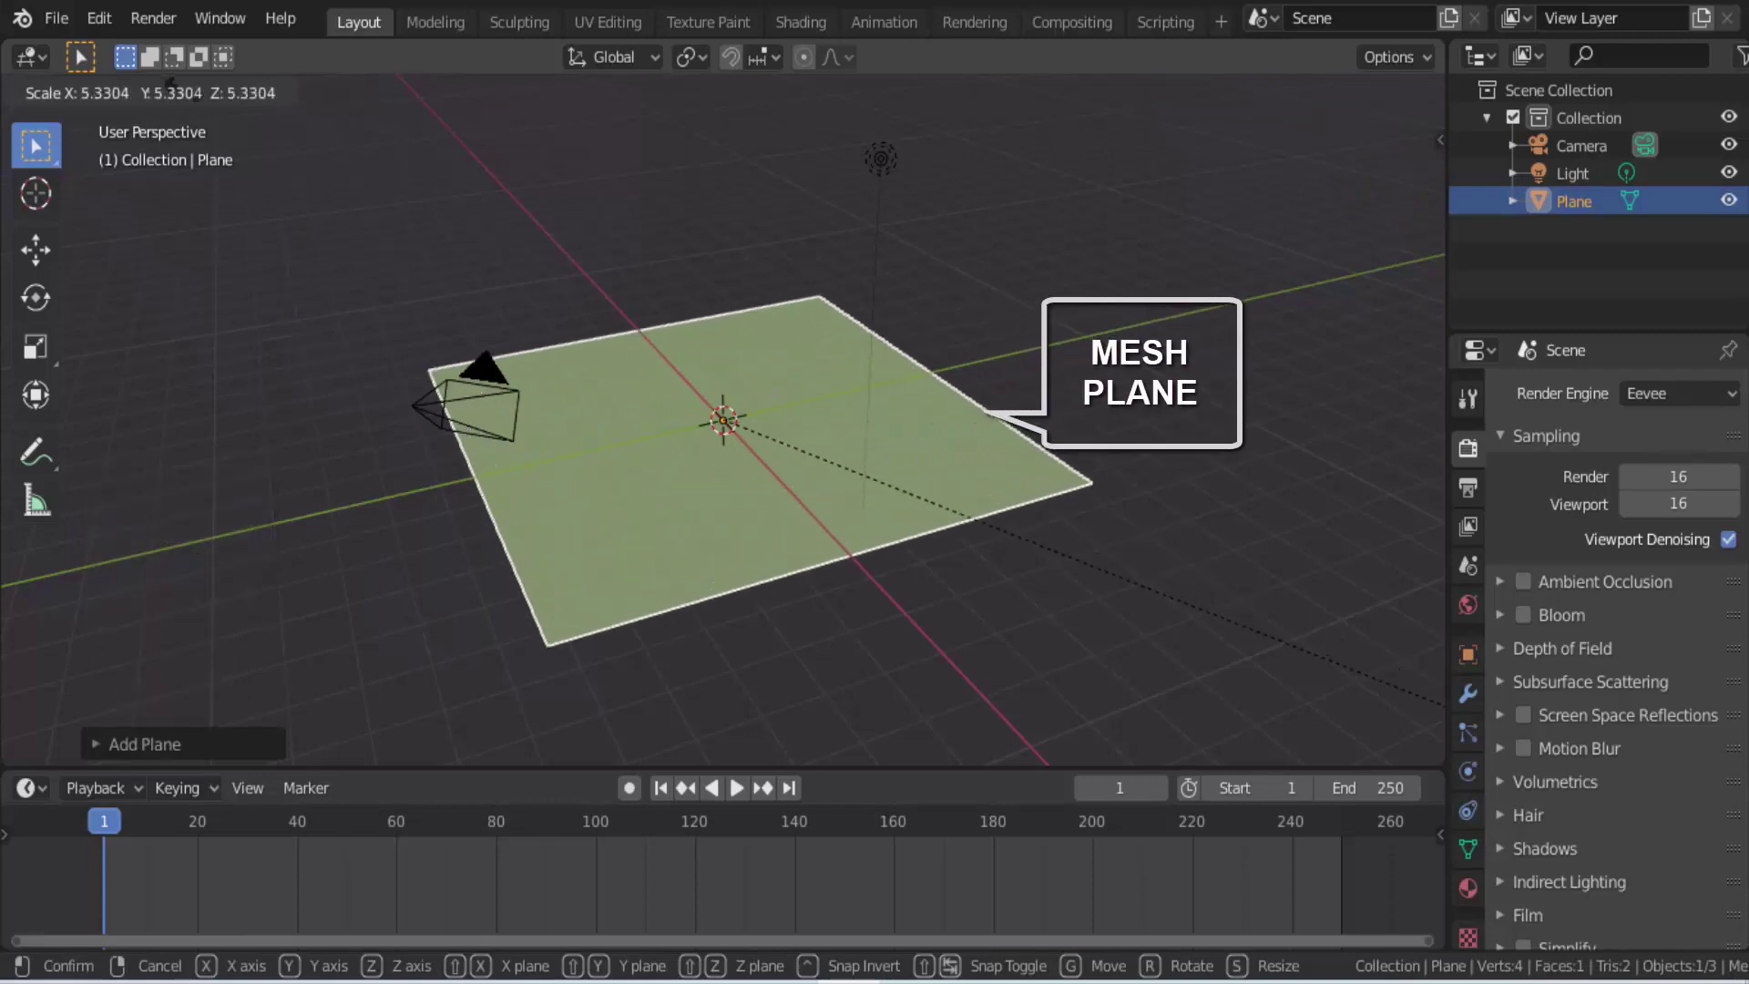
{"action": "left_click", "coordinate": [102, 648]}
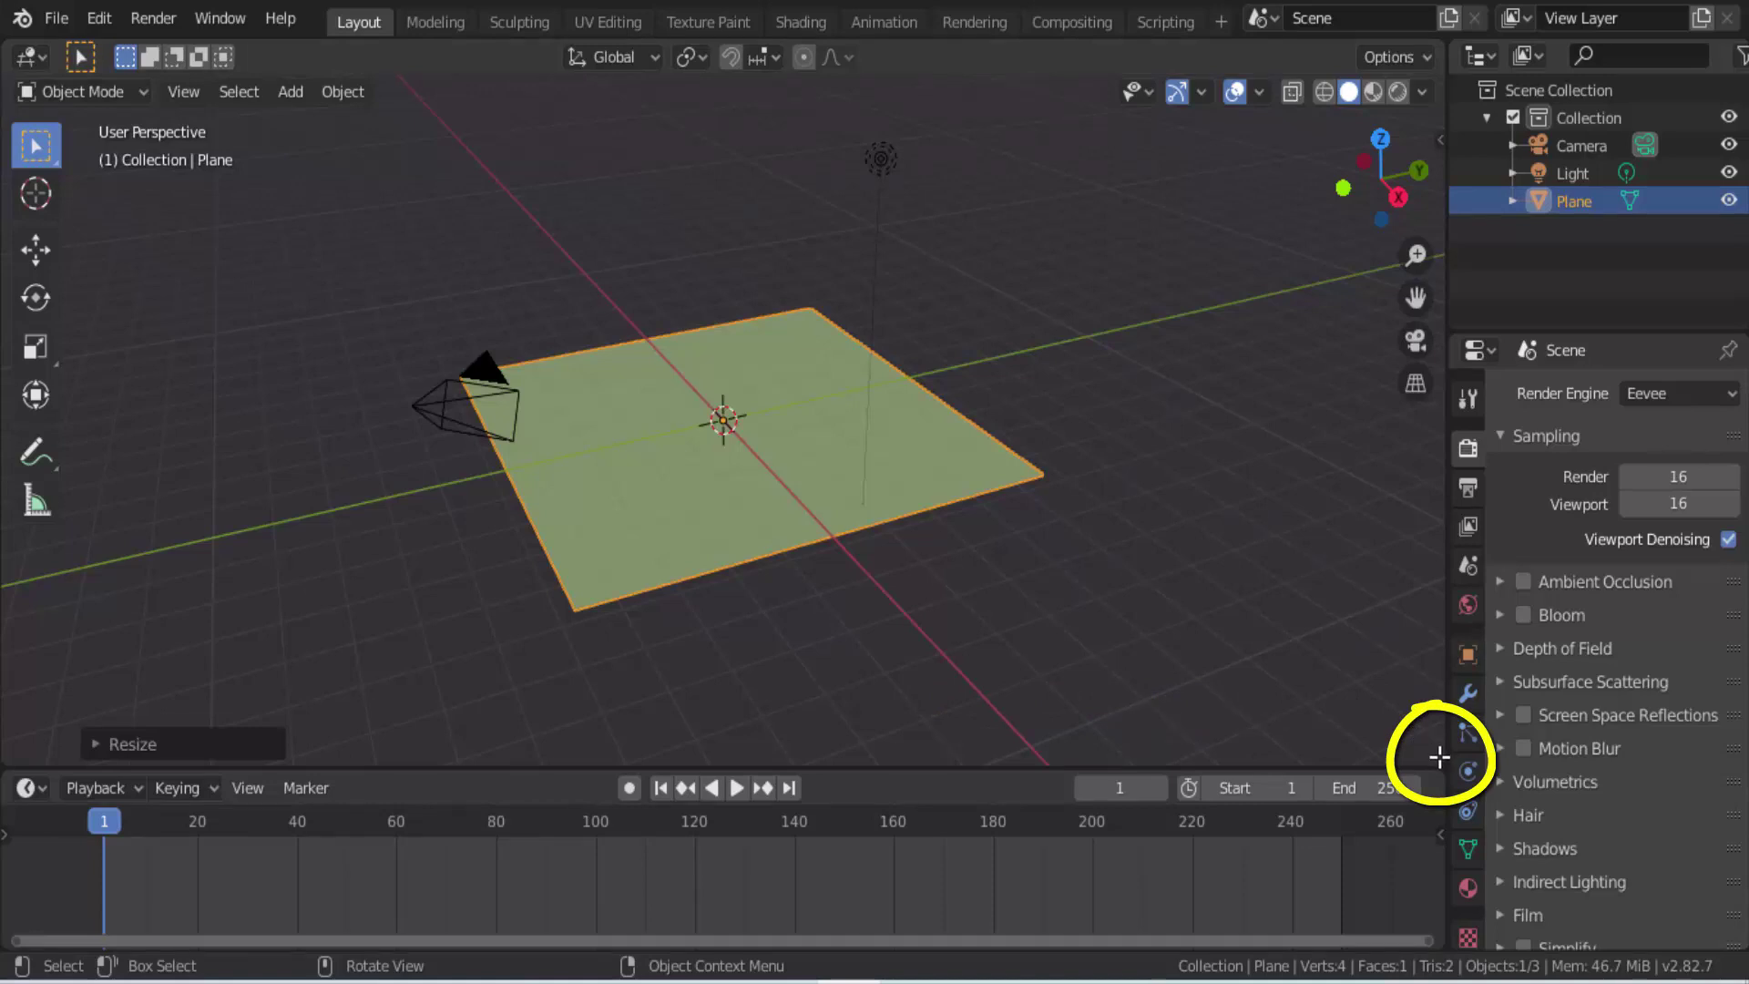
Step: Split the 3D viewport into two stacked areas of similar height, shrinking the timeline to make room
{"action": "left_click_drag", "start_coordinate": [1440, 756], "coordinate": [1419, 398]}
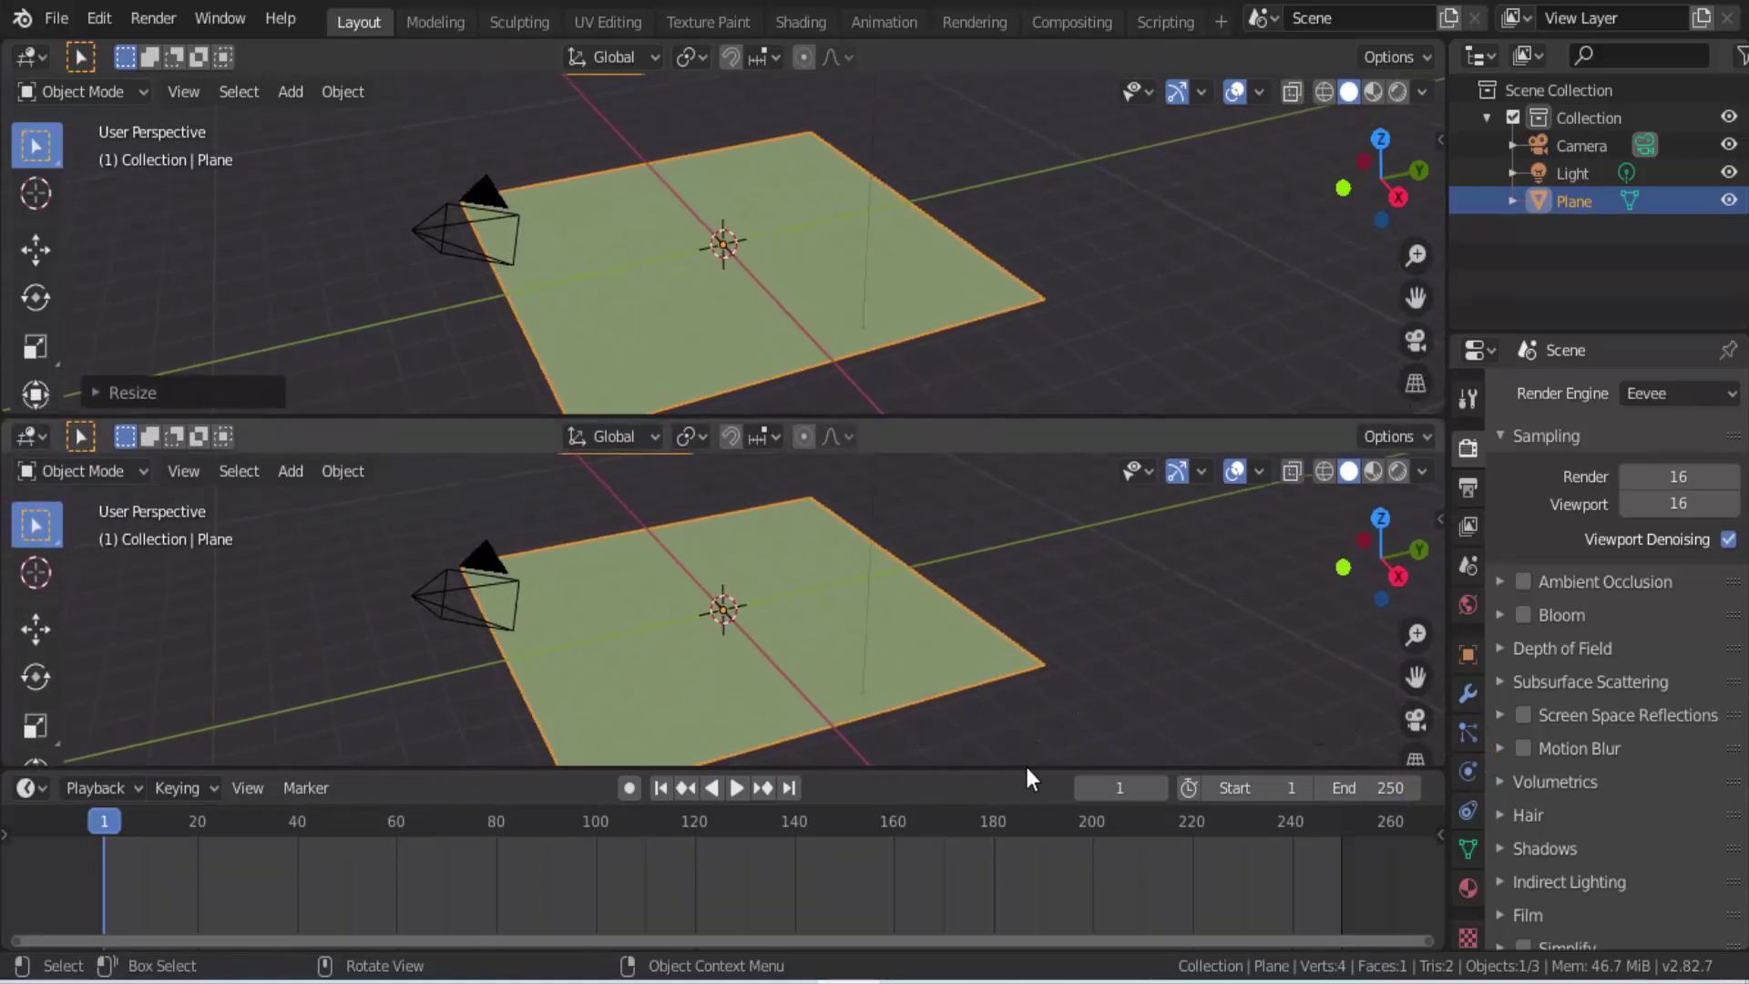
{"action": "left_click_drag", "start_coordinate": [1026, 771], "coordinate": [1016, 824]}
{"action": "left_click_drag", "start_coordinate": [998, 416], "coordinate": [998, 441]}
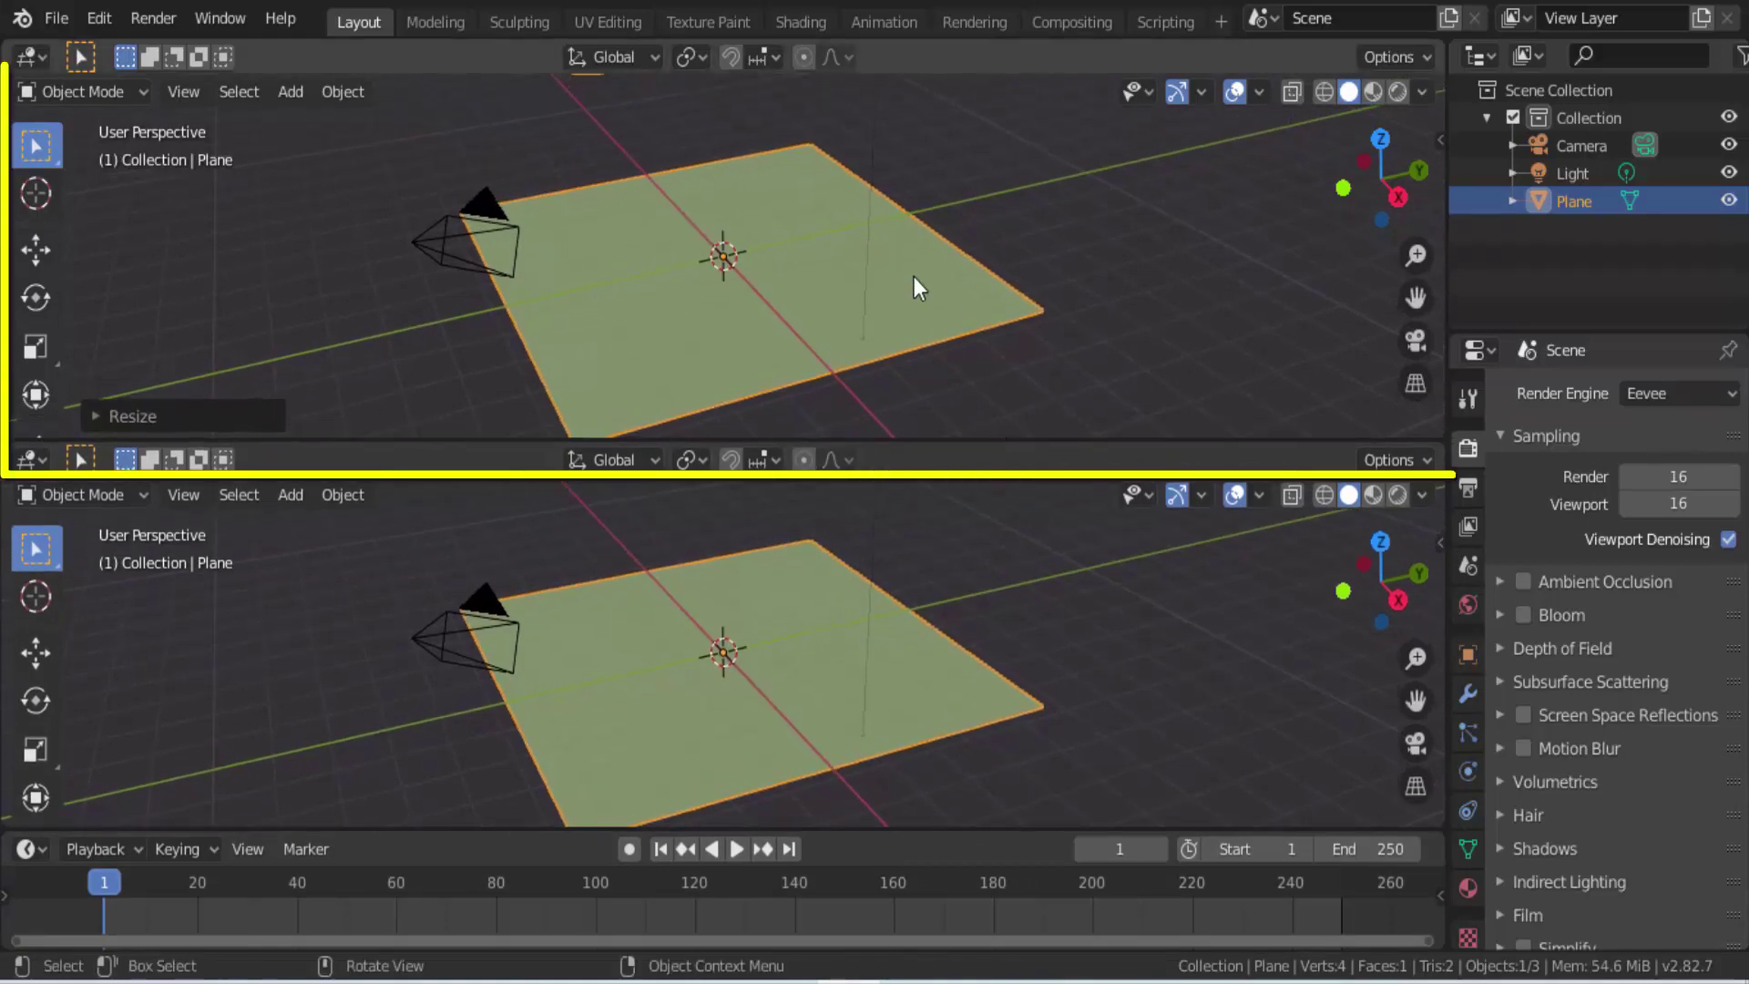
Step: Hide the overlays in the upper viewport, deselect everything, and switch its shading to Material Preview
{"action": "scroll", "coordinate": [913, 277], "scroll_direction": "down", "scroll_amount": 2}
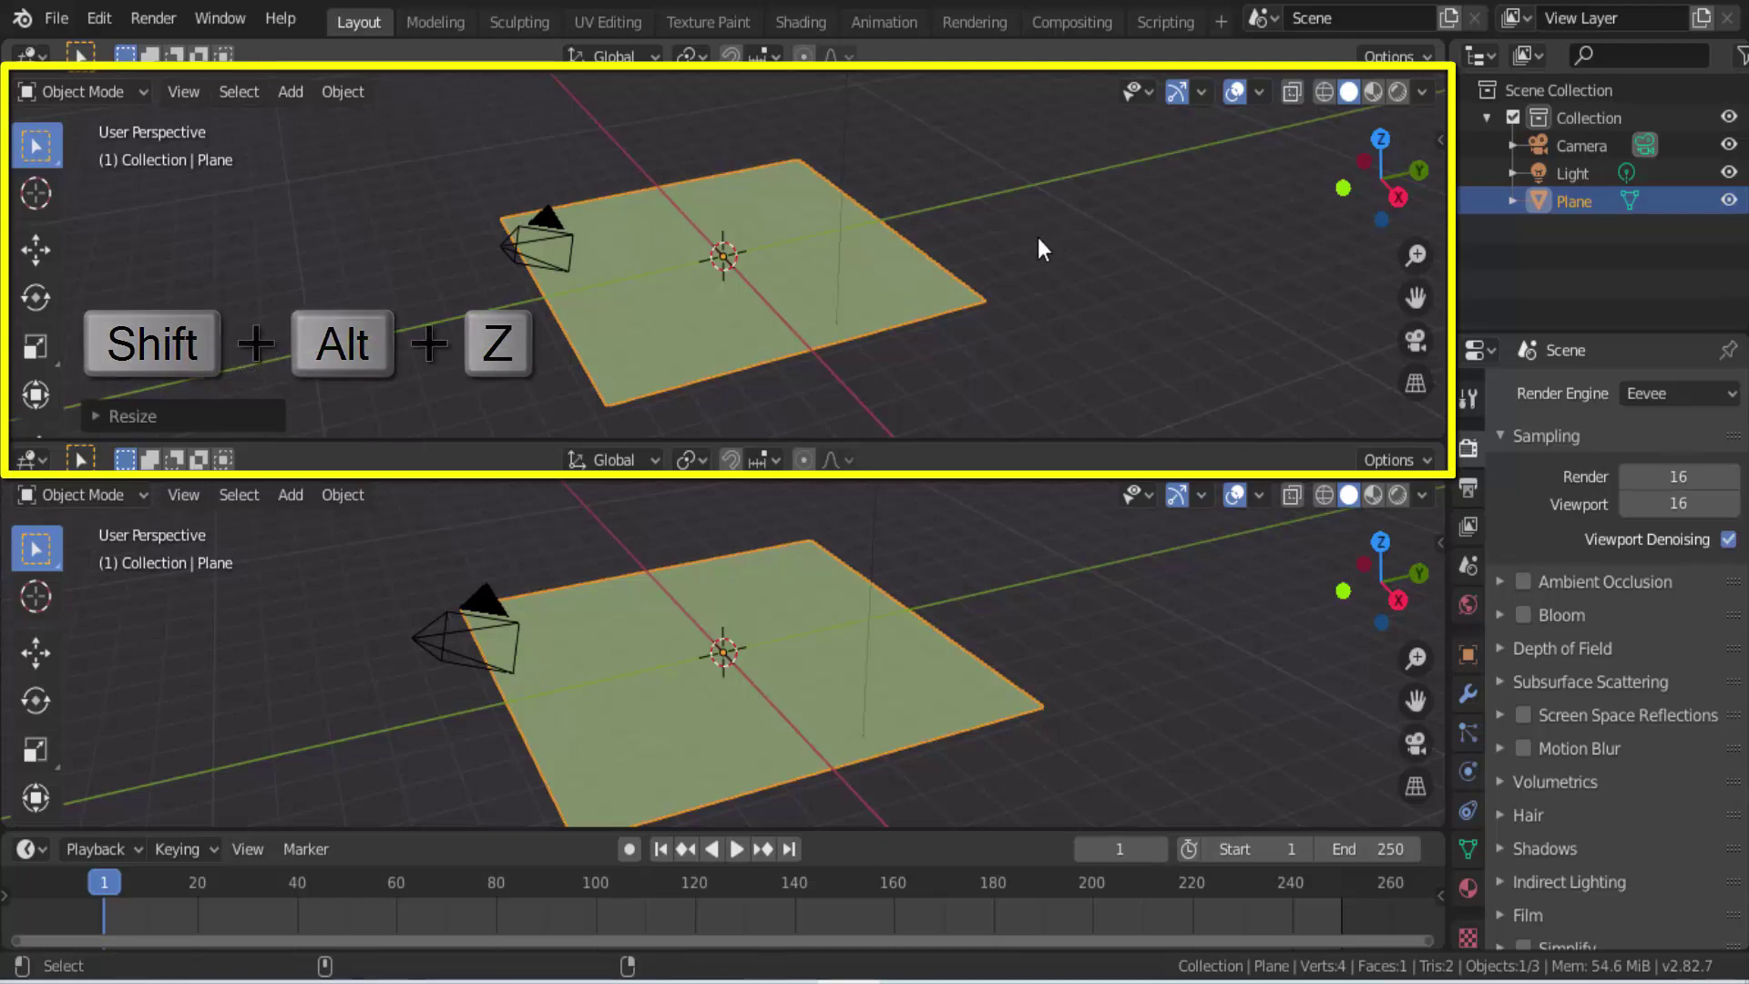
{"action": "key", "text": "shift+alt+z"}
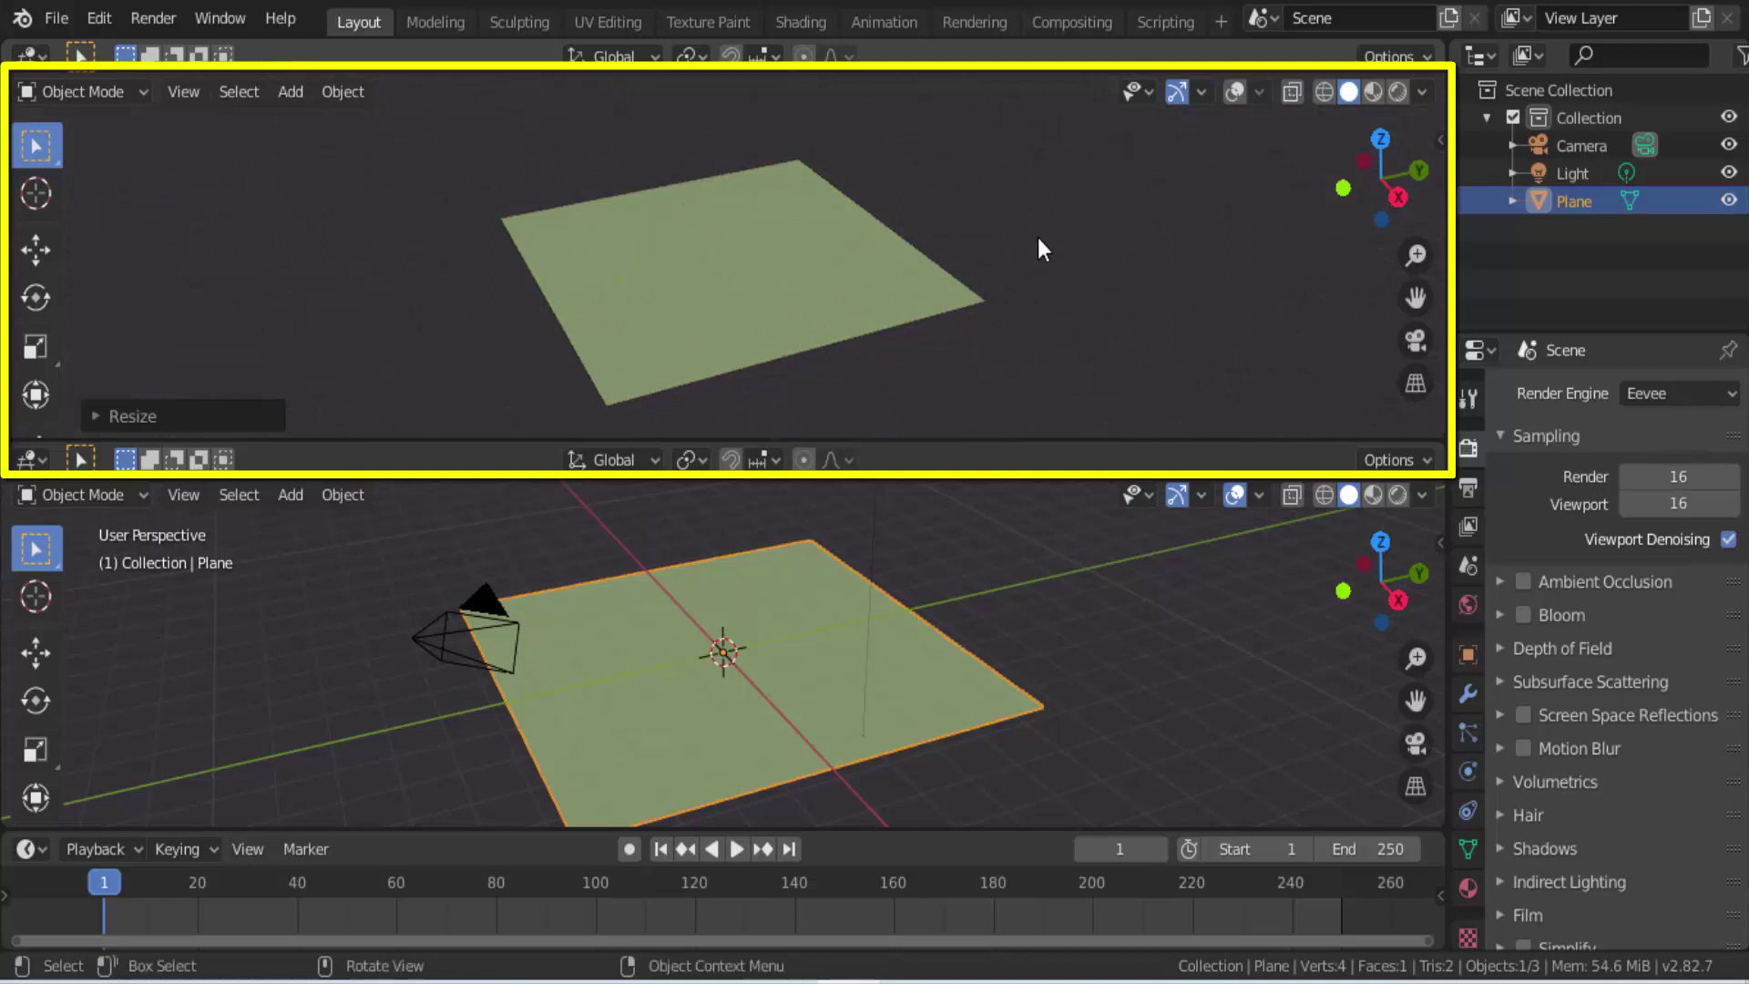
{"action": "key", "text": "alt+a"}
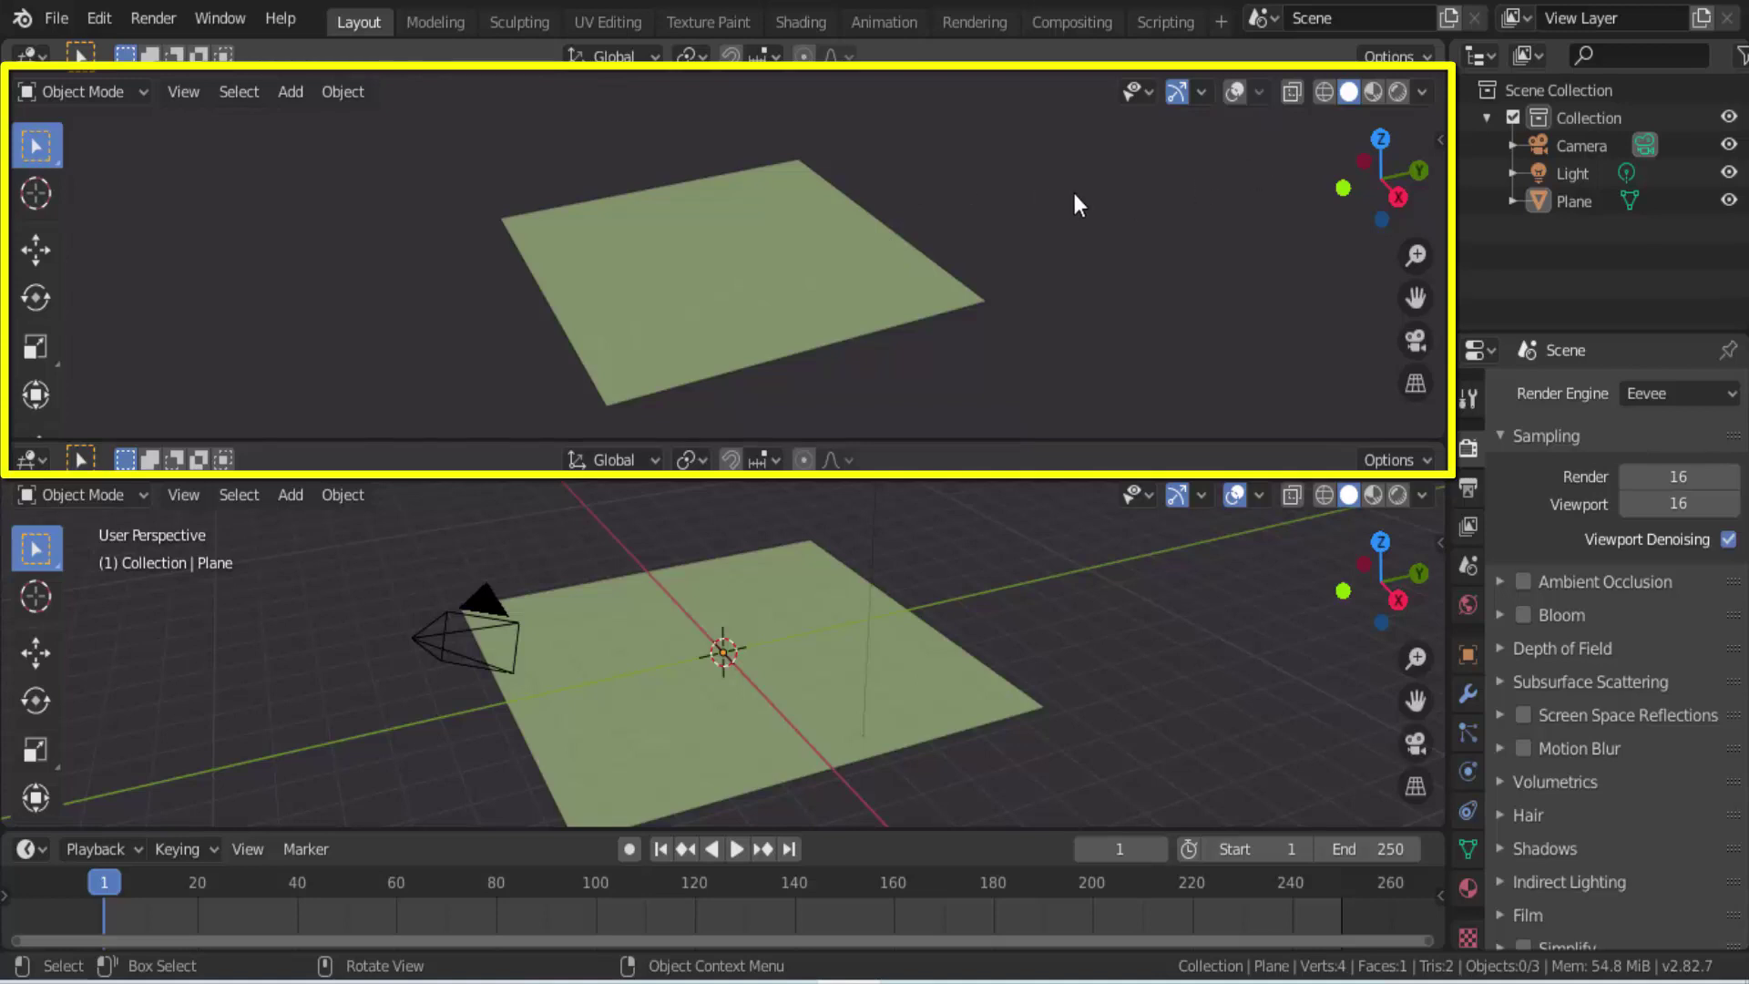
{"action": "left_click", "coordinate": [1373, 91]}
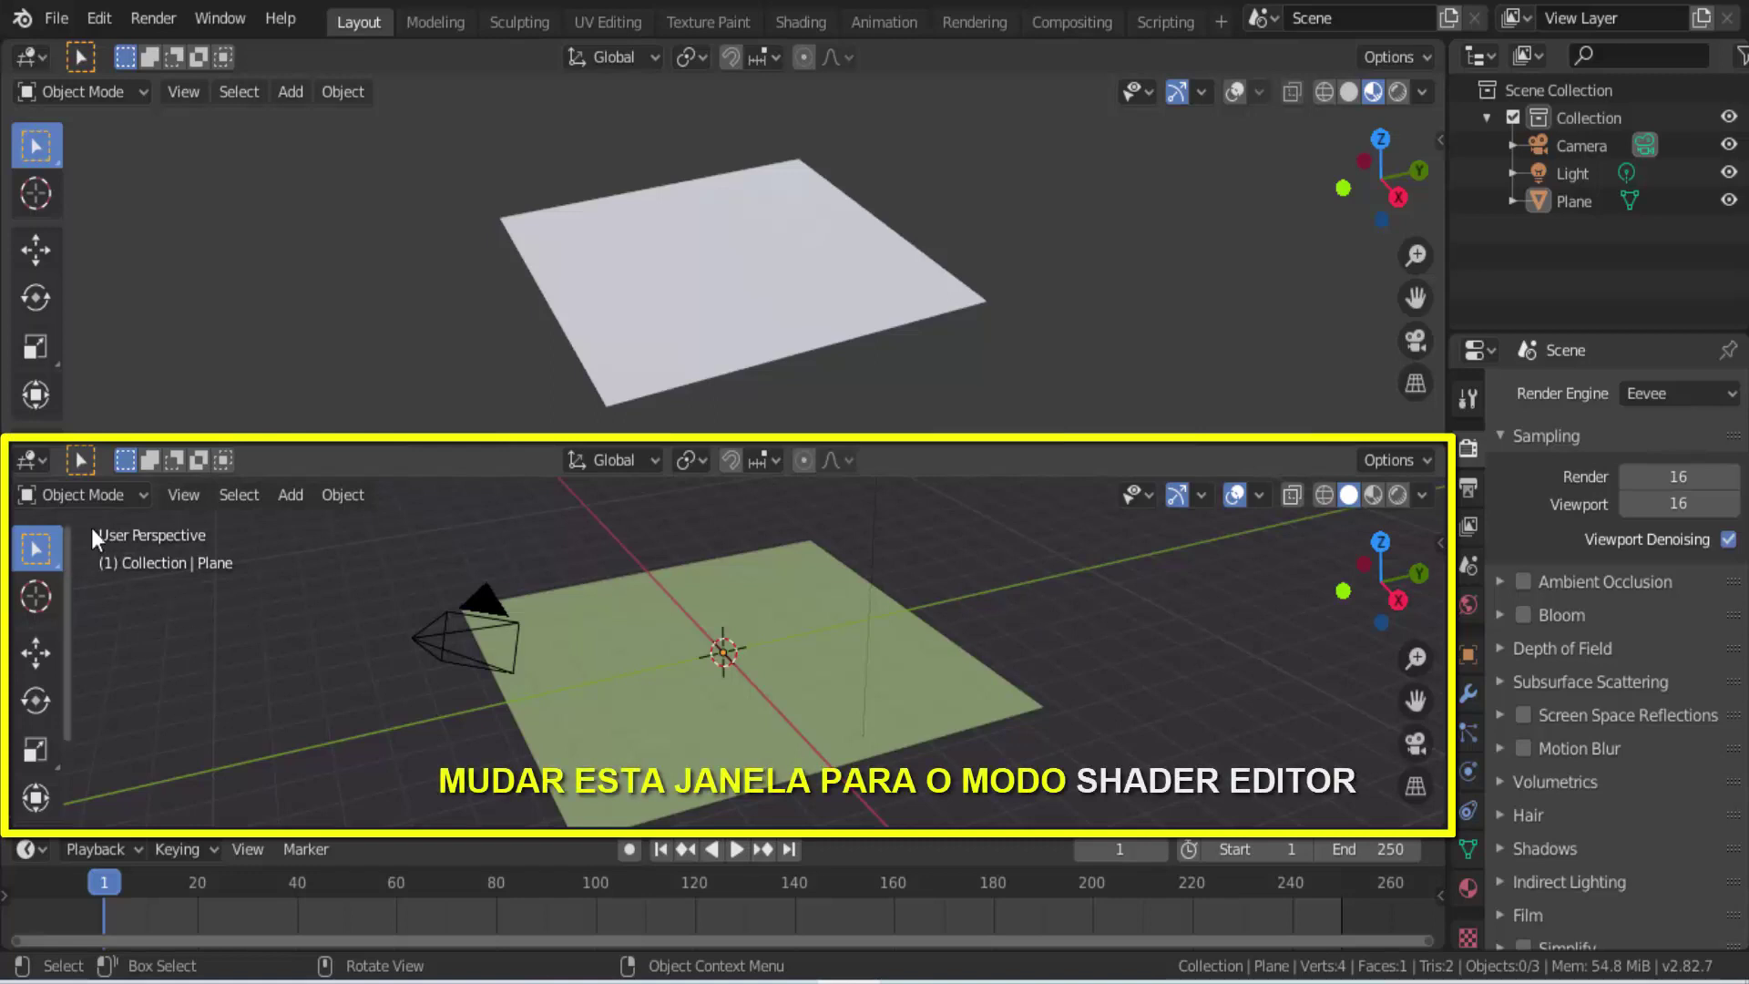
Step: Change the lower viewport into a Shader Editor and hide its sidebar
{"action": "left_click", "coordinate": [42, 461]}
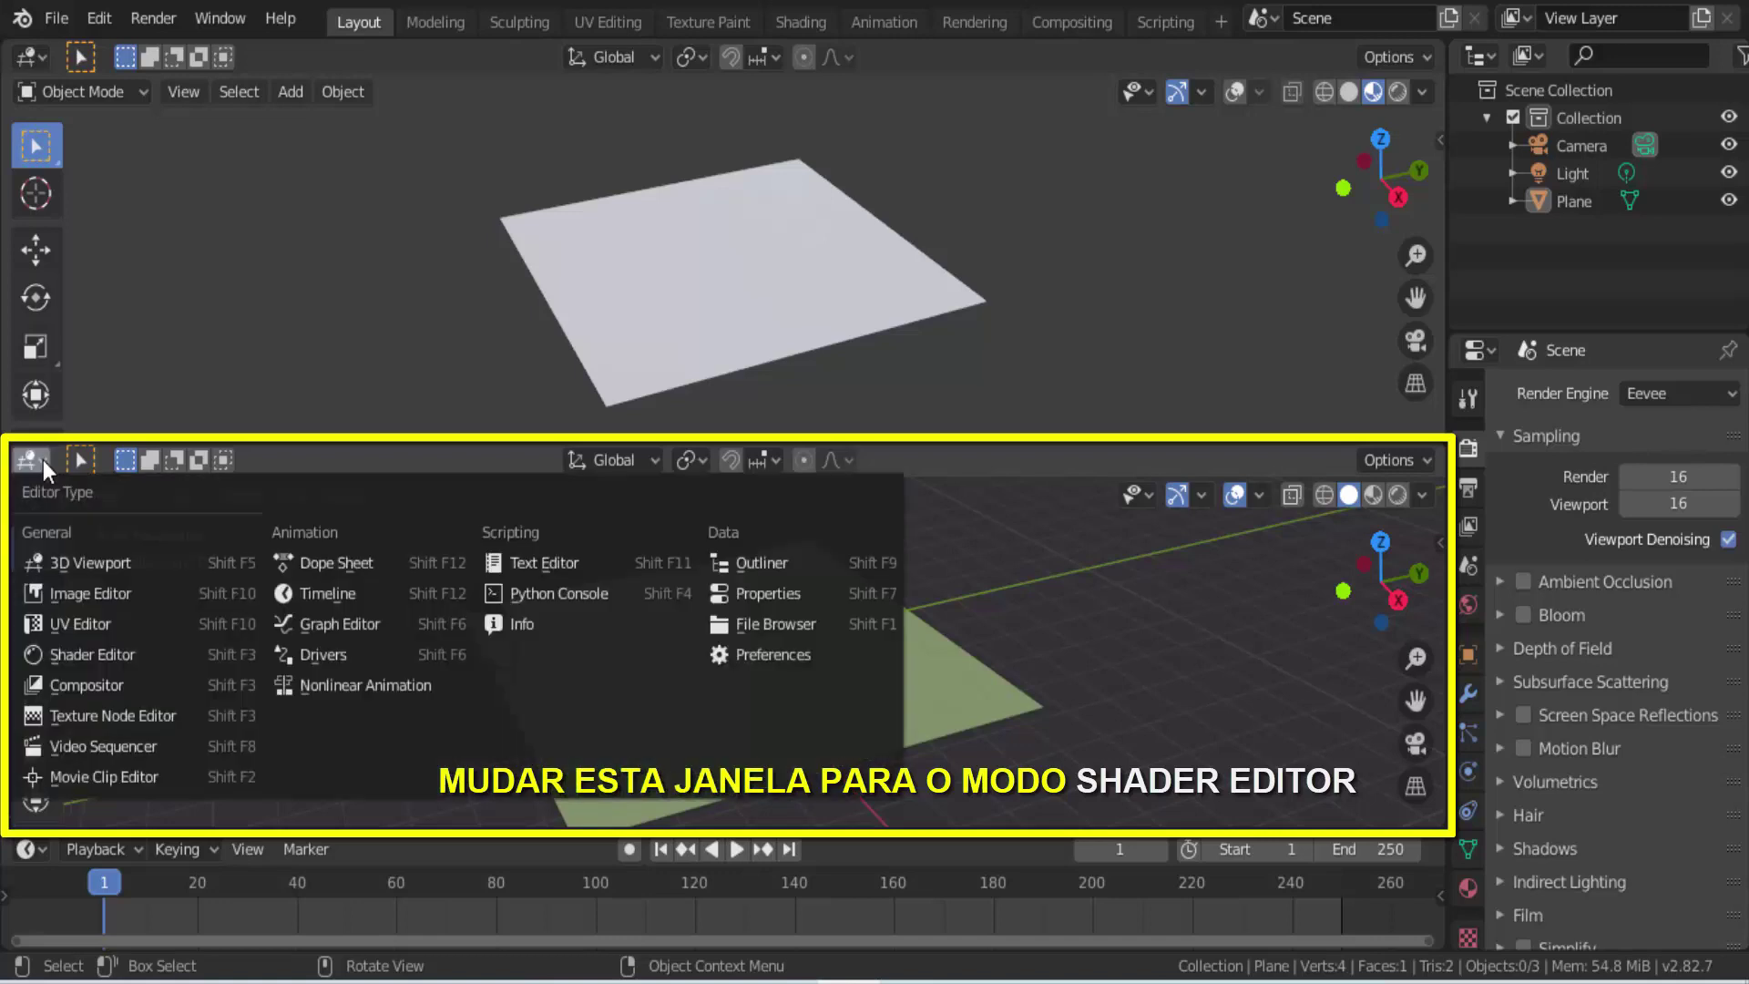
{"action": "left_click", "coordinate": [146, 652]}
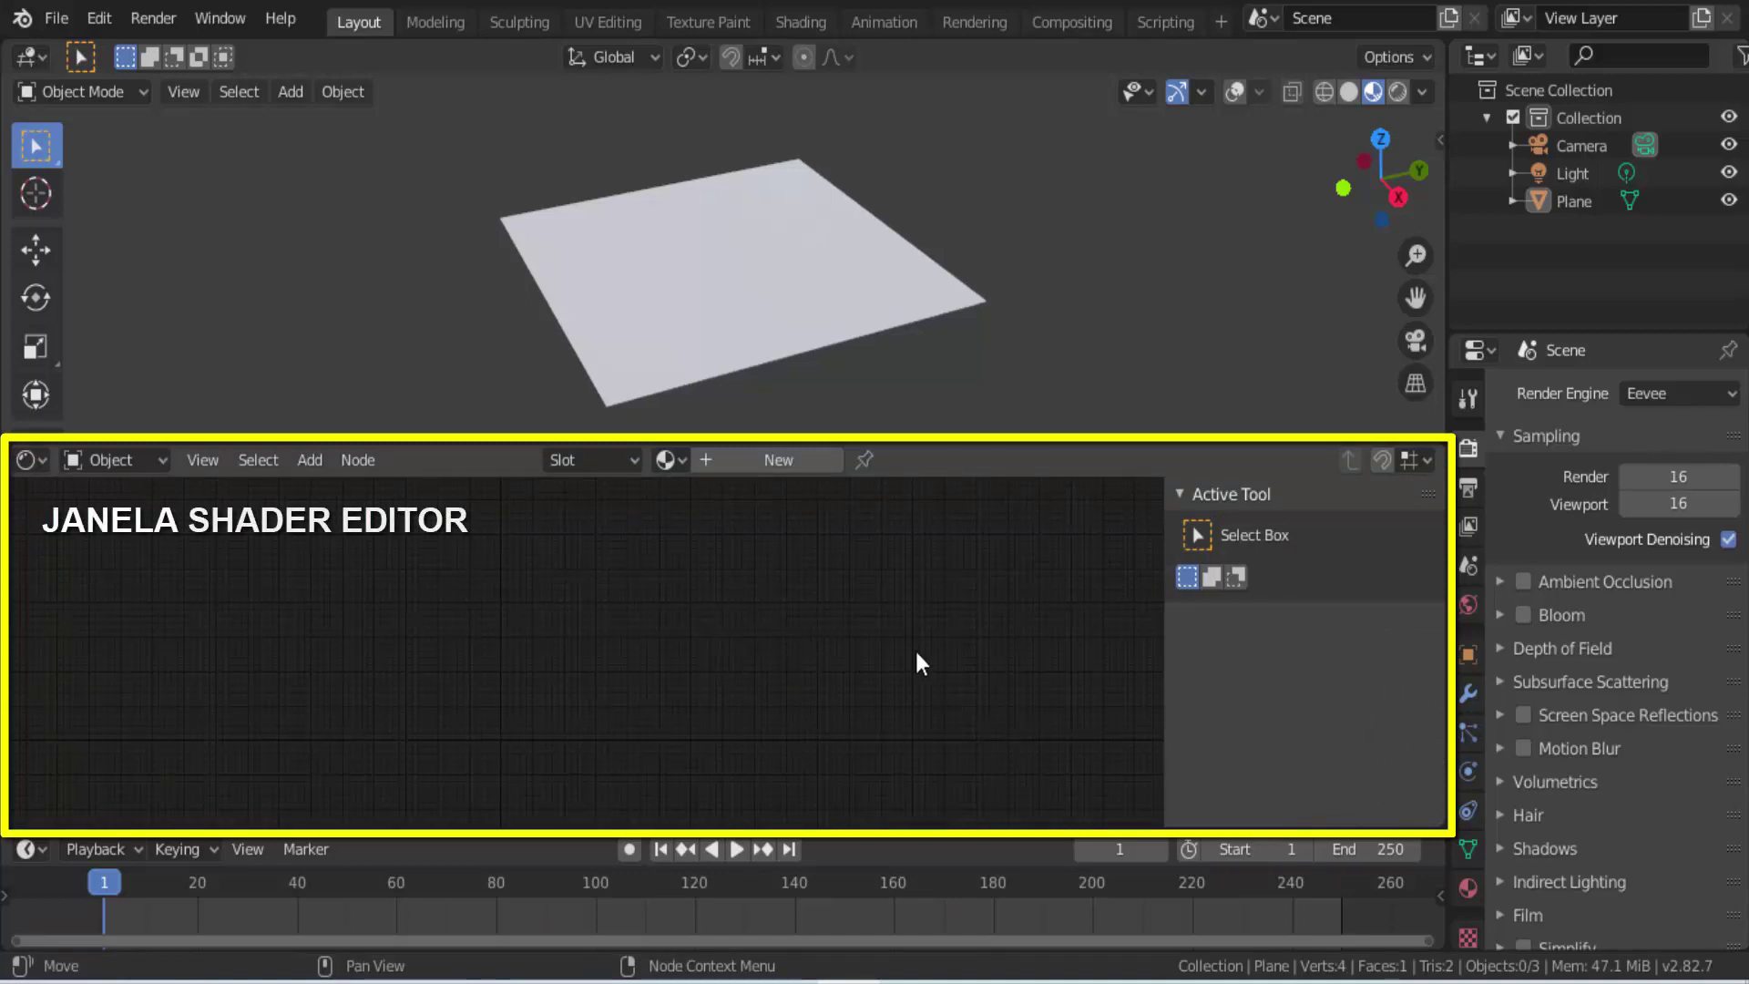
{"action": "key", "text": "n"}
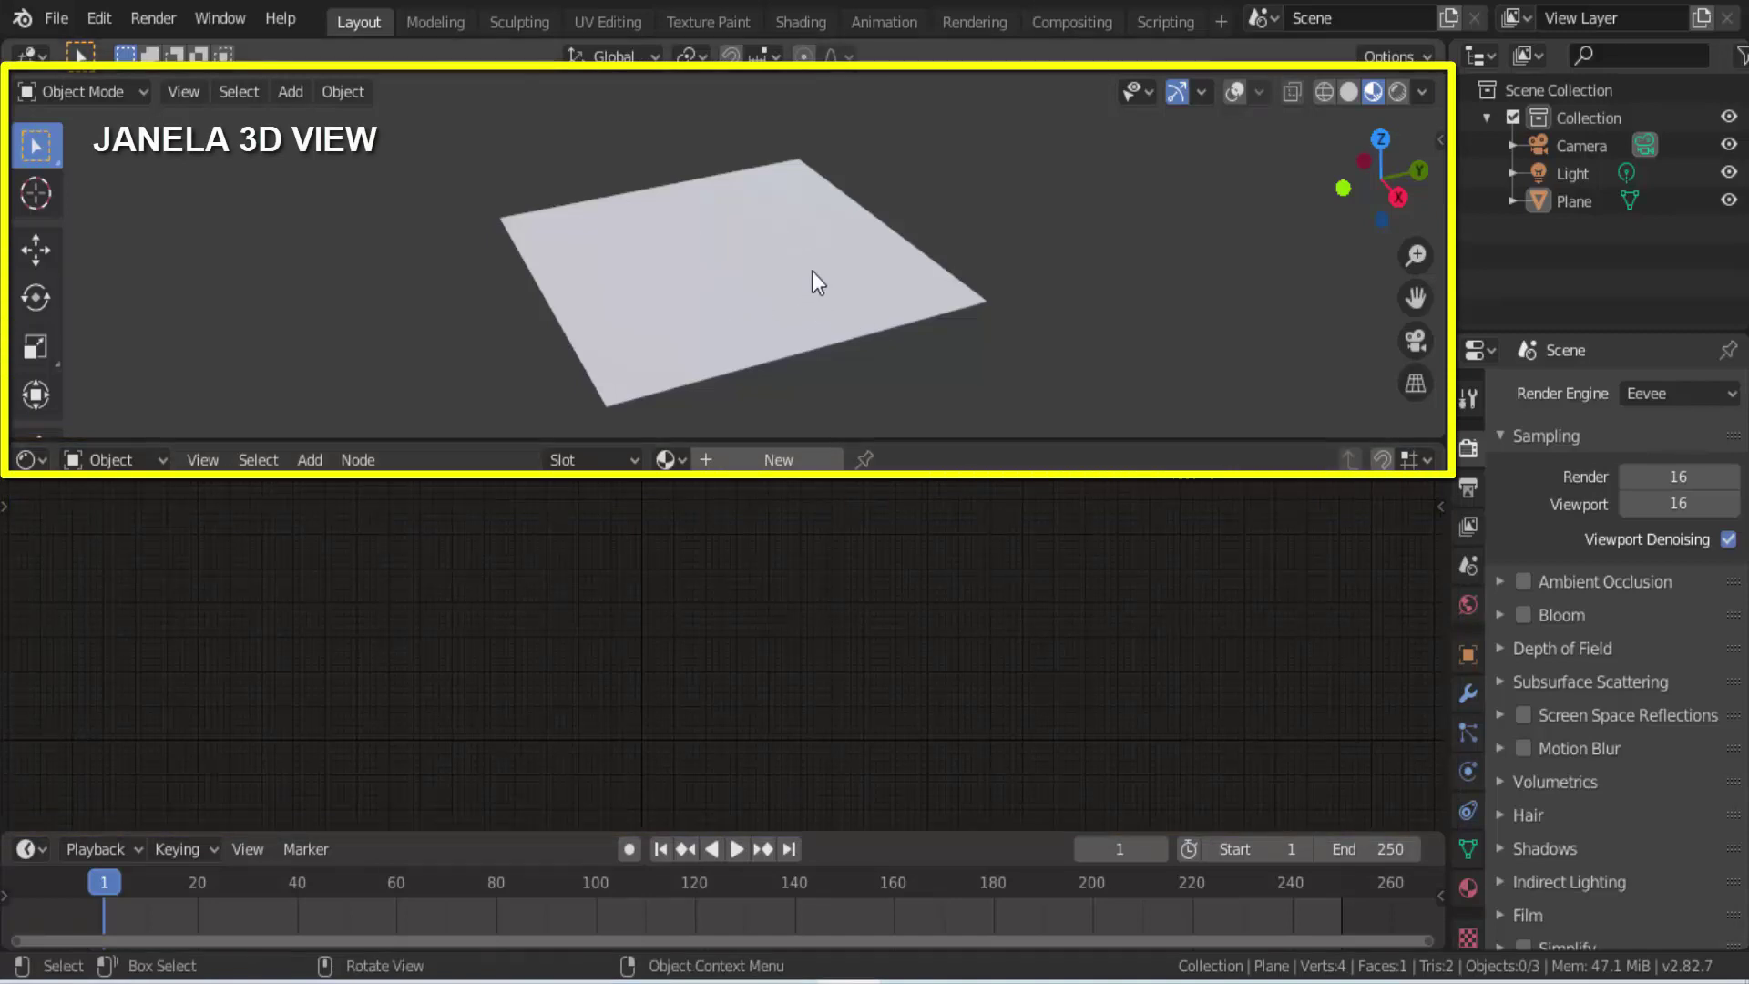
Step: Create a new material on the plane and set its surface shader to Glossy BSDF
{"action": "left_click", "coordinate": [756, 237]}
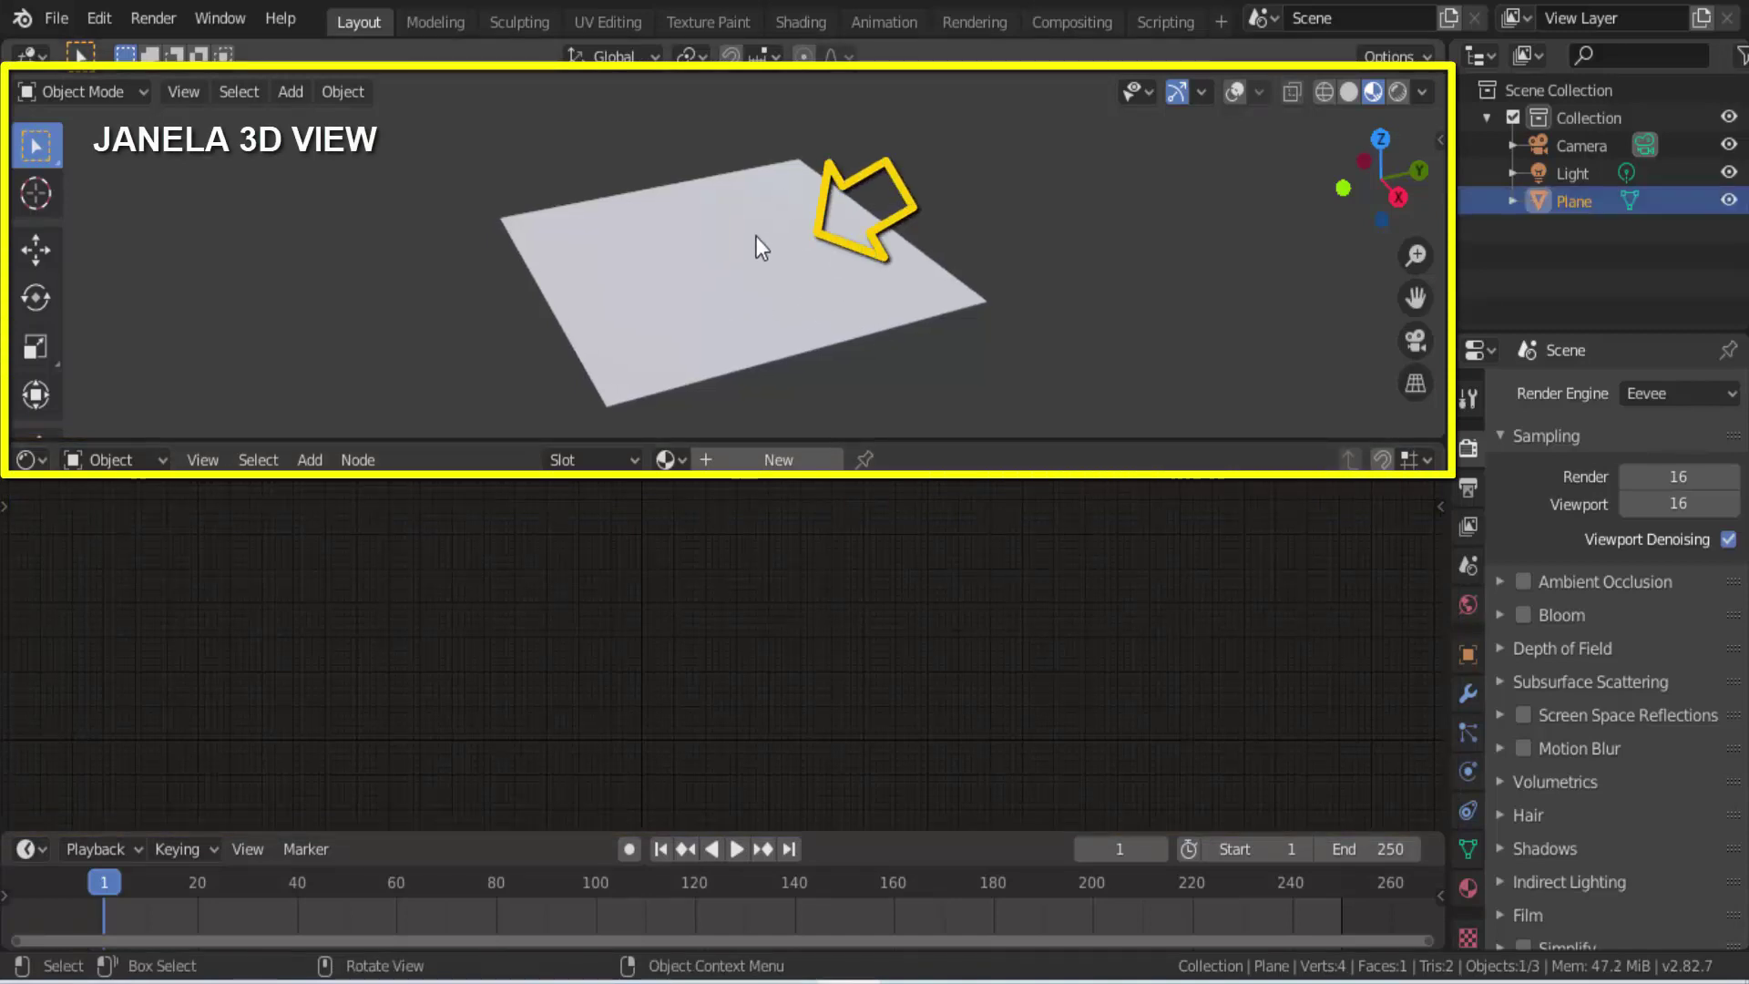
{"action": "left_click", "coordinate": [1469, 891]}
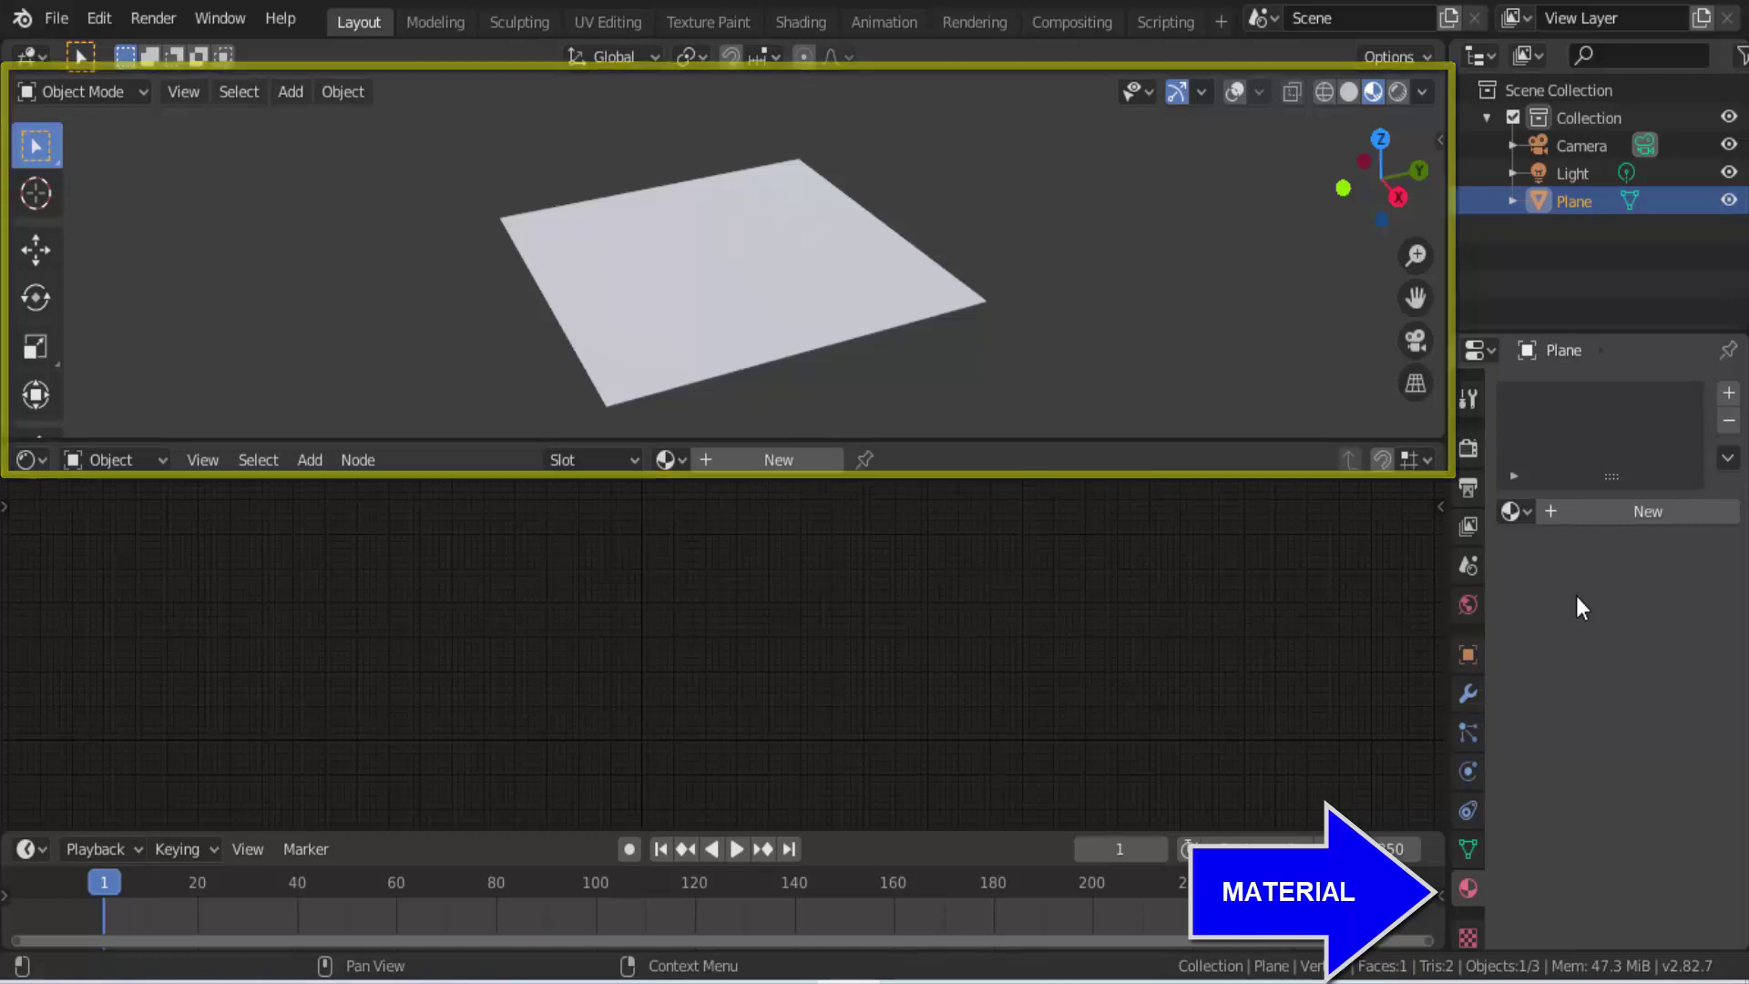
{"action": "left_click", "coordinate": [1656, 512]}
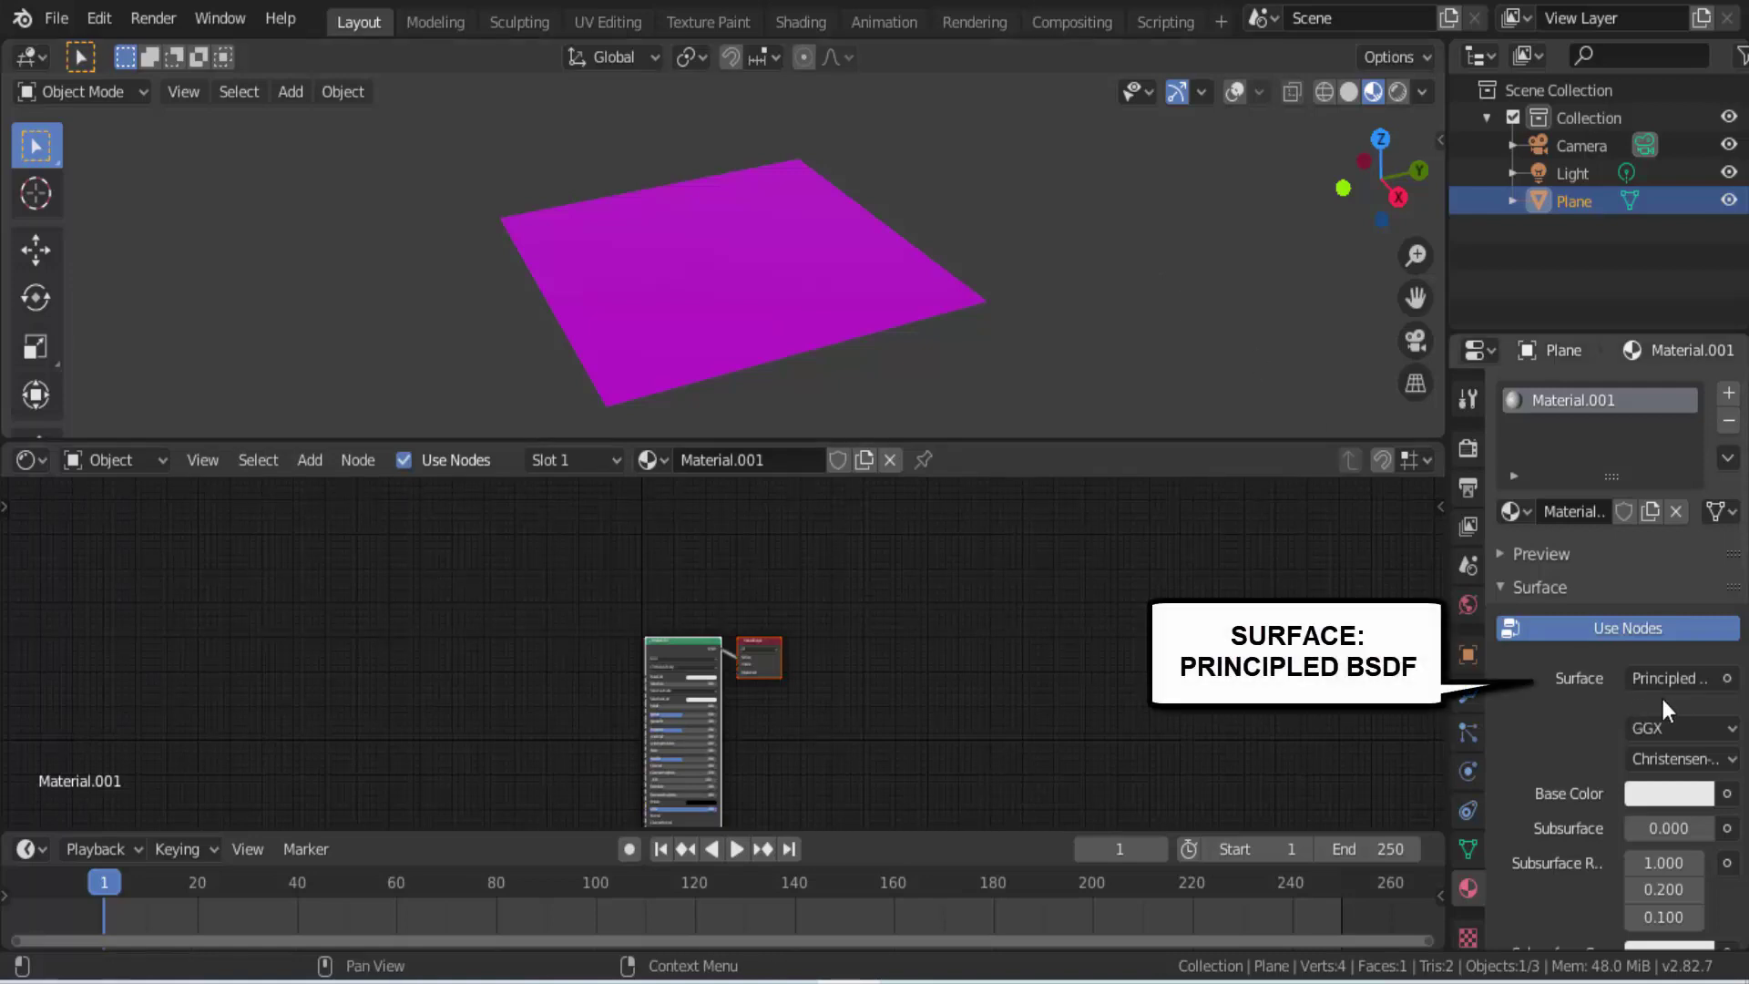
{"action": "left_click", "coordinate": [1728, 682]}
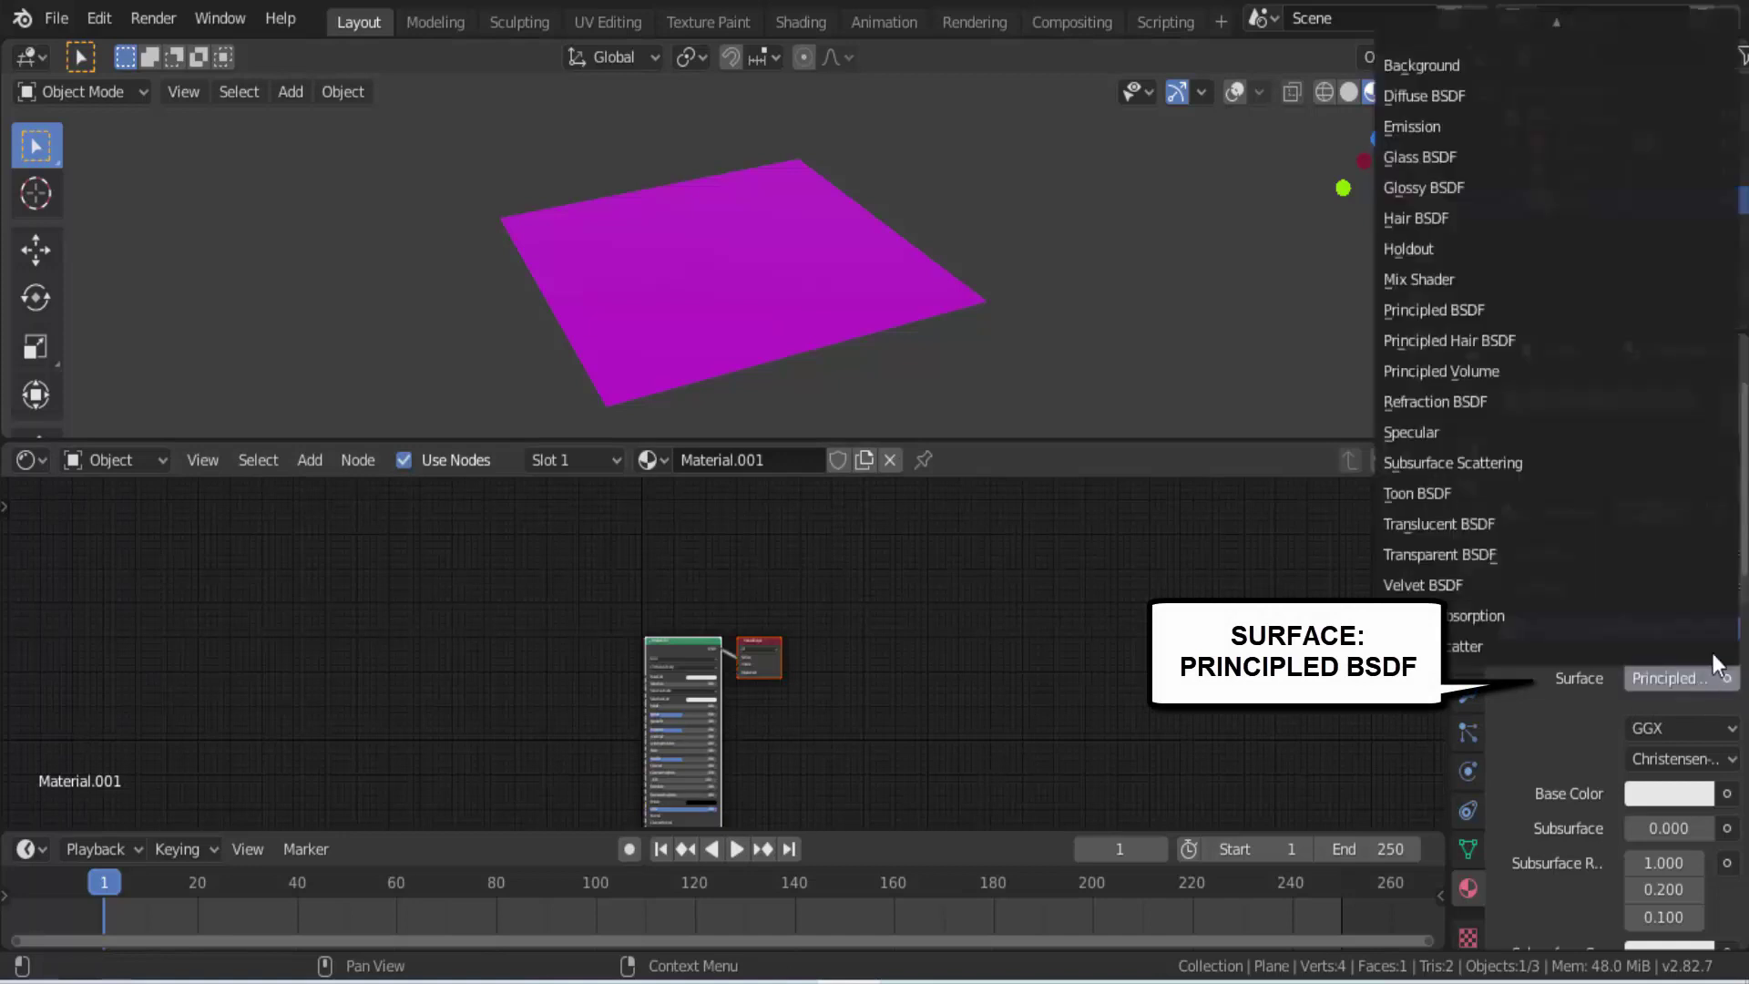
{"action": "left_click", "coordinate": [1453, 187]}
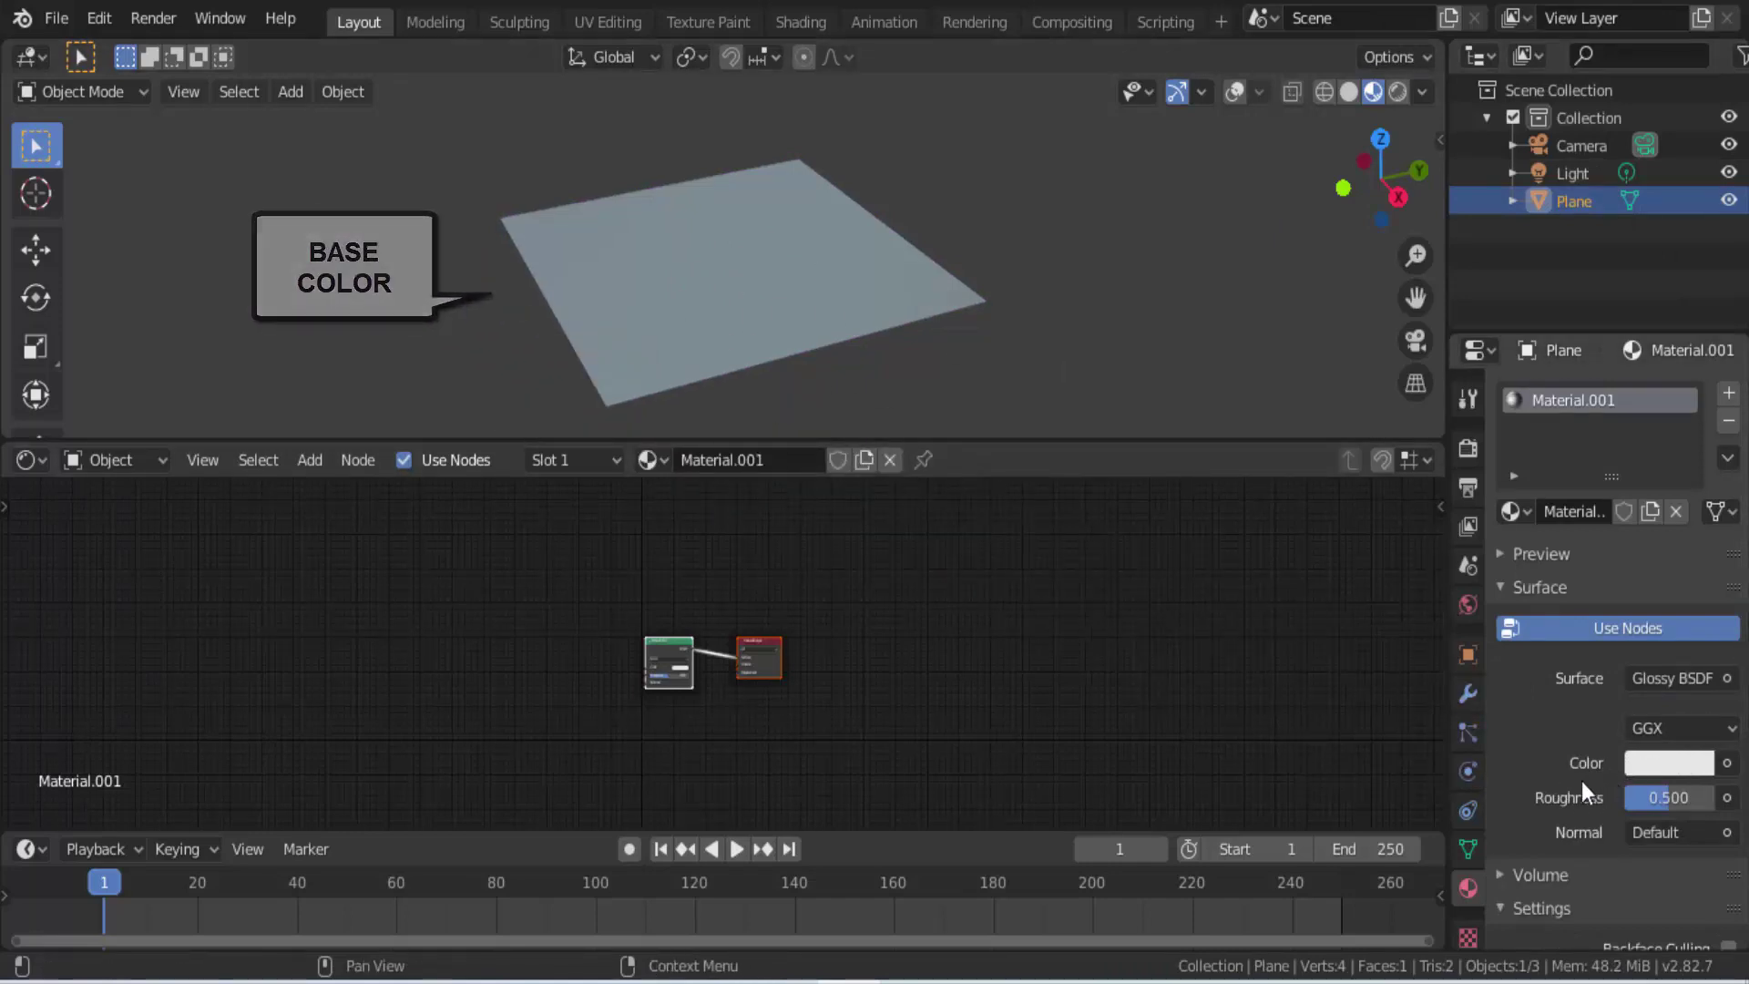
Step: Try green and orange as the Glossy BSDF color, then settle on an off-white
{"action": "left_click", "coordinate": [1672, 766]}
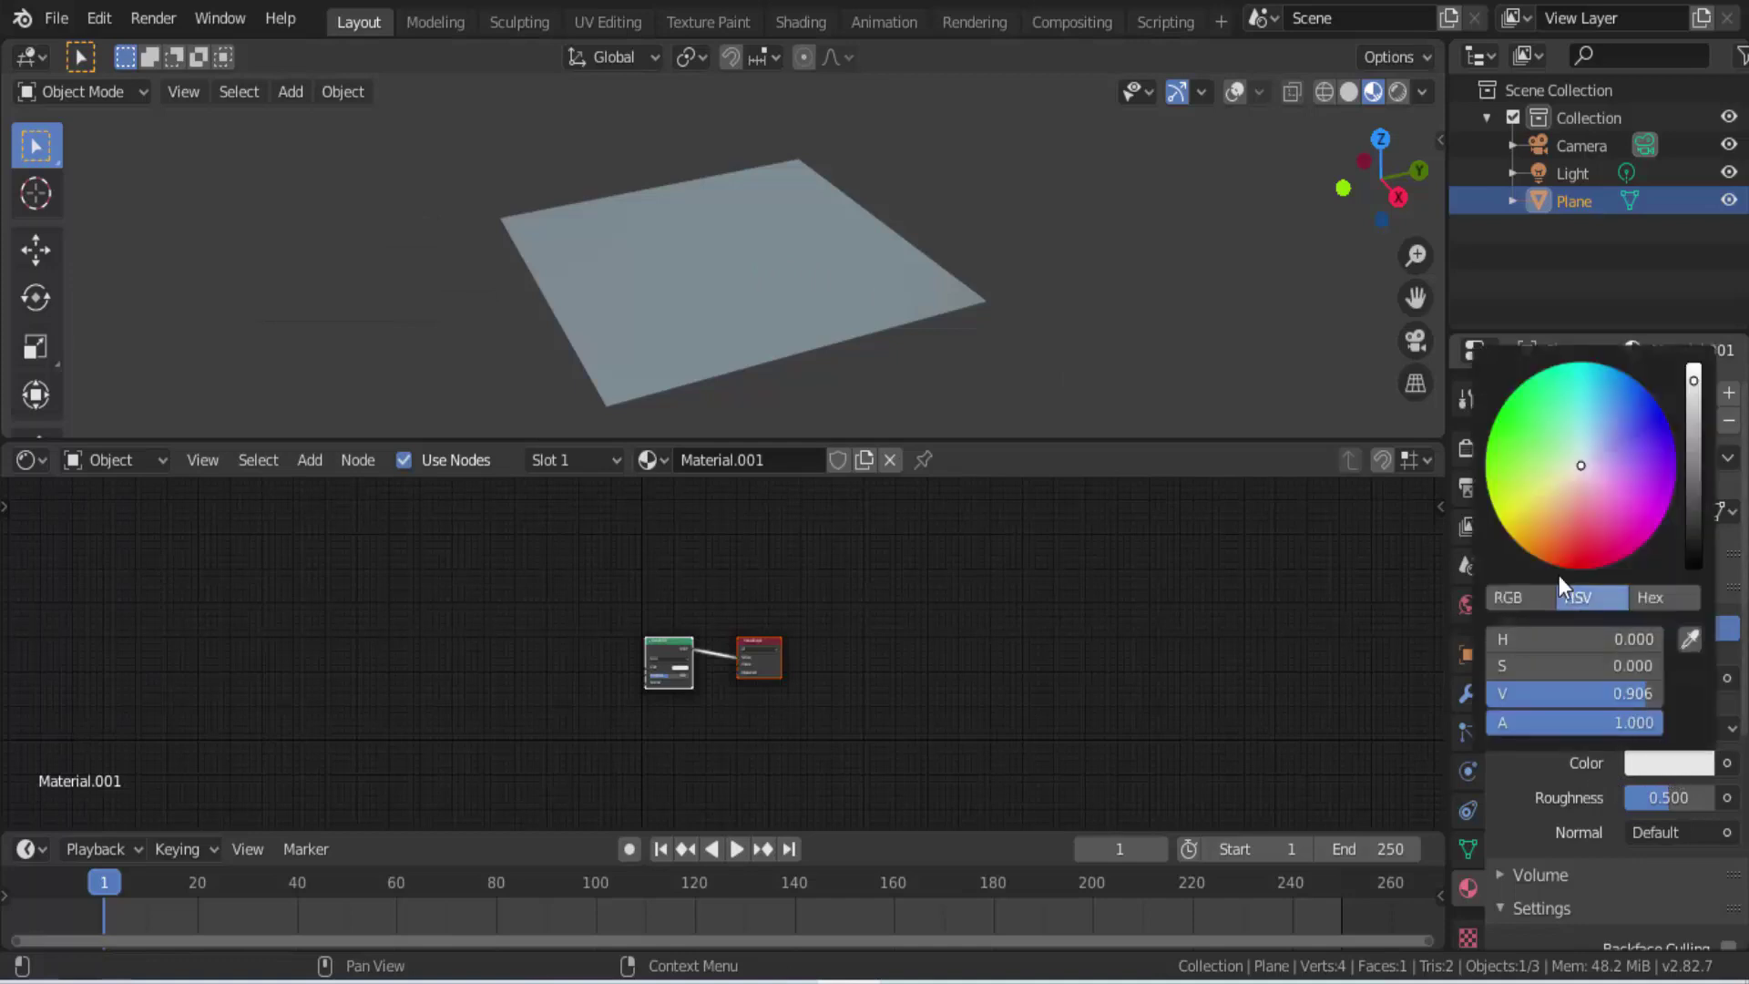
{"action": "left_click", "coordinate": [1533, 533]}
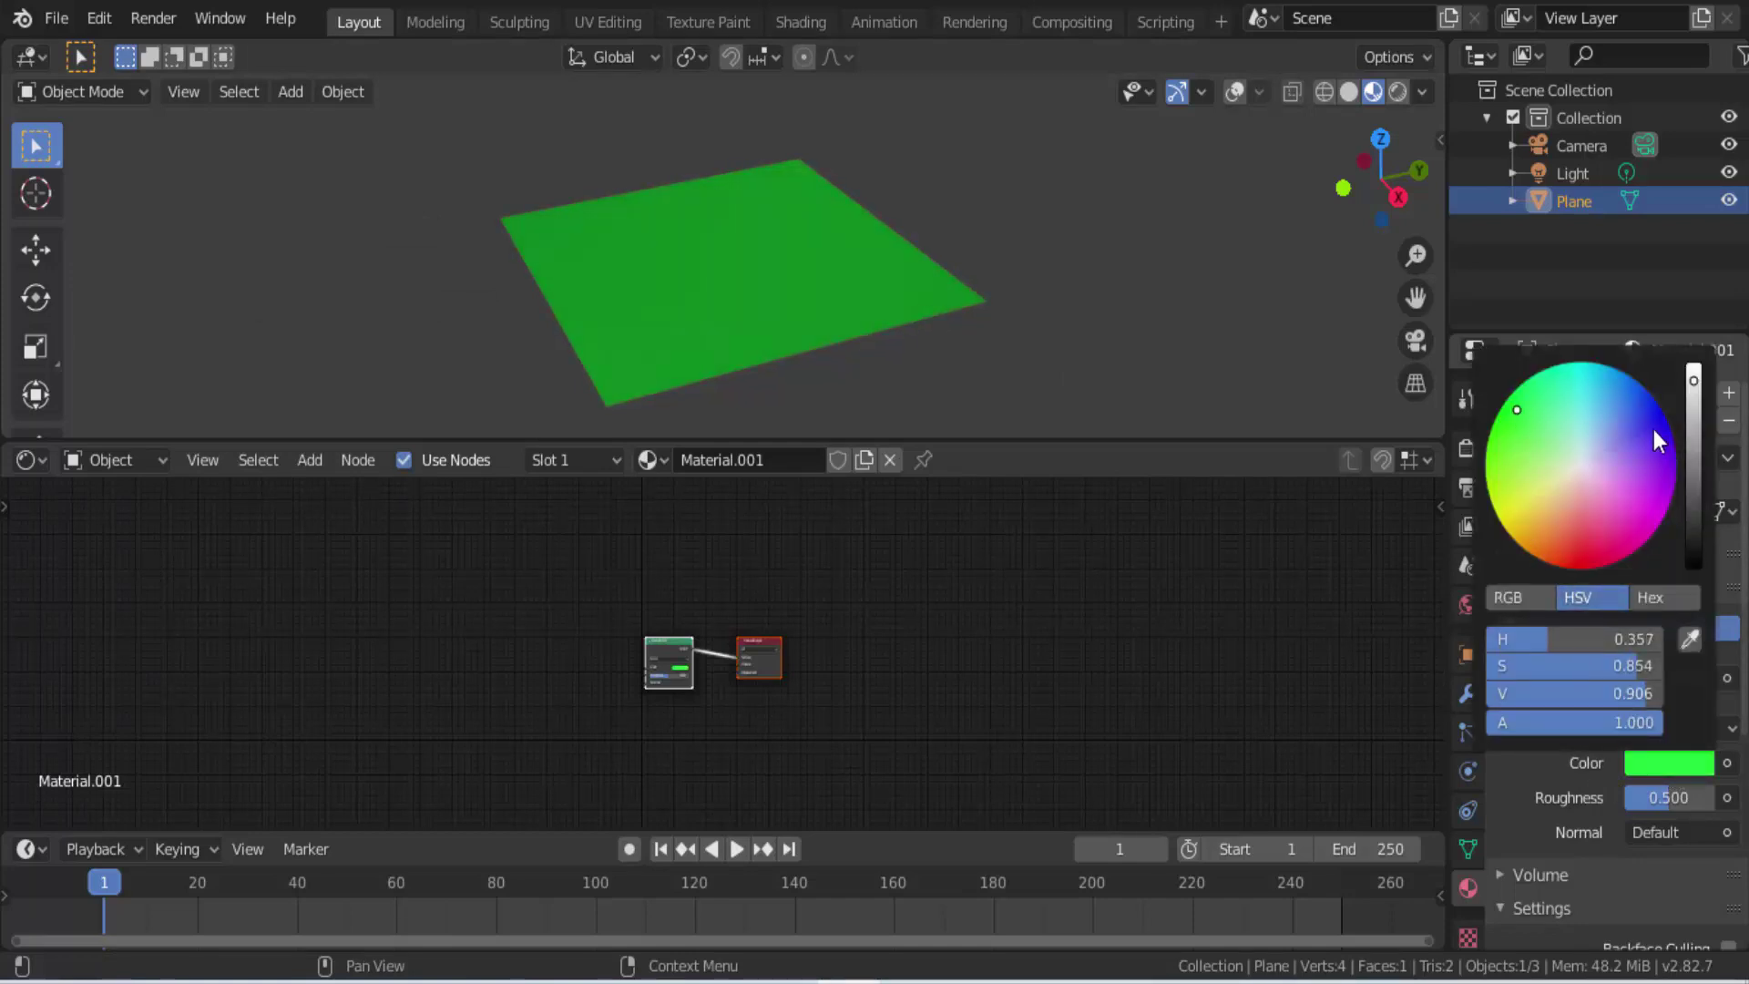
{"action": "left_click_drag", "start_coordinate": [1654, 431], "coordinate": [1510, 519]}
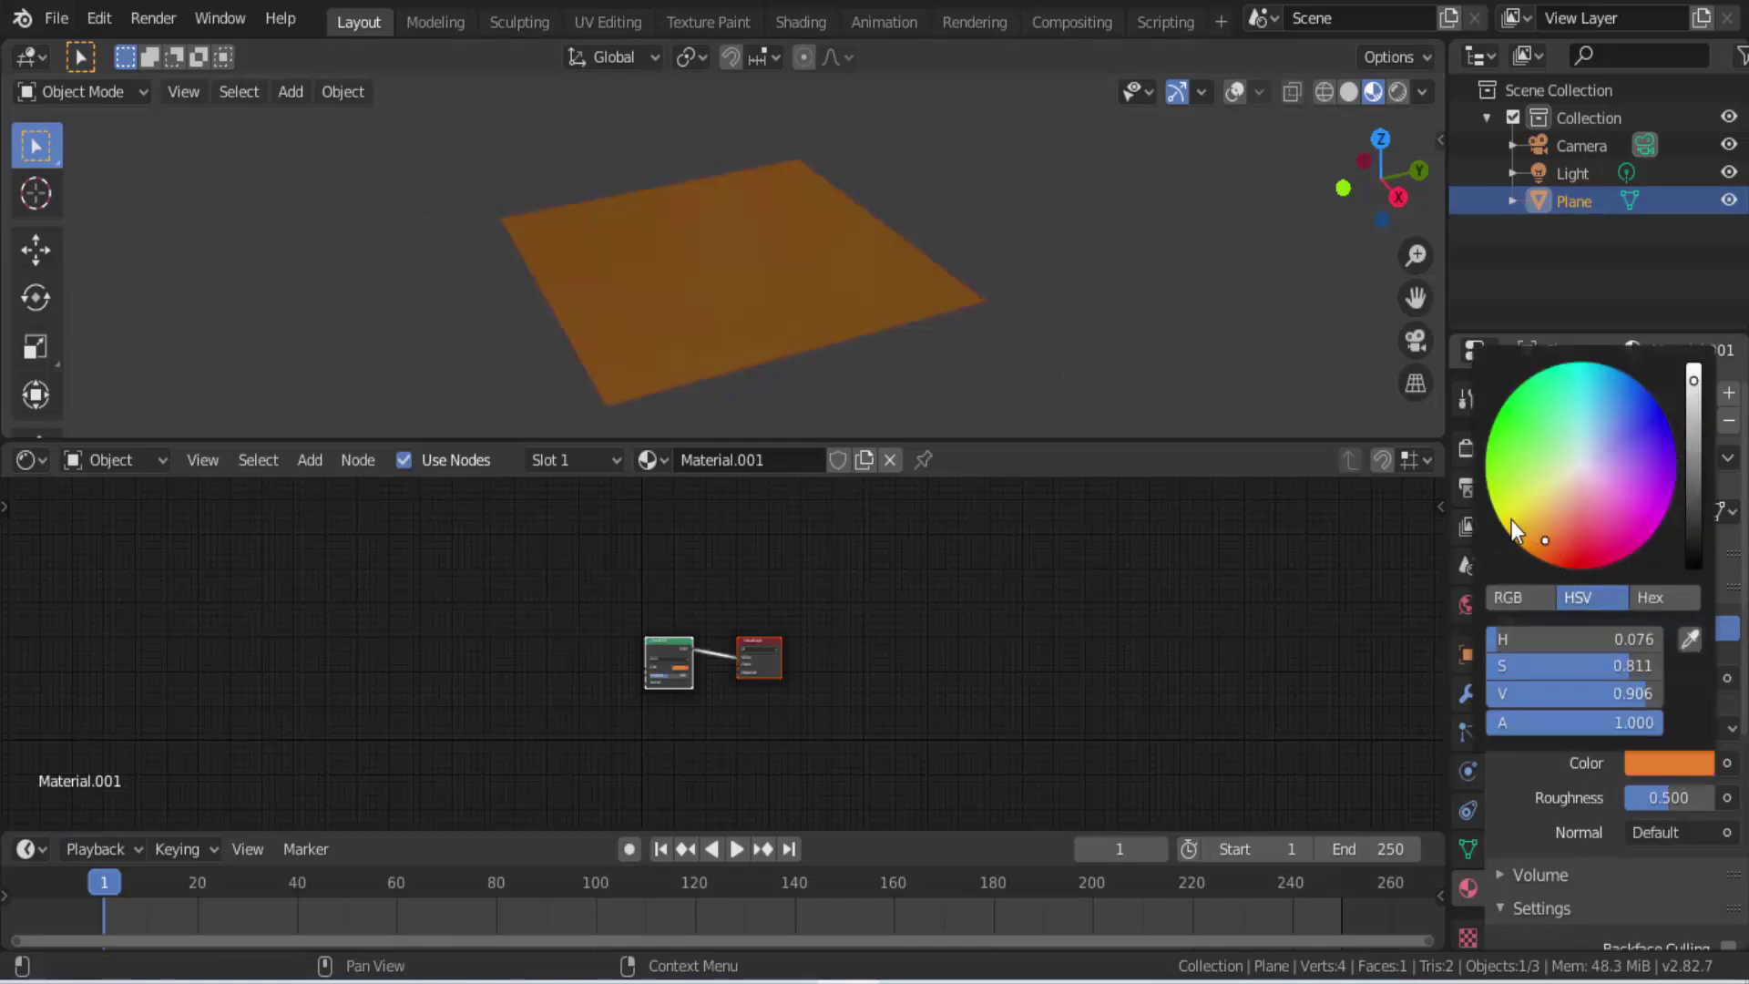
{"action": "left_click", "coordinate": [1578, 469]}
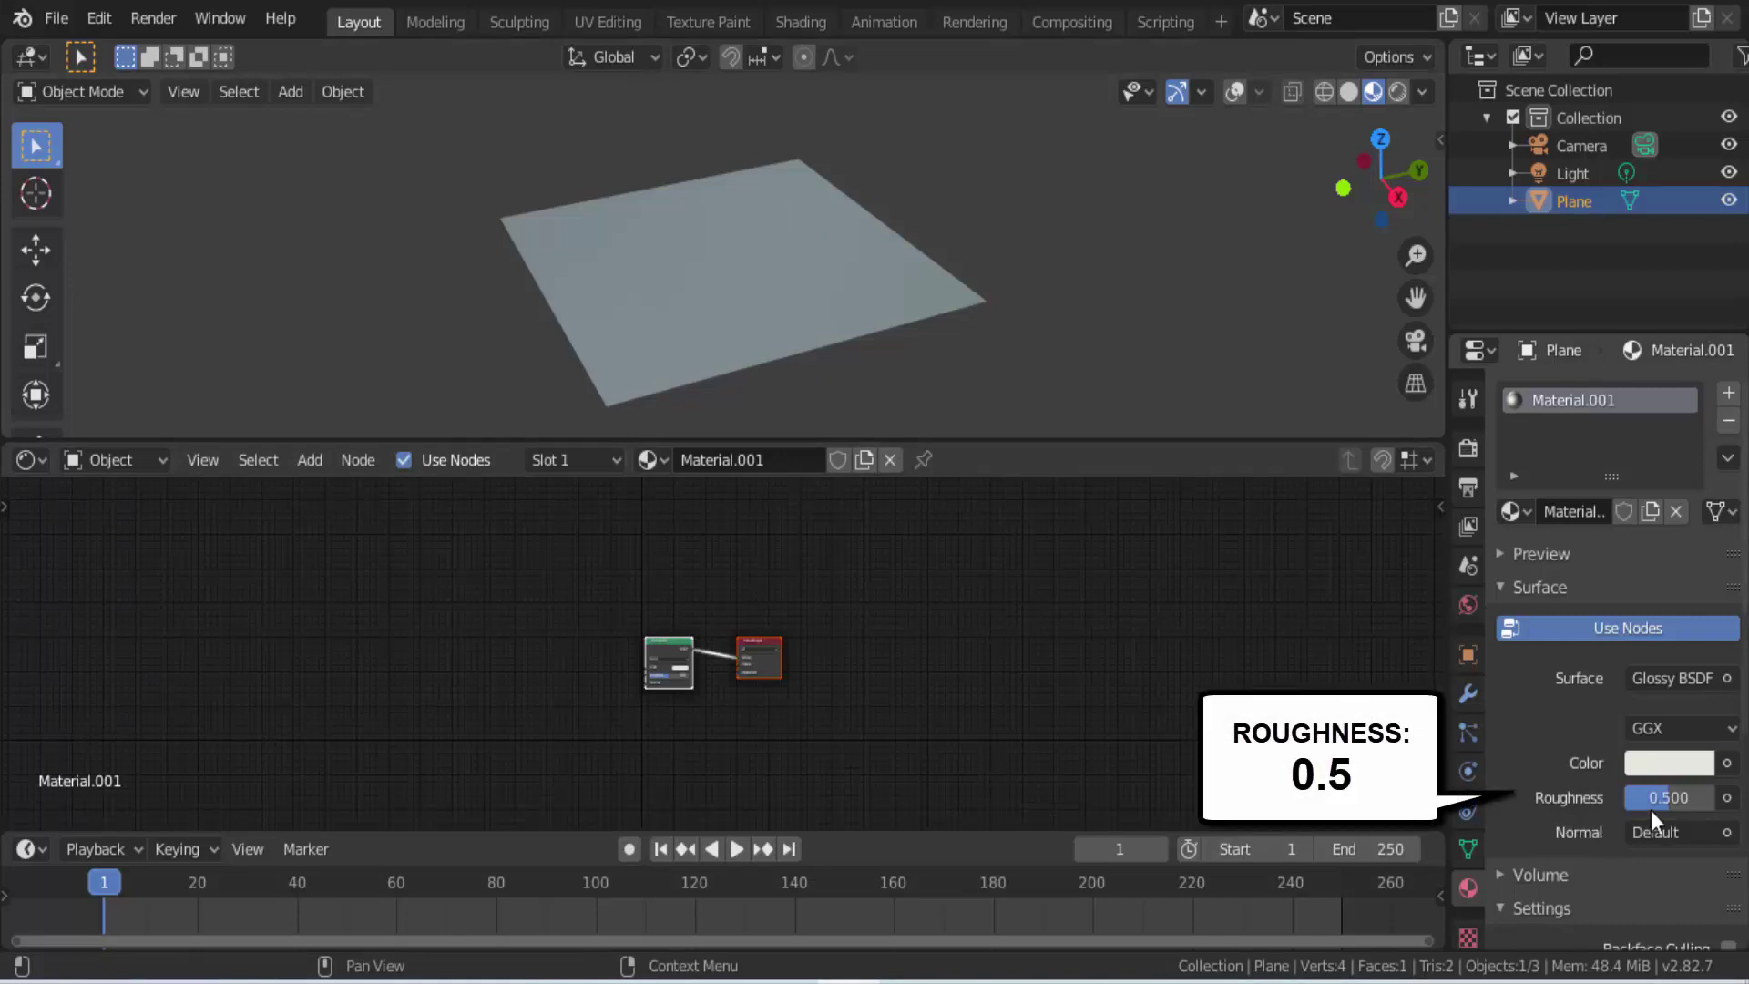
Step: Set the Glossy BSDF roughness to 0 and inspect the reflection on the plane from another angle
{"action": "left_click_drag", "start_coordinate": [1676, 800], "coordinate": [1627, 800]}
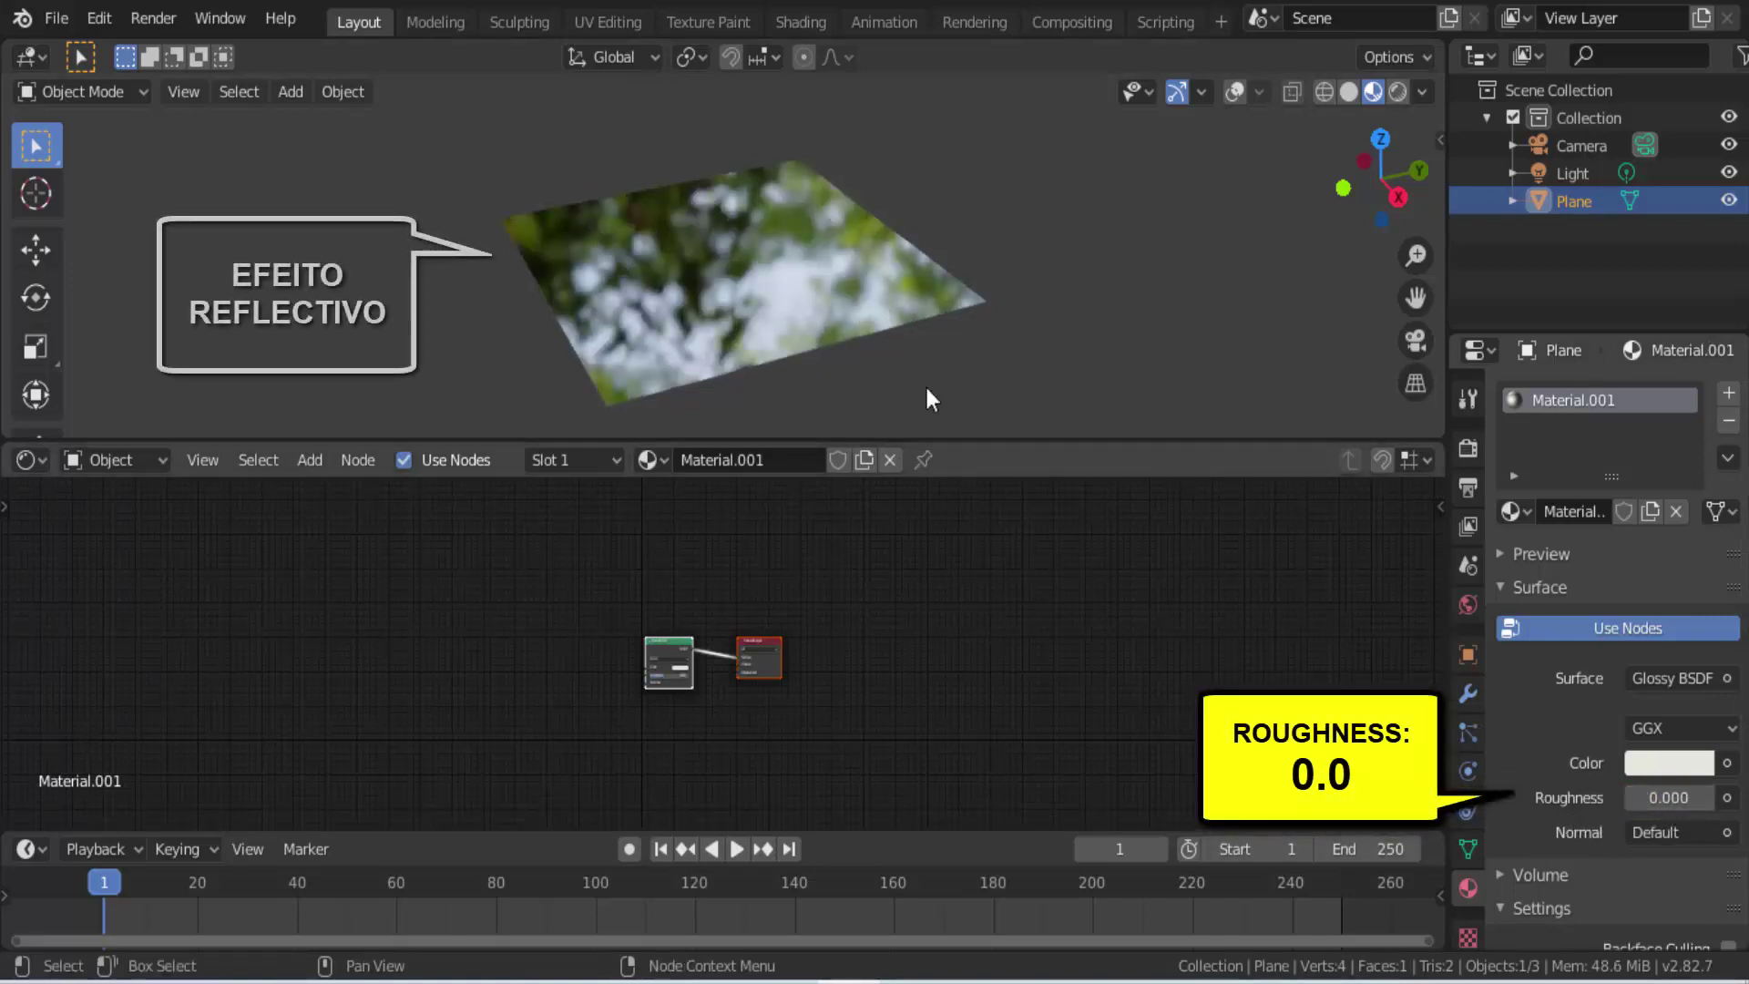
{"action": "mouse_move", "coordinate": [1349, 209]}
{"action": "left_mouse_down"}
{"action": "mouse_move", "coordinate": [1327, 173]}
{"action": "mouse_move", "coordinate": [1225, 193]}
{"action": "mouse_move", "coordinate": [1441, 179]}
{"action": "mouse_move", "coordinate": [1324, 215]}
{"action": "left_mouse_up"}
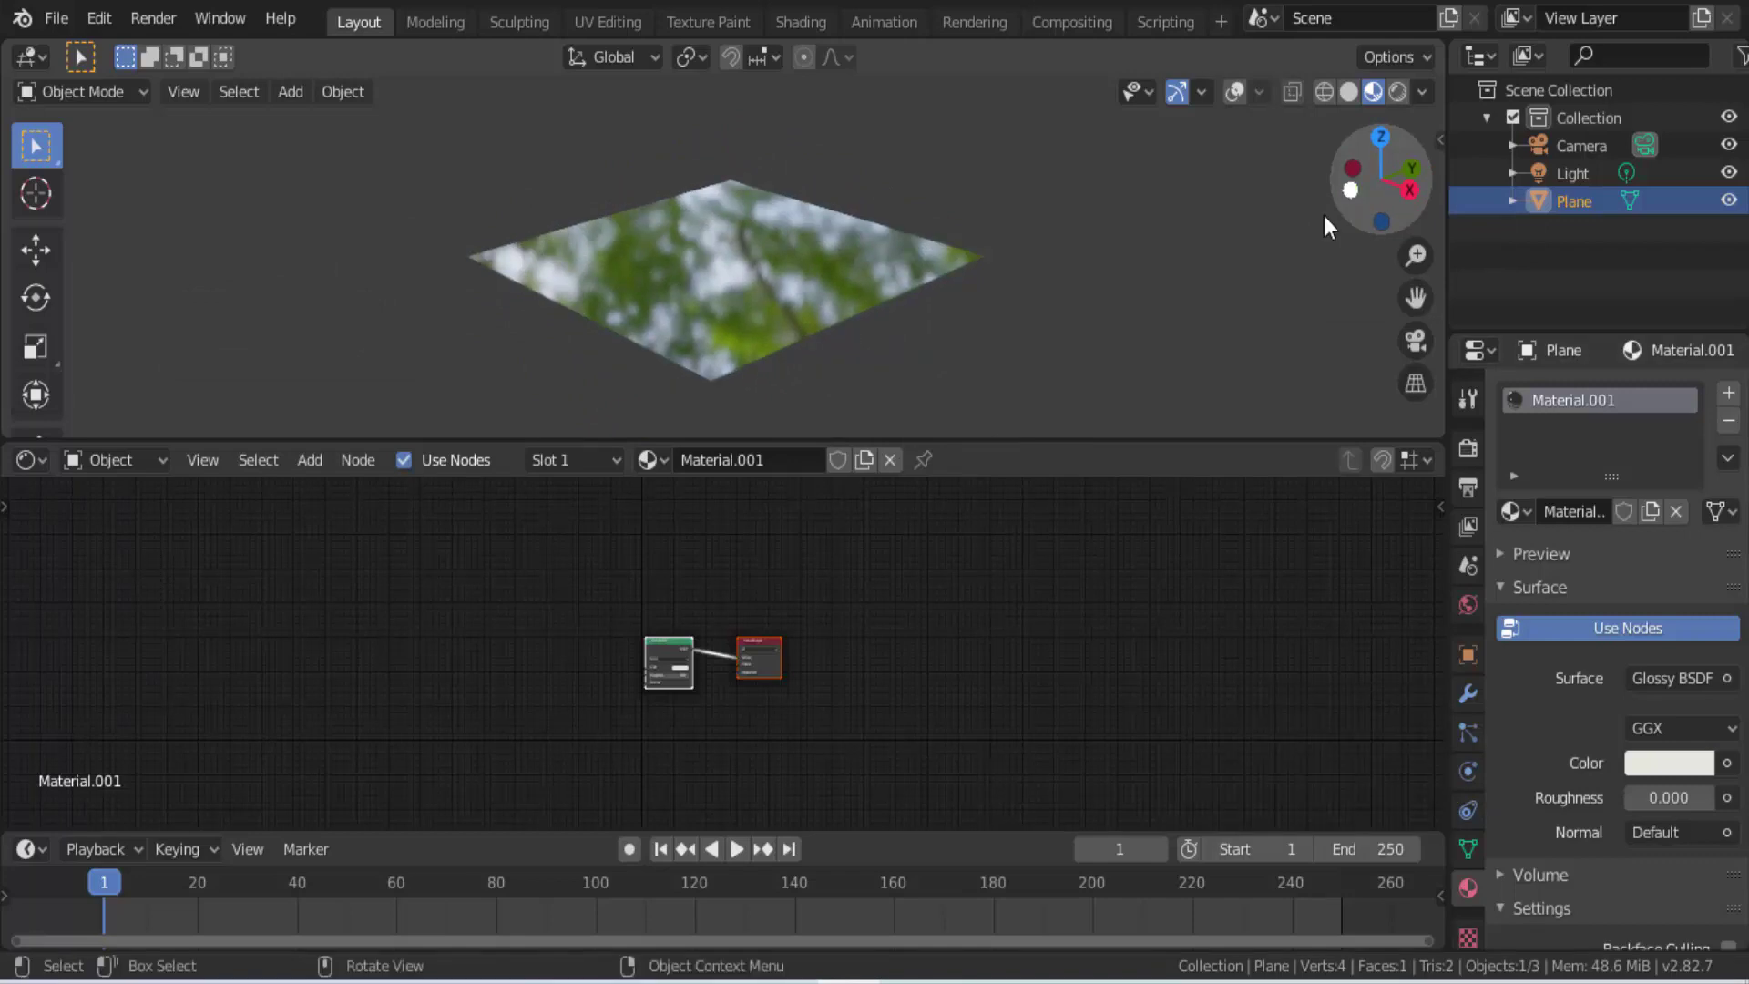
{"action": "scroll", "coordinate": [1117, 293], "scroll_direction": "up", "scroll_amount": 3}
{"action": "scroll", "coordinate": [1117, 293], "scroll_direction": "up", "scroll_amount": 2}
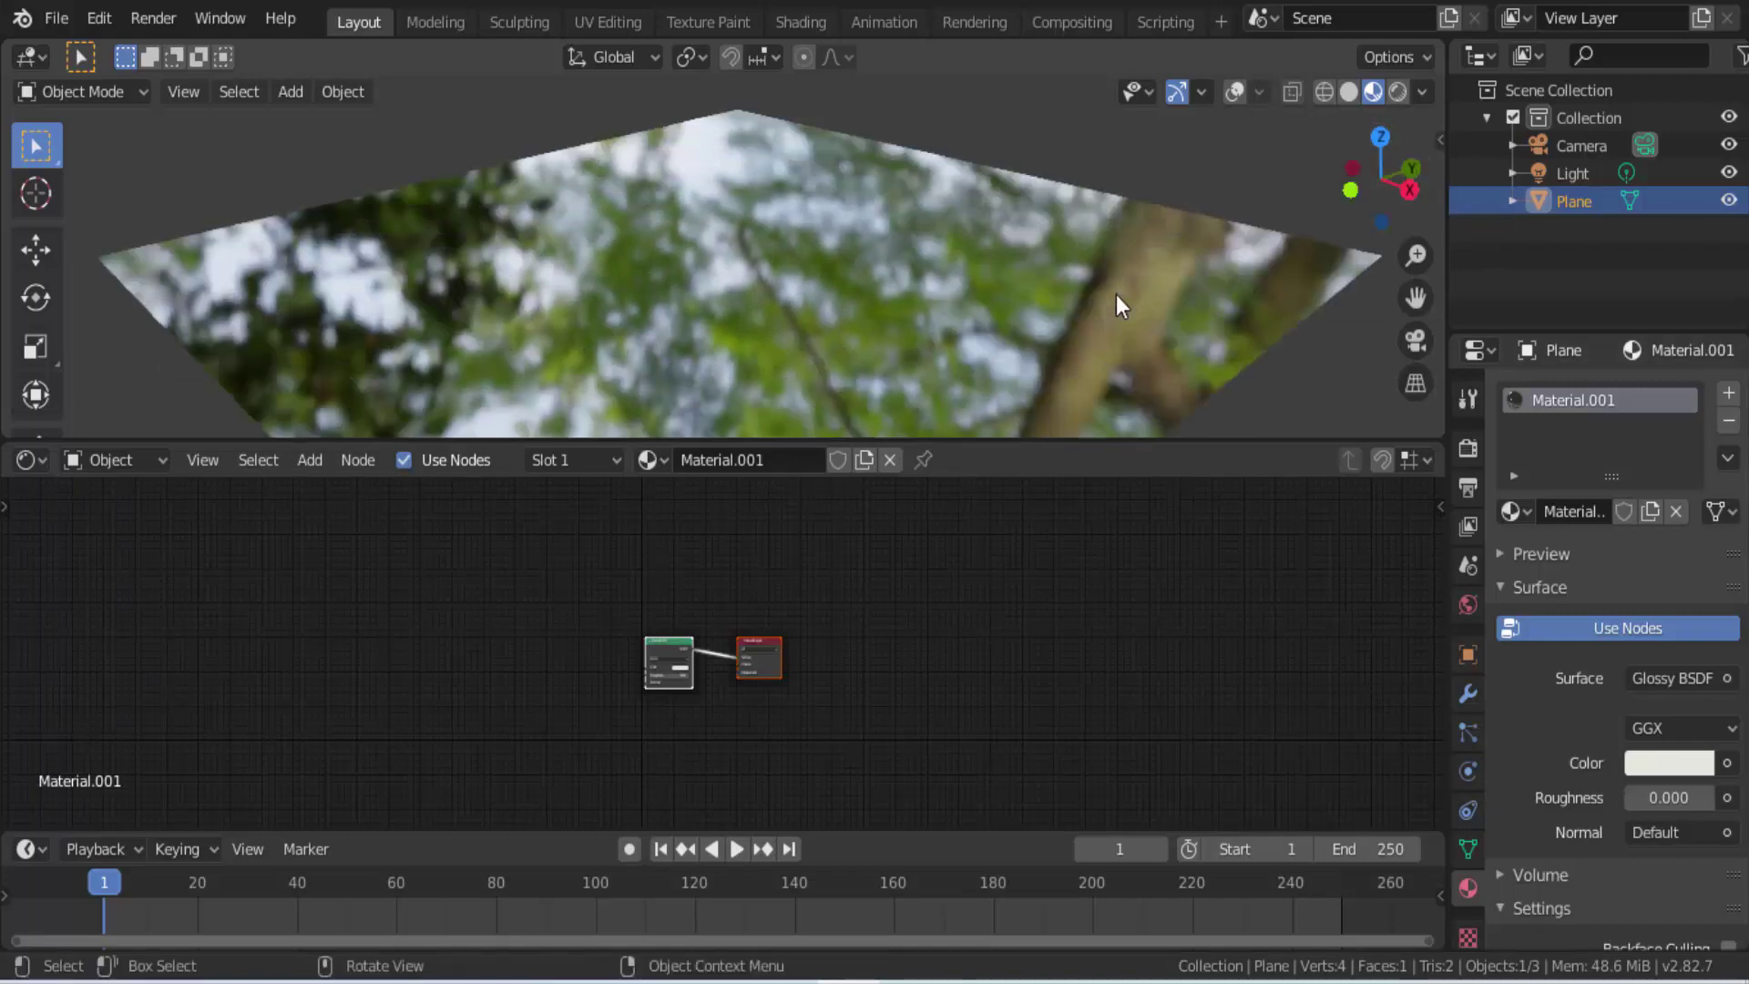
{"action": "scroll", "coordinate": [1117, 294], "scroll_direction": "down", "scroll_amount": 1}
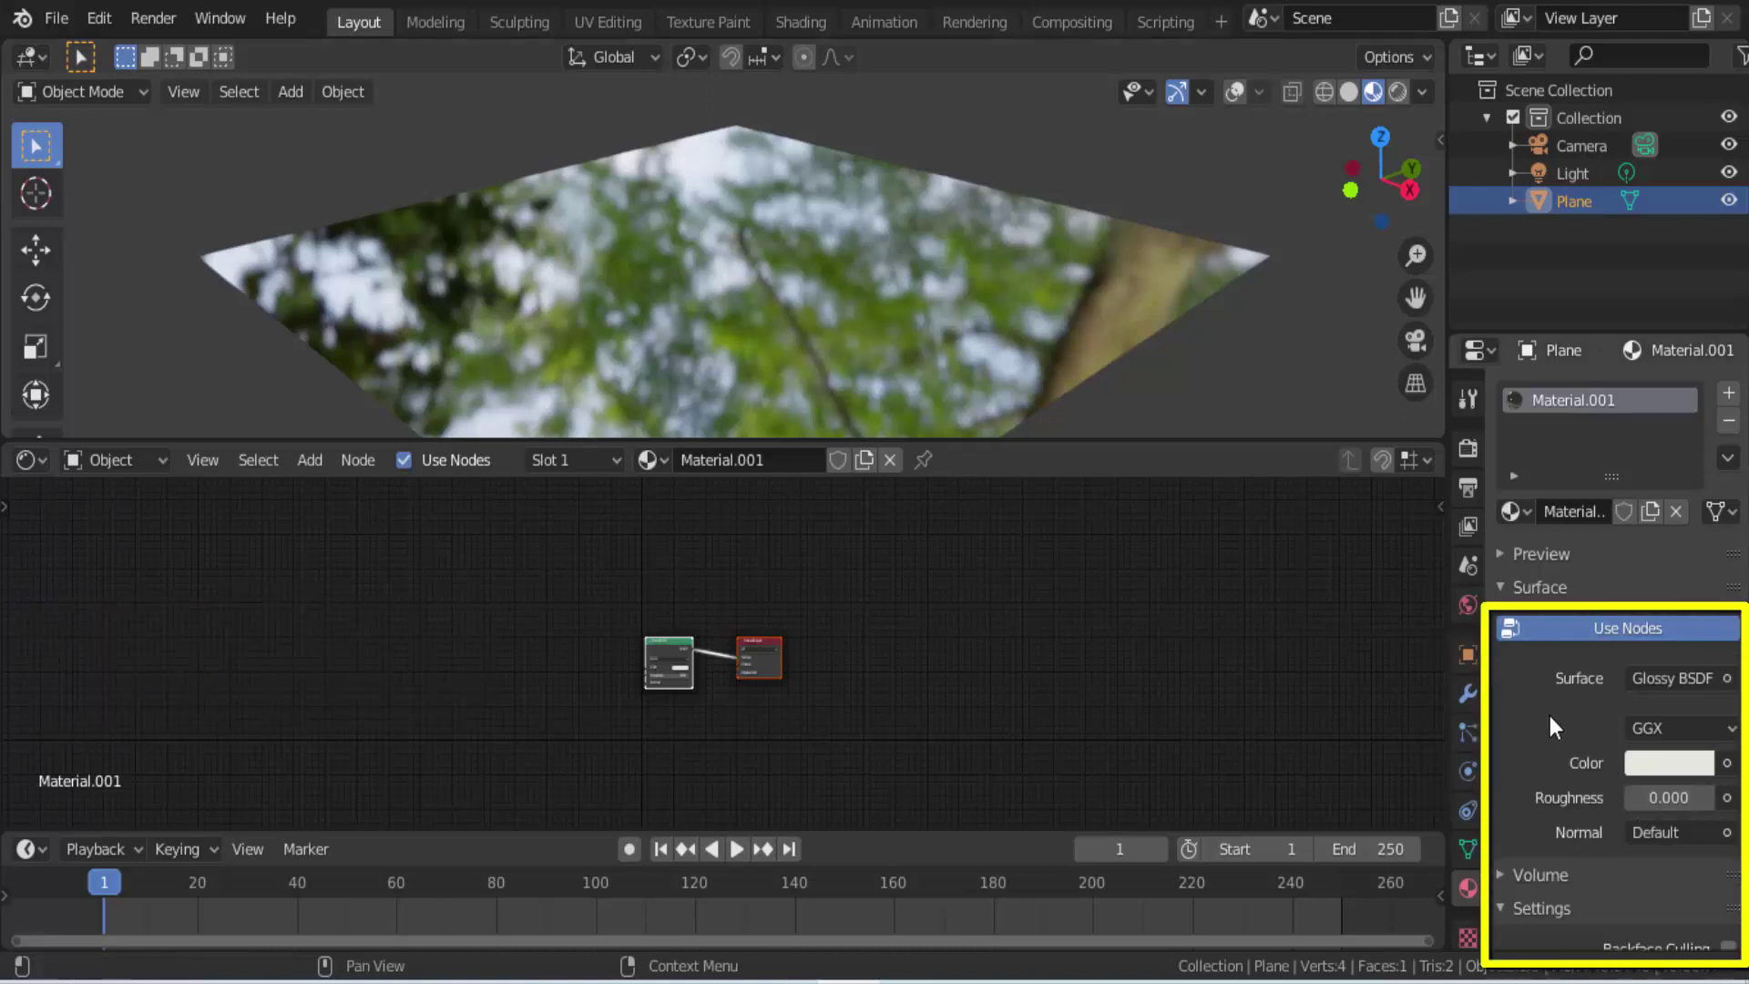
Step: Disconnect the Glossy BSDF from the Material Output's Surface input, then reconnect it
{"action": "scroll", "coordinate": [600, 590], "scroll_direction": "up", "scroll_amount": 4}
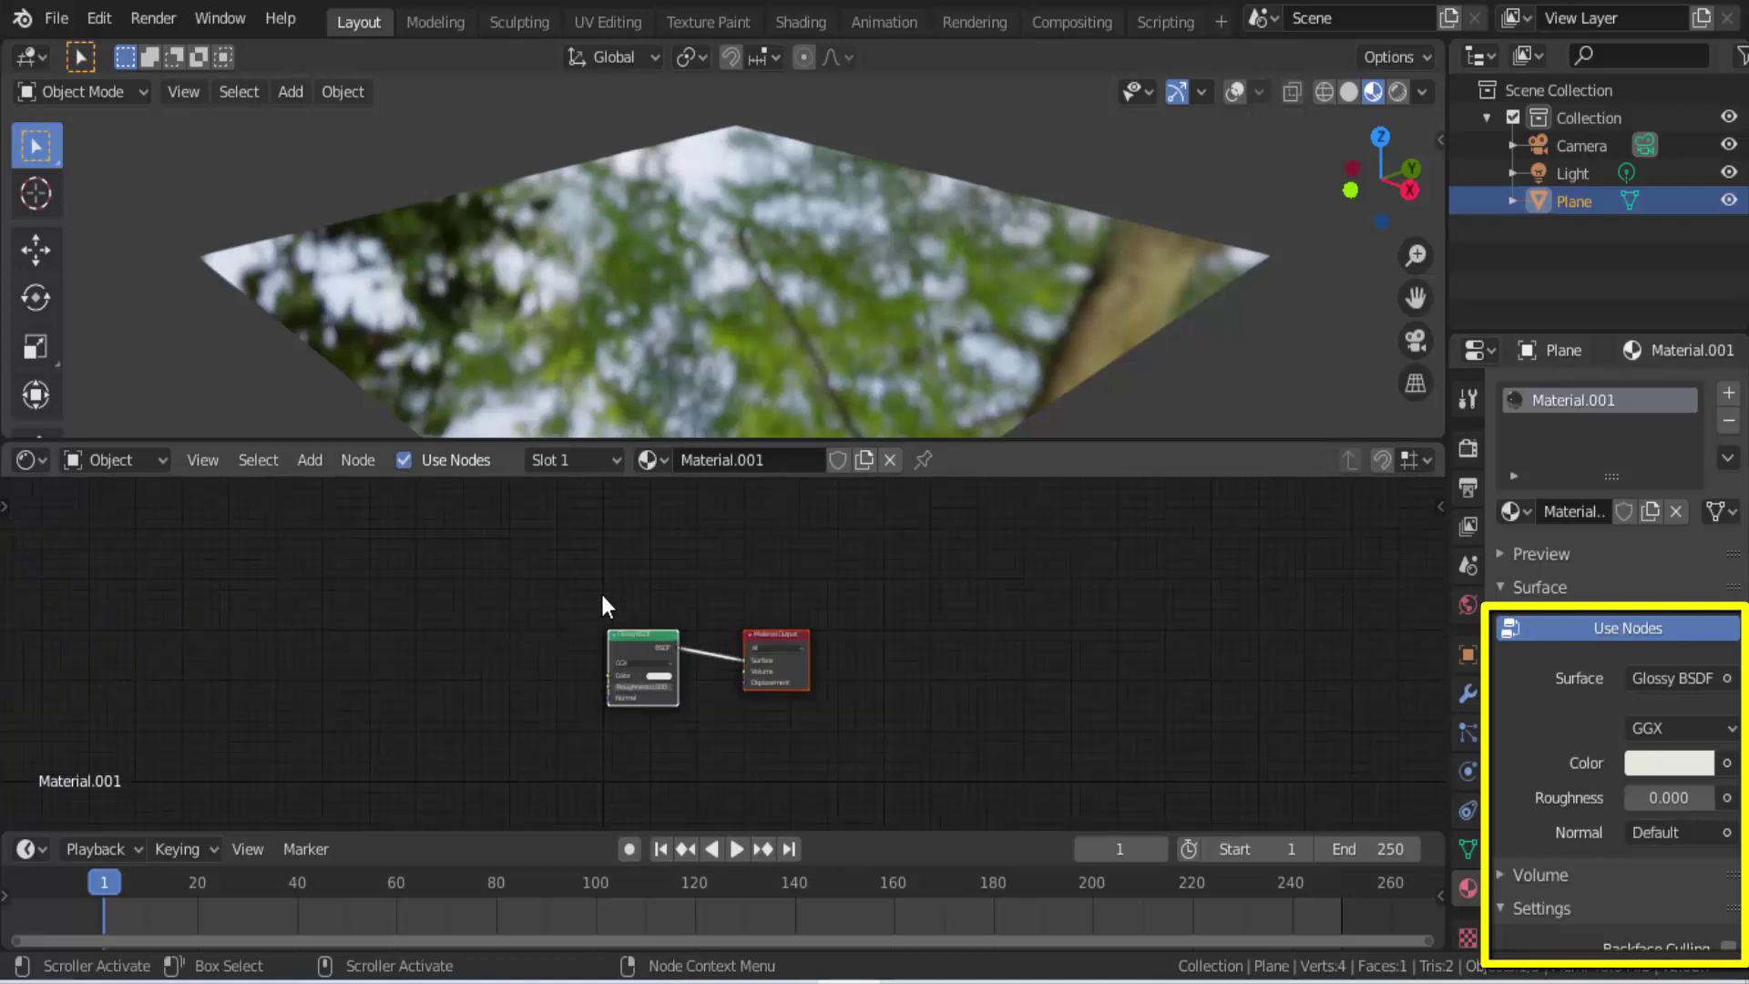
{"action": "scroll", "coordinate": [602, 592], "scroll_direction": "up", "scroll_amount": 2}
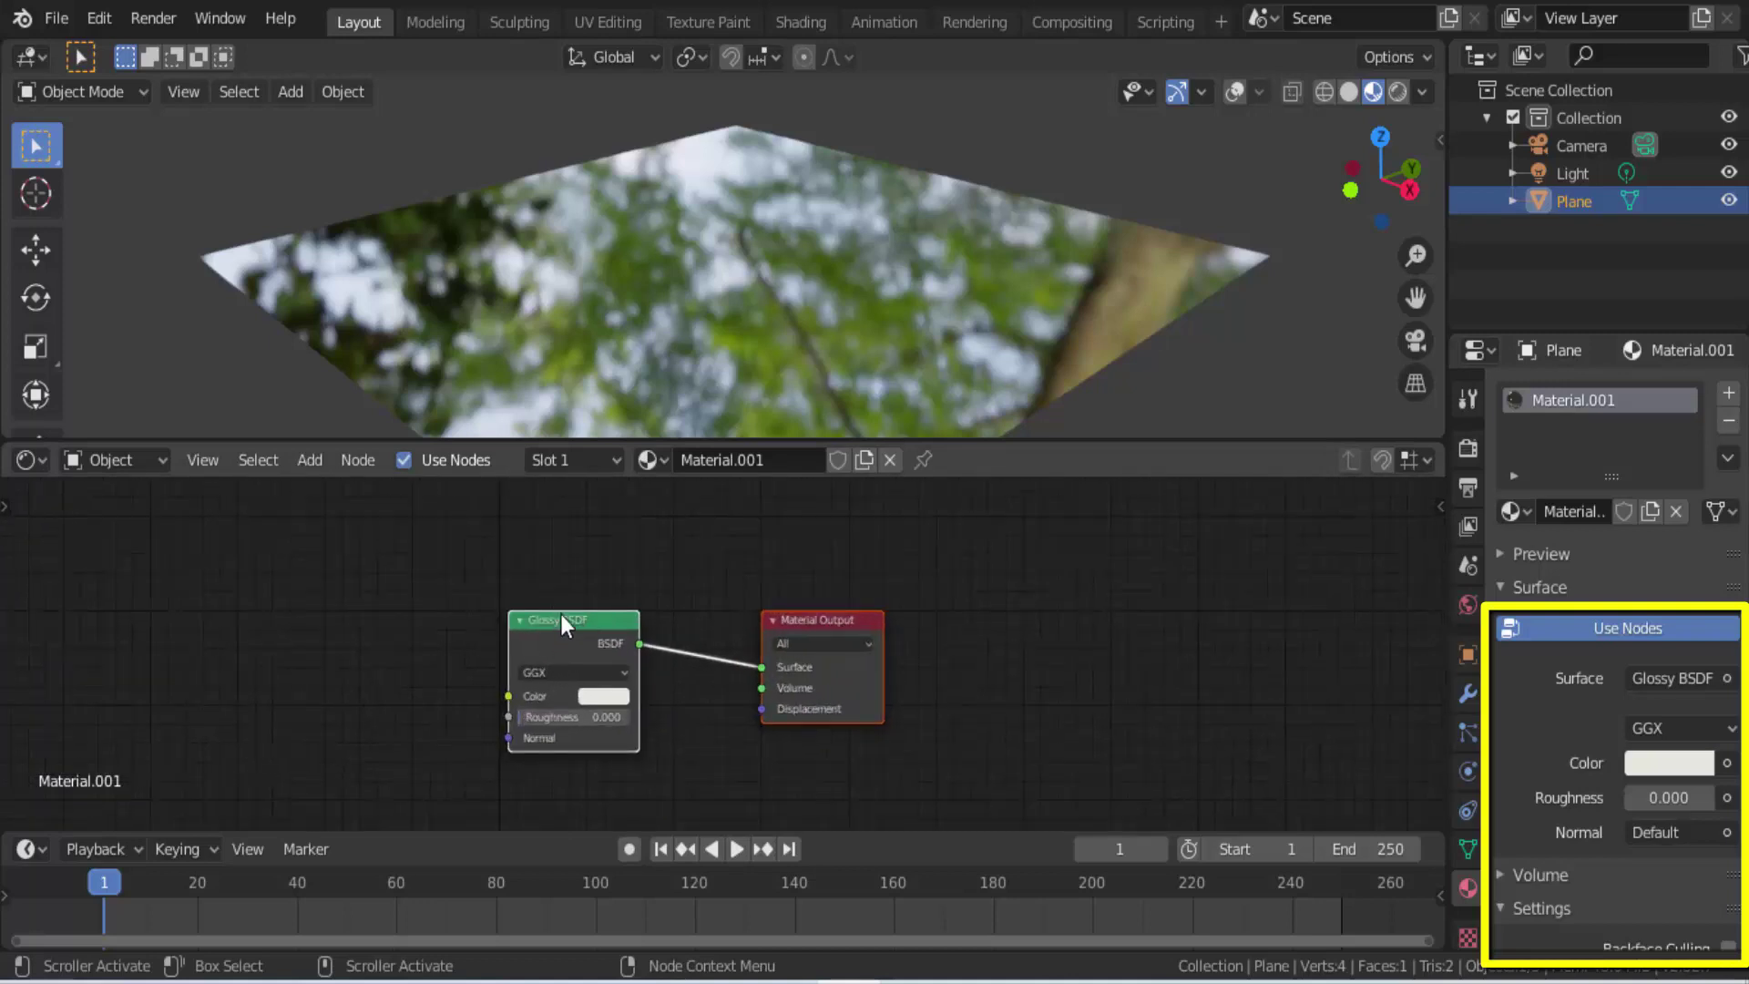
{"action": "left_click_drag", "start_coordinate": [560, 620], "coordinate": [994, 548]}
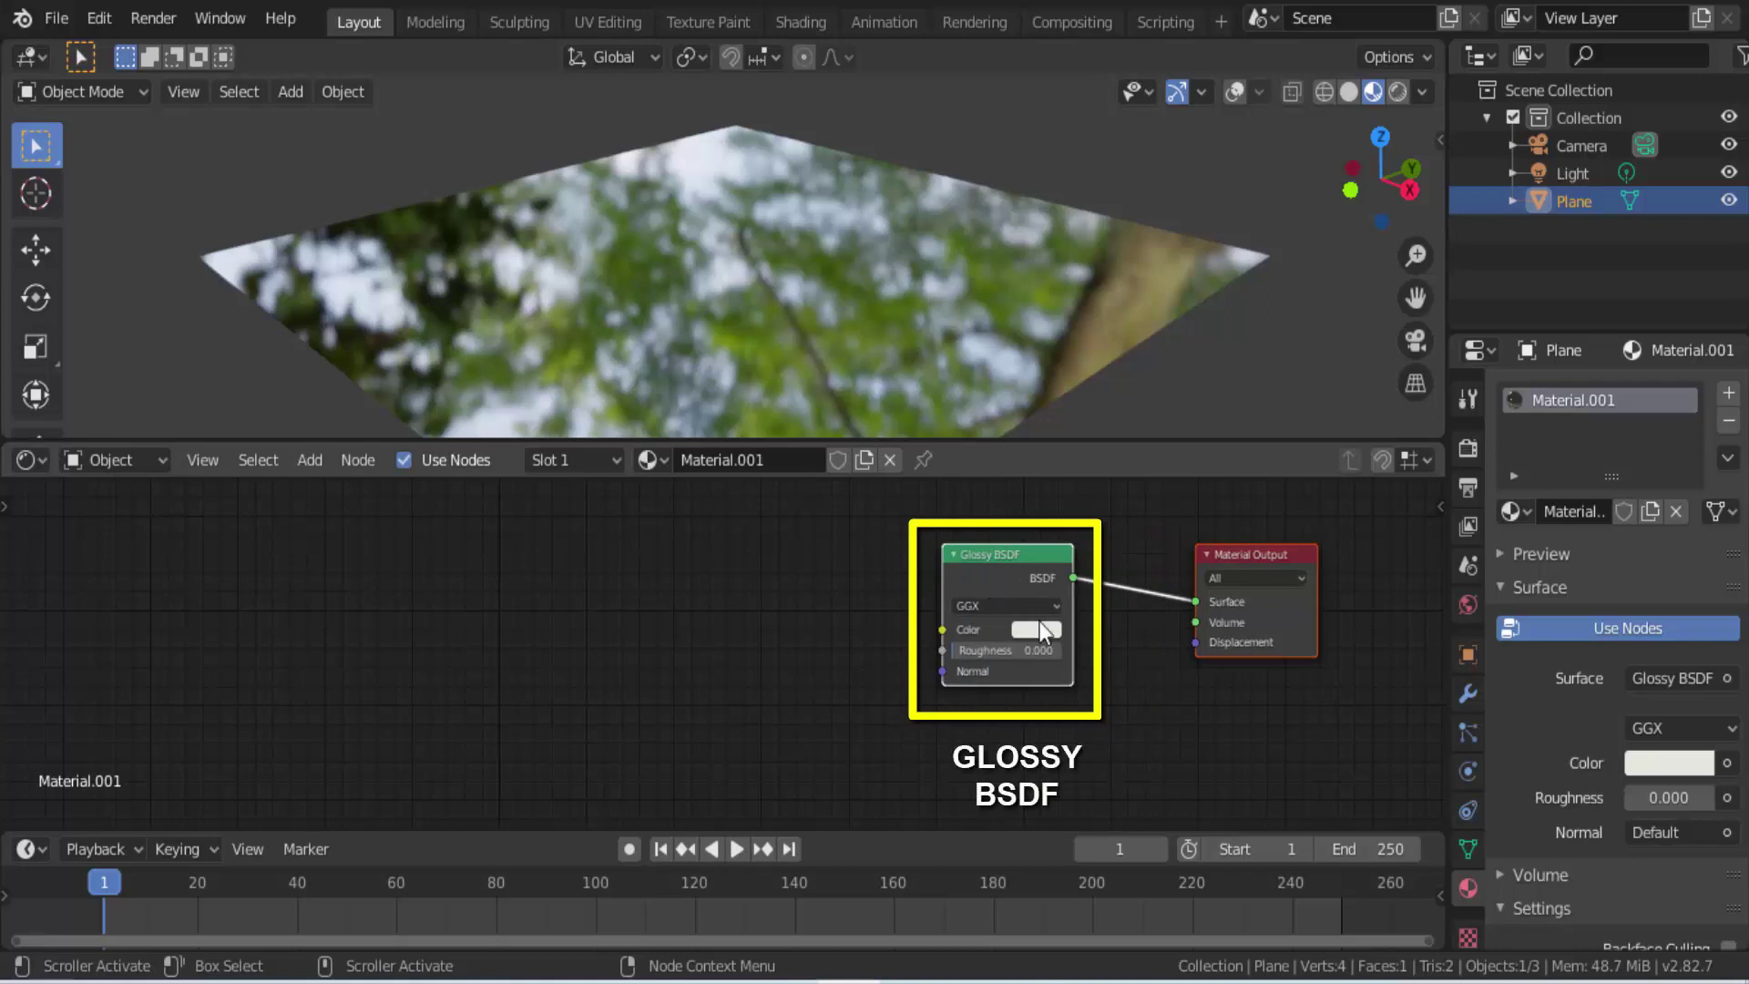
{"action": "left_click_drag", "start_coordinate": [1194, 603], "coordinate": [1116, 618]}
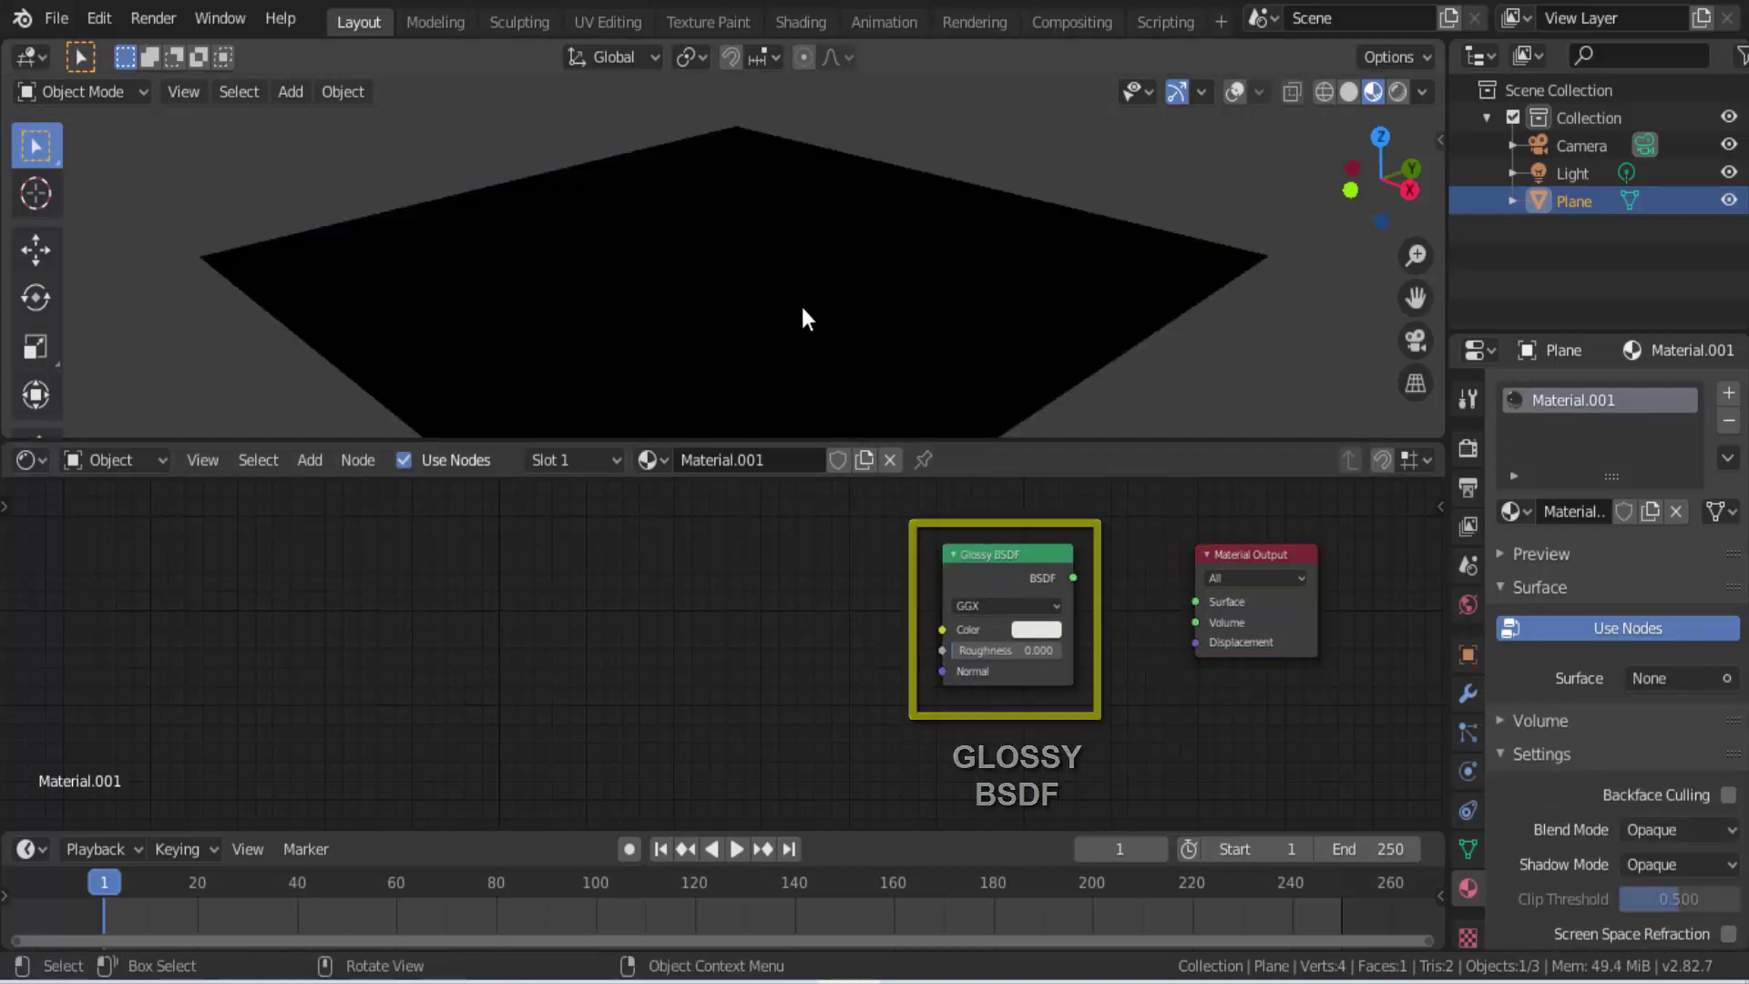
{"action": "left_click_drag", "start_coordinate": [1074, 578], "coordinate": [1195, 602]}
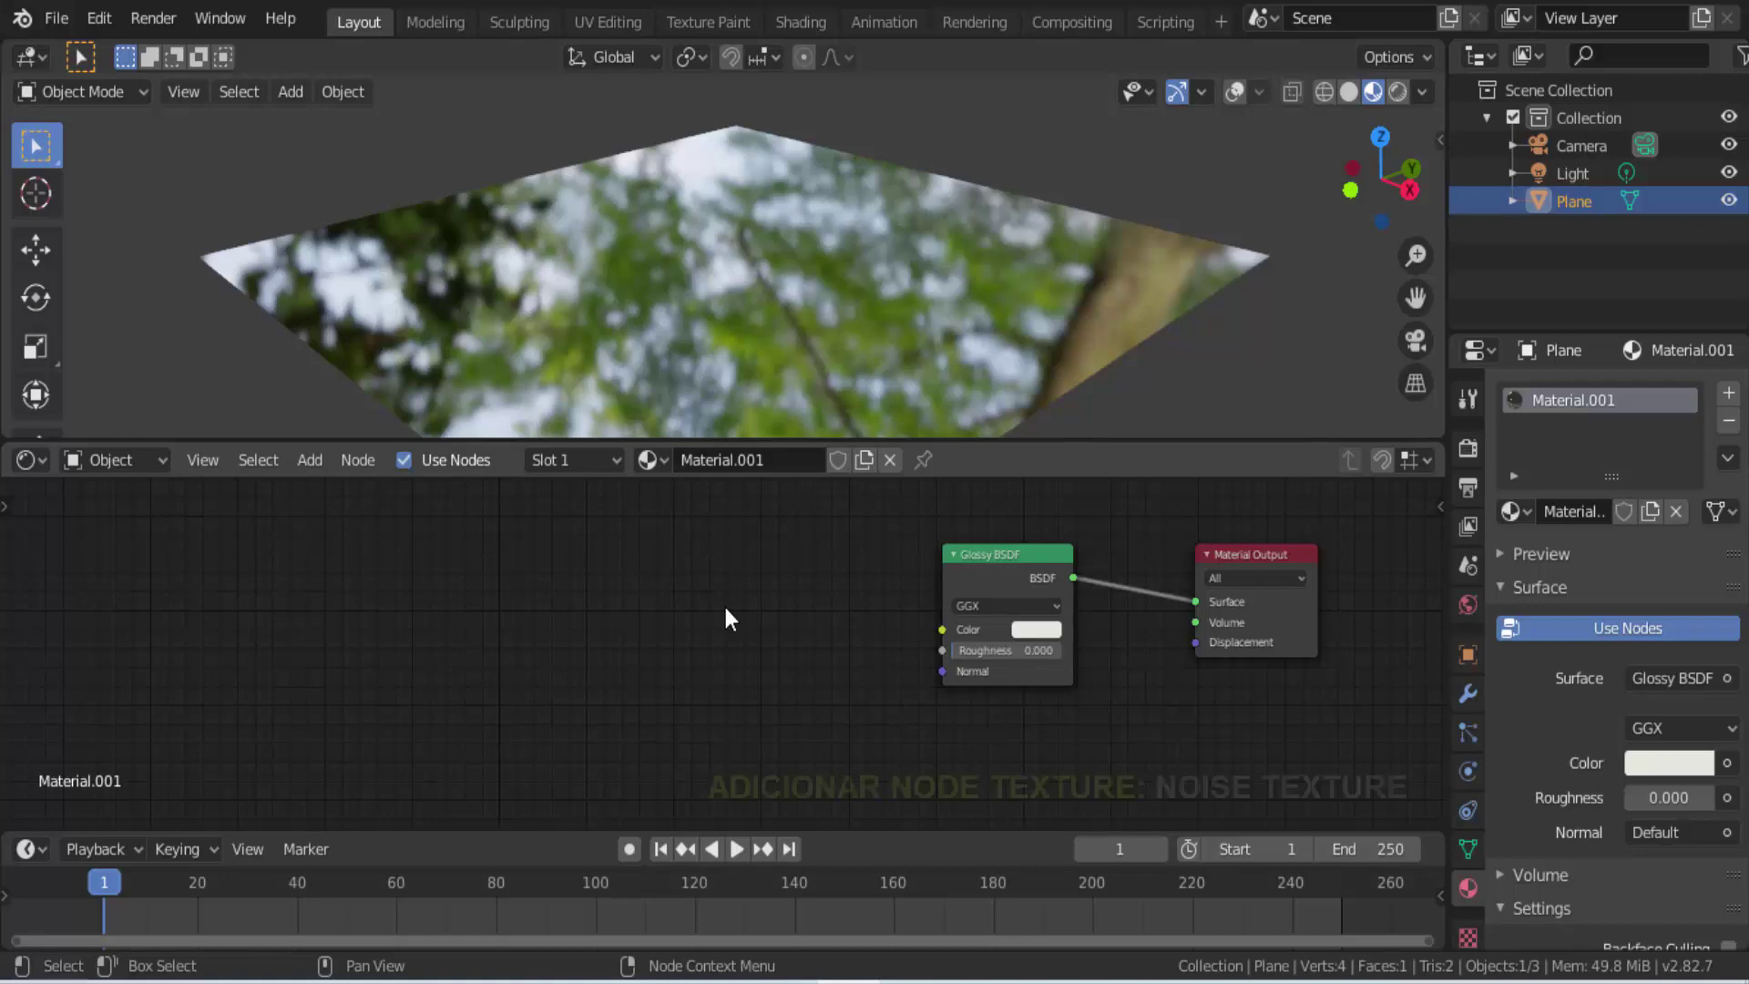
Step: Add a Noise Texture node and place it in front of the Glossy BSDF node
{"action": "left_click", "coordinate": [307, 464]}
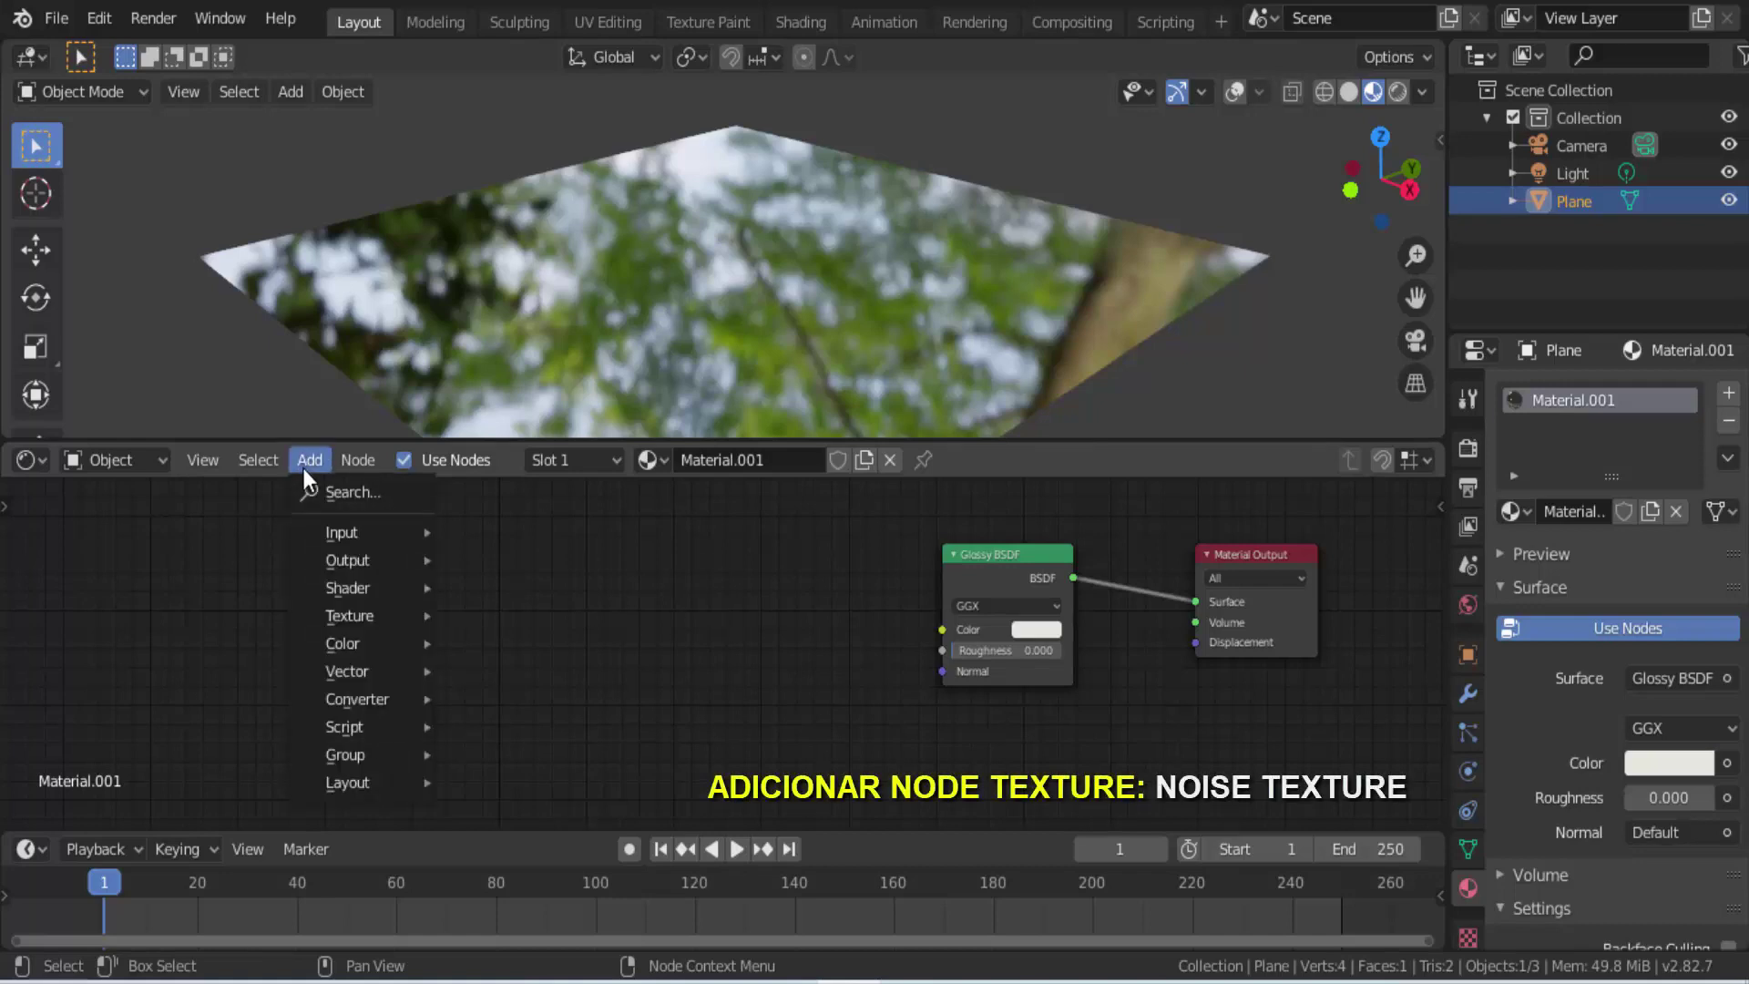
{"action": "mouse_move", "coordinate": [353, 617]}
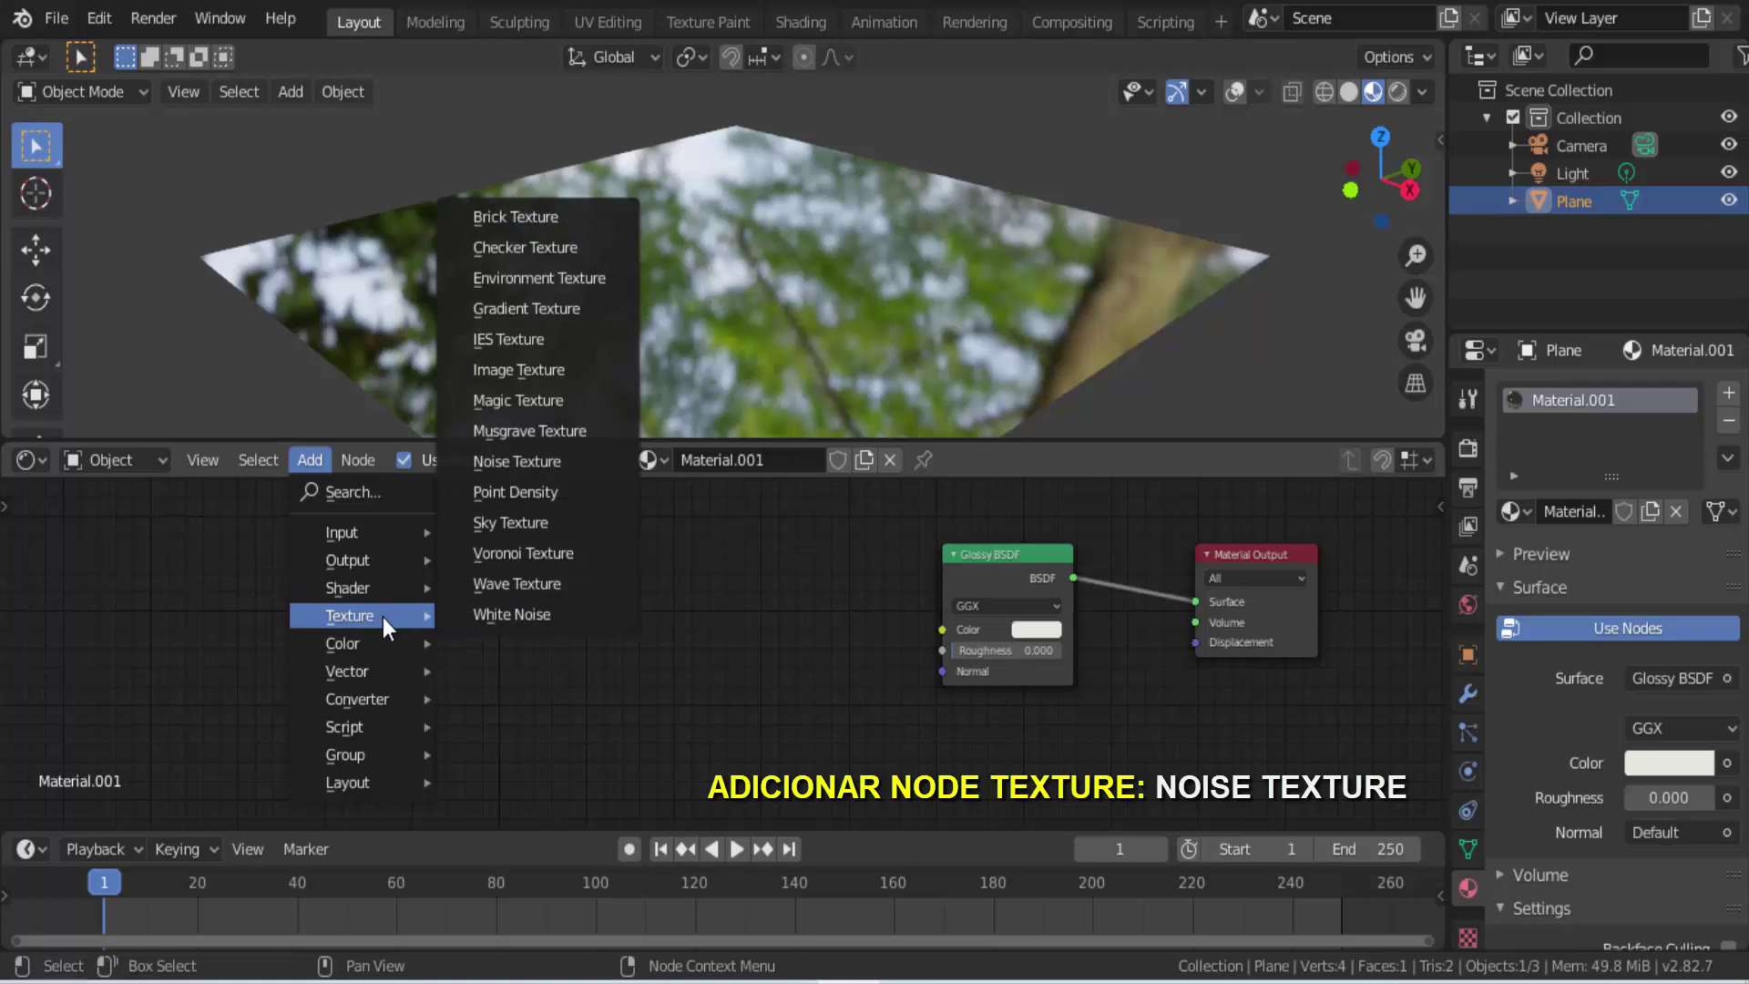
{"action": "left_click", "coordinate": [512, 466]}
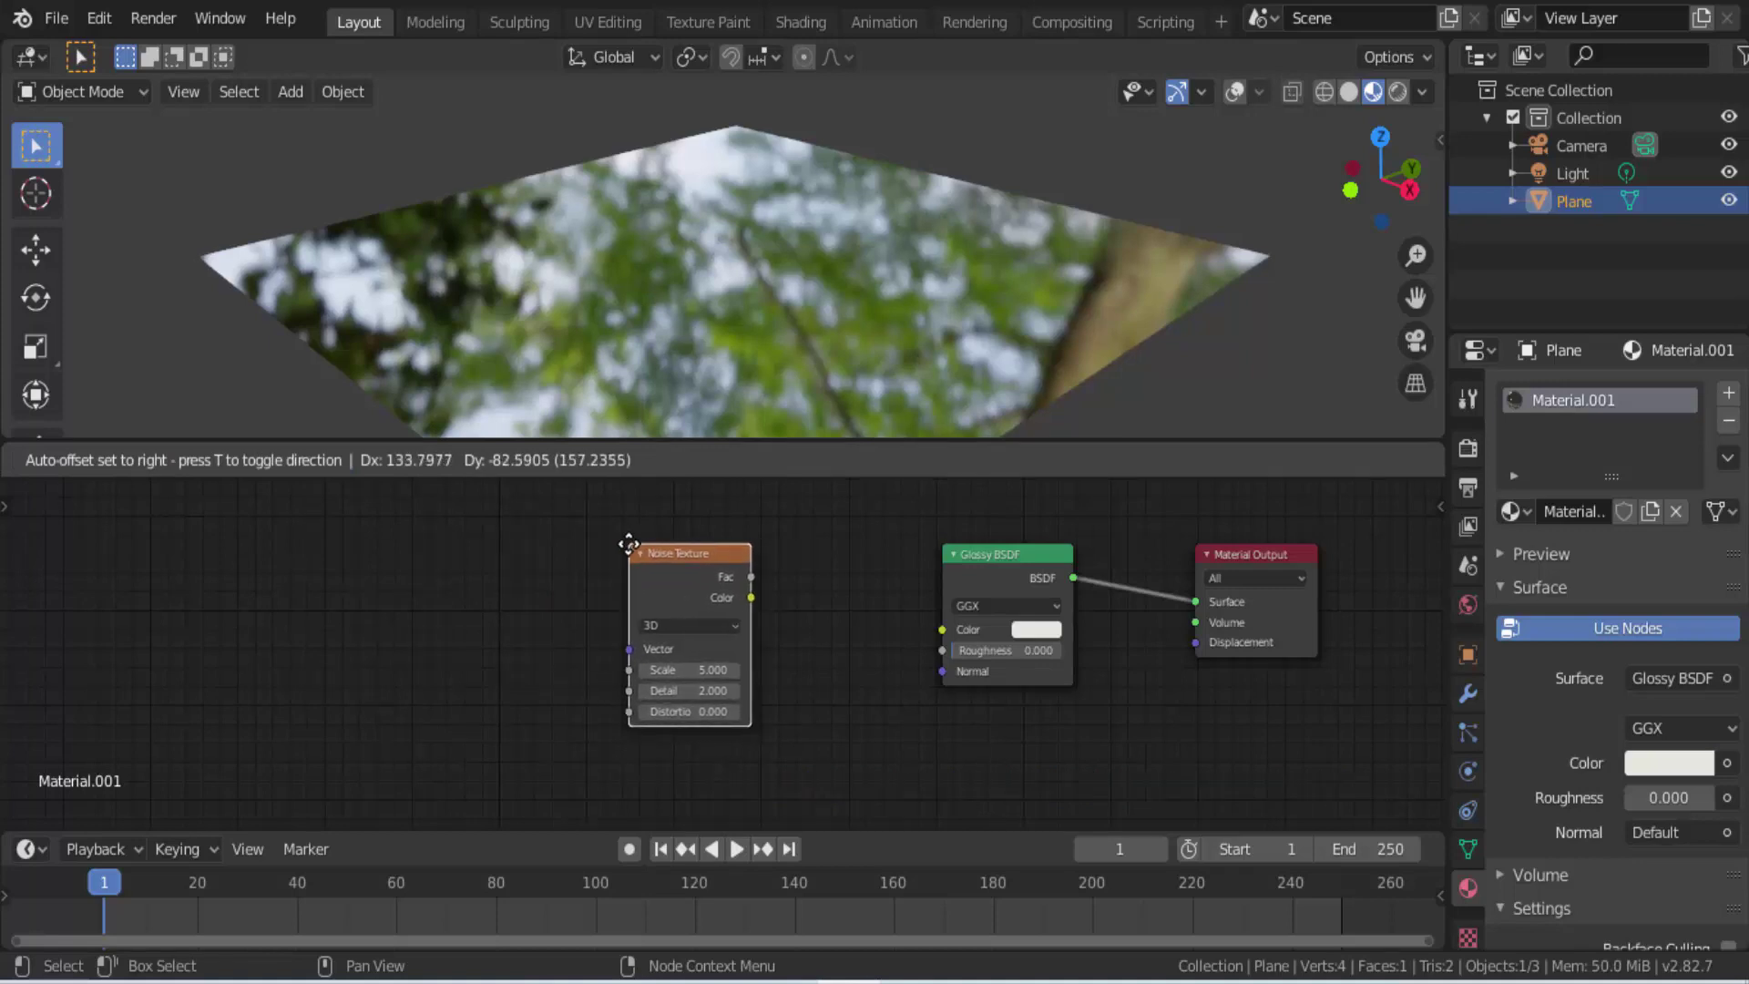
{"action": "left_click", "coordinate": [692, 543]}
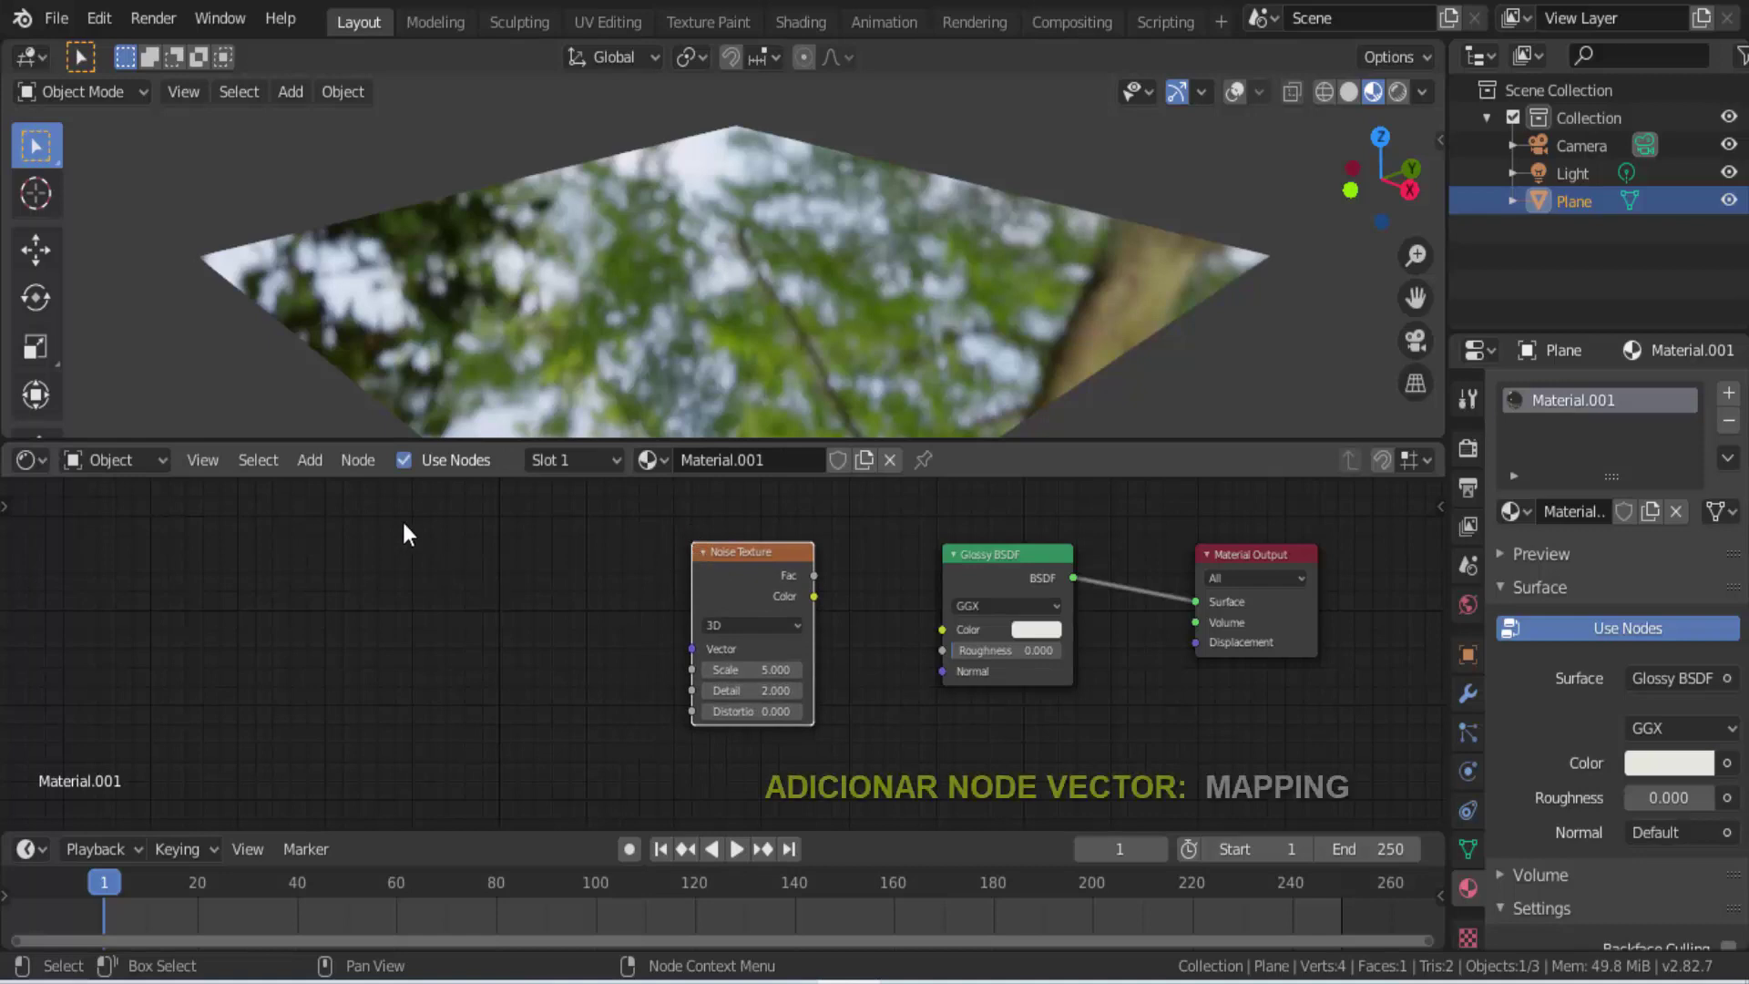
Step: Add a Mapping vector node and place it in front of the Noise Texture node
{"action": "left_click", "coordinate": [310, 460]}
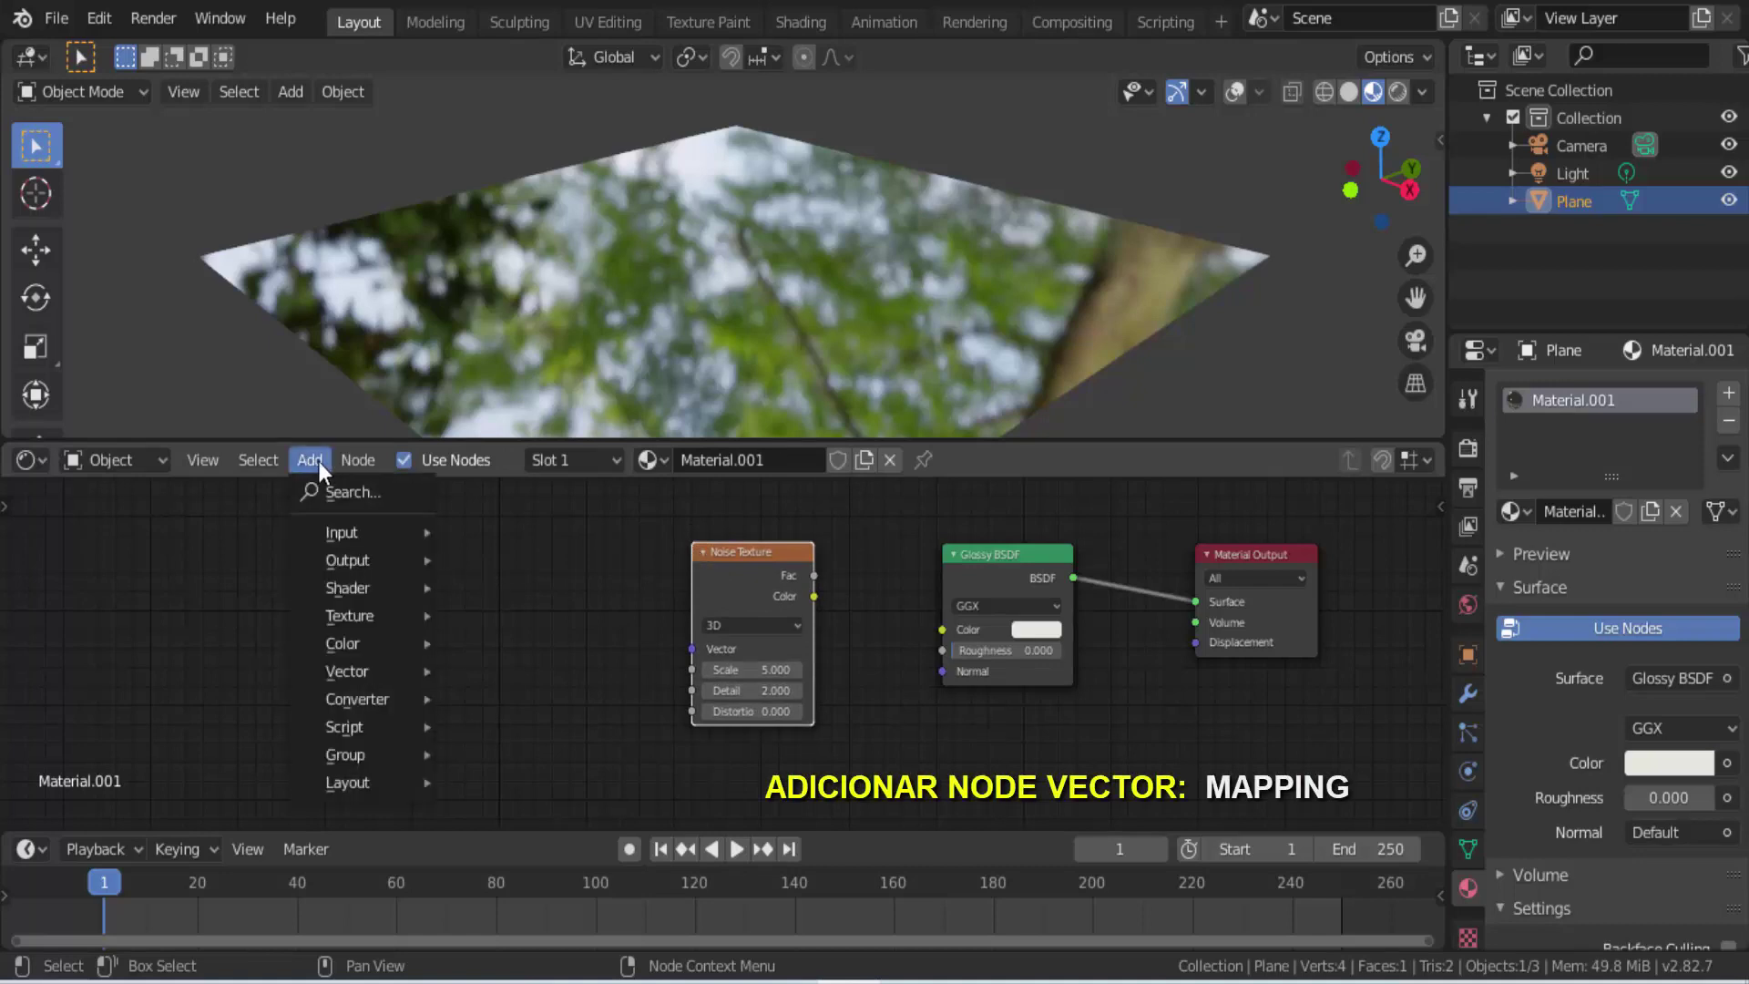
{"action": "mouse_move", "coordinate": [385, 671]}
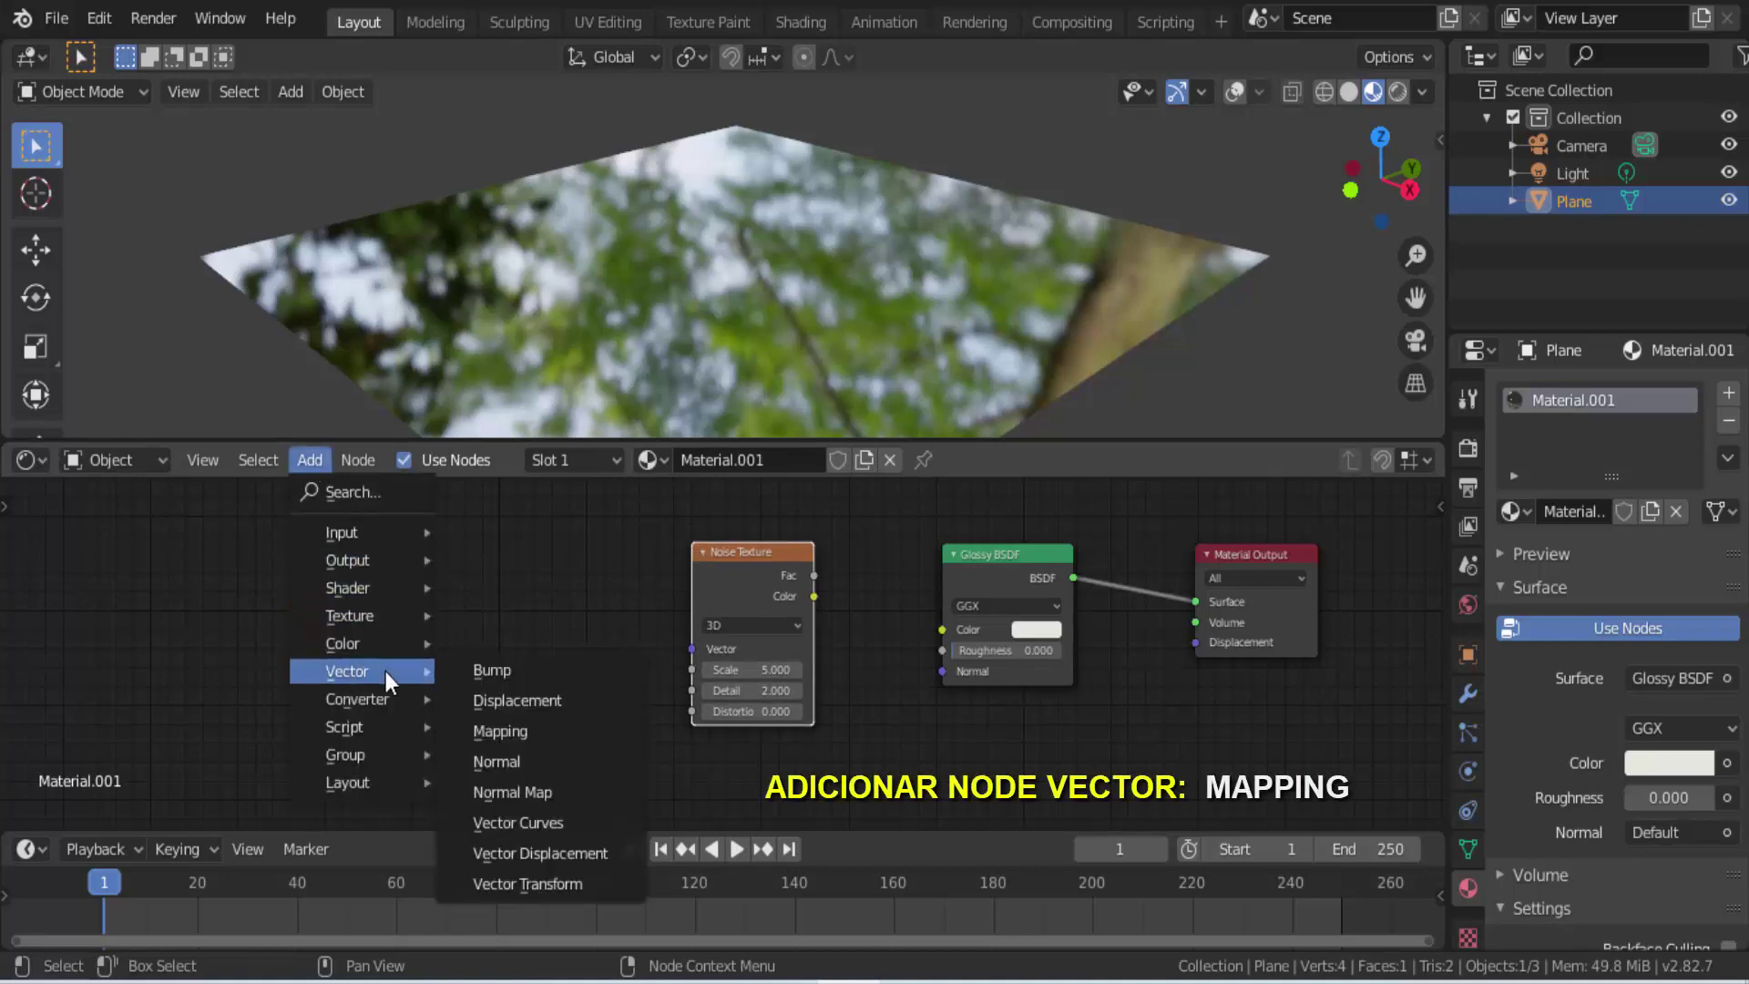
{"action": "left_click", "coordinate": [484, 730]}
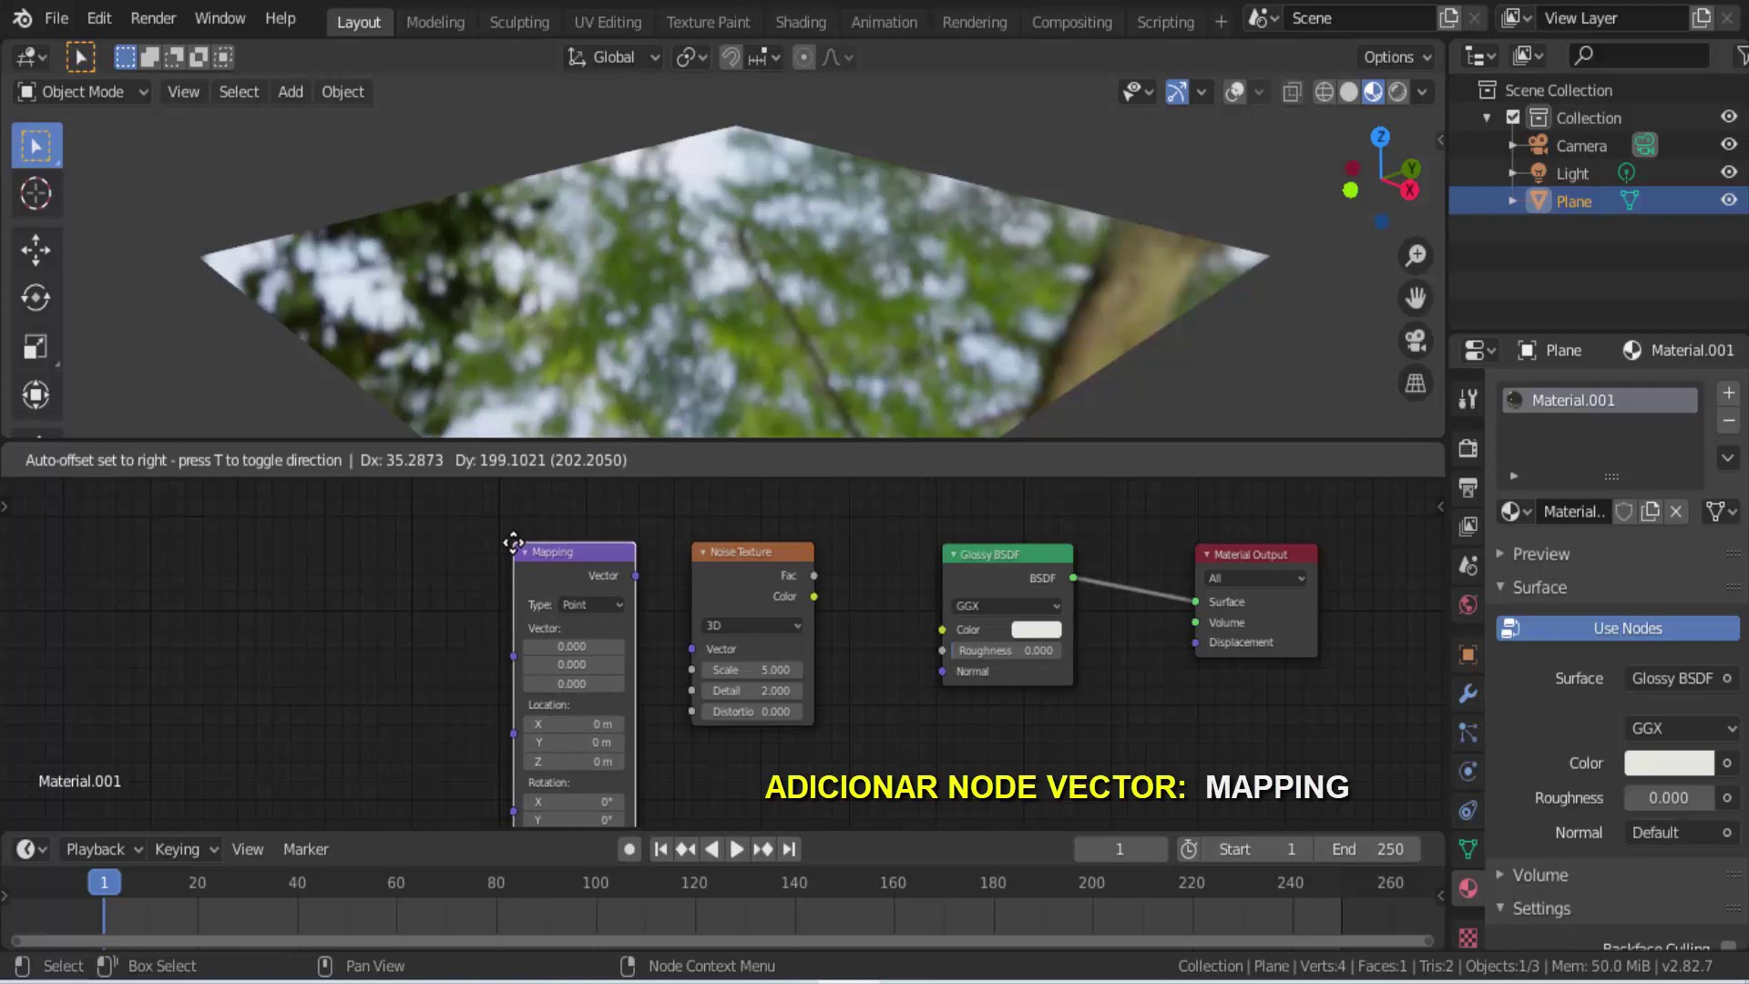
{"action": "left_click", "coordinate": [513, 543]}
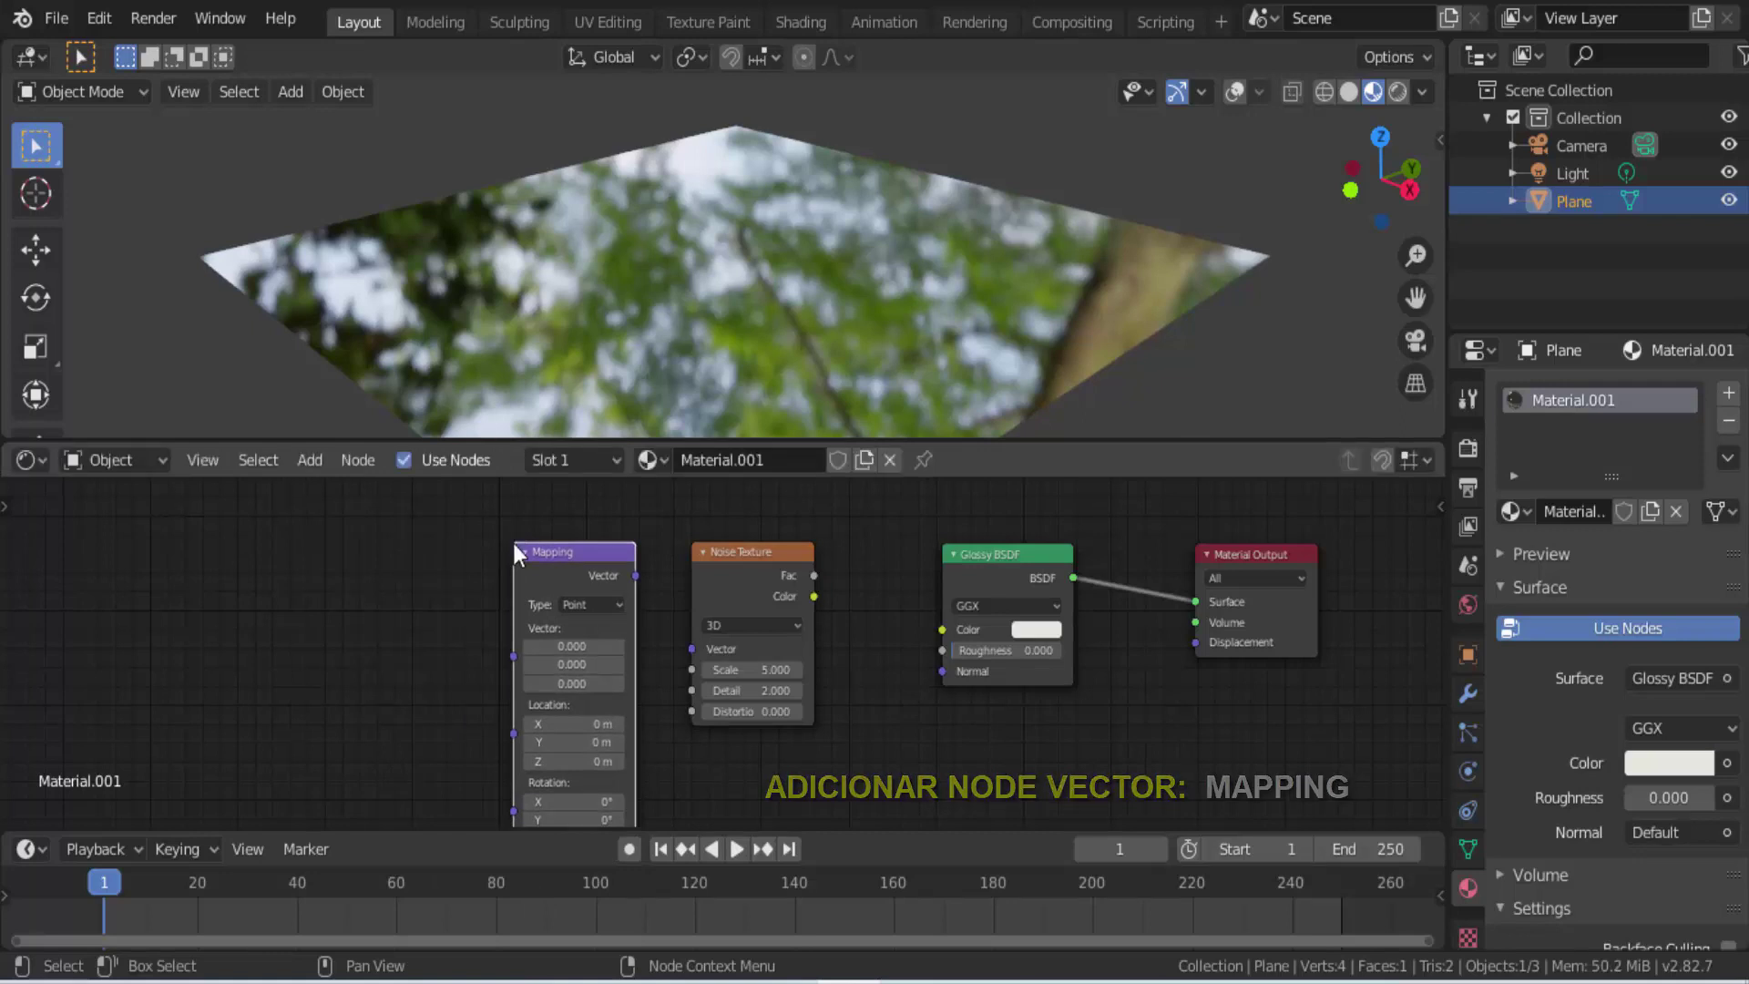
Step: Add a UV Map input node and place it in front of the Mapping node
{"action": "left_click", "coordinate": [318, 457]}
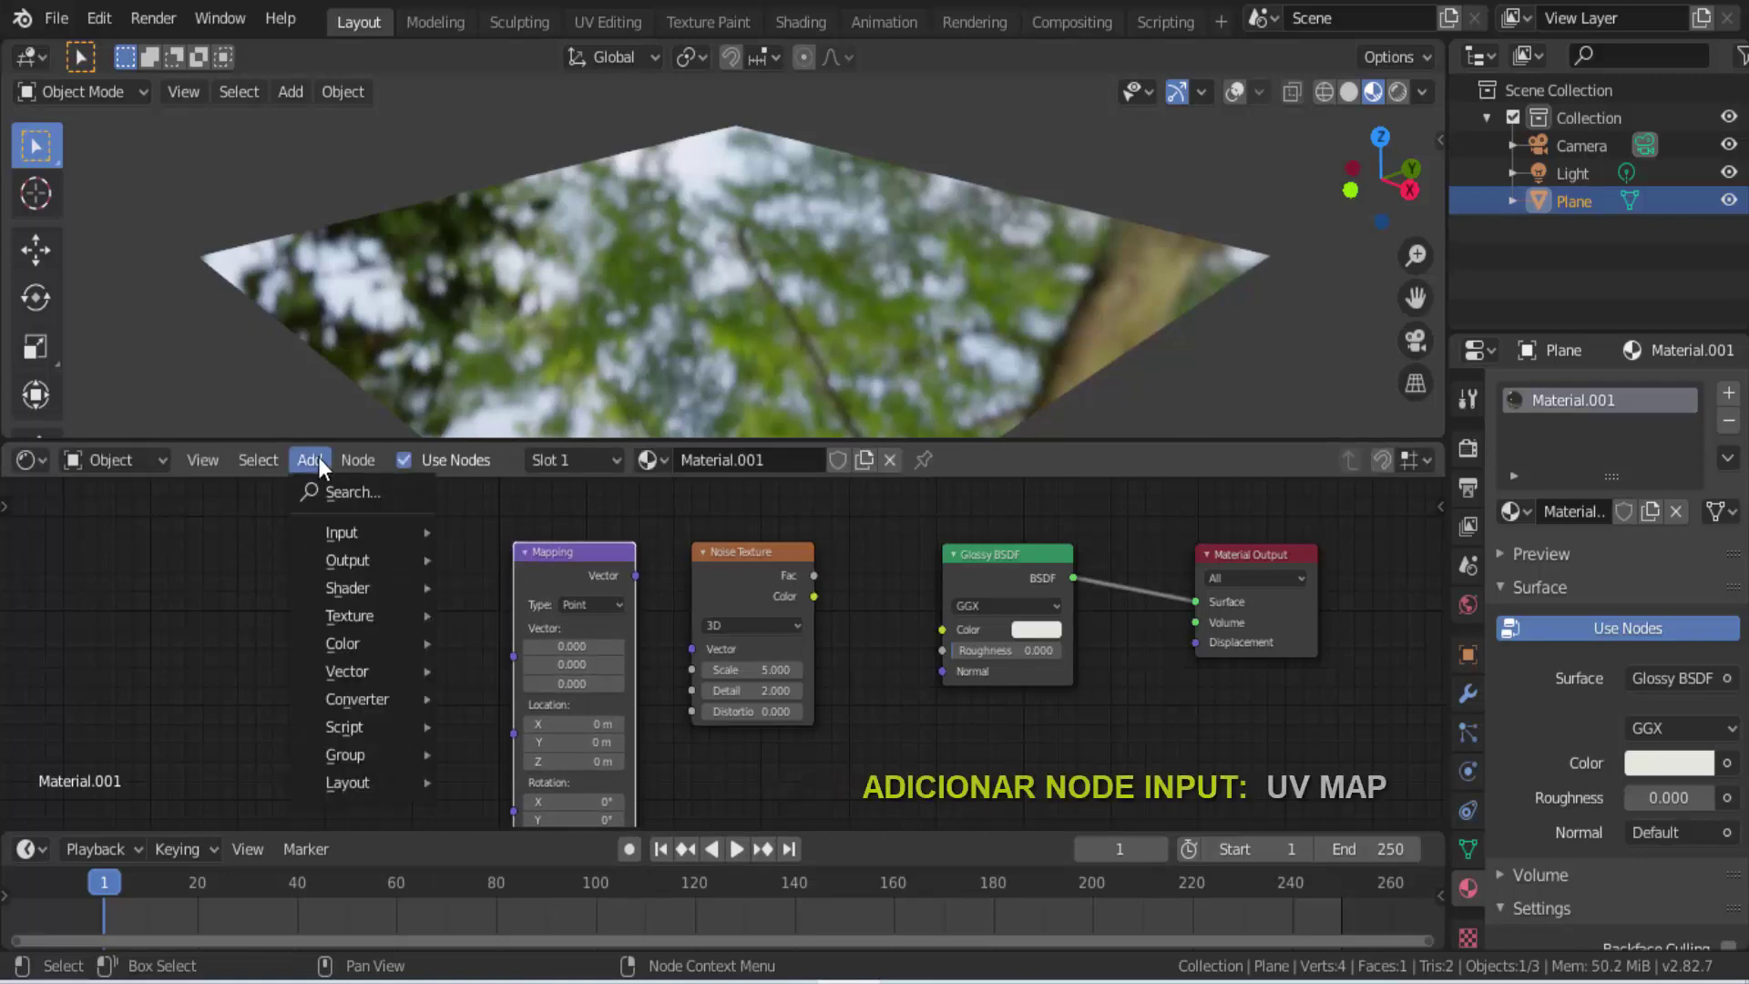
{"action": "mouse_move", "coordinate": [342, 532]}
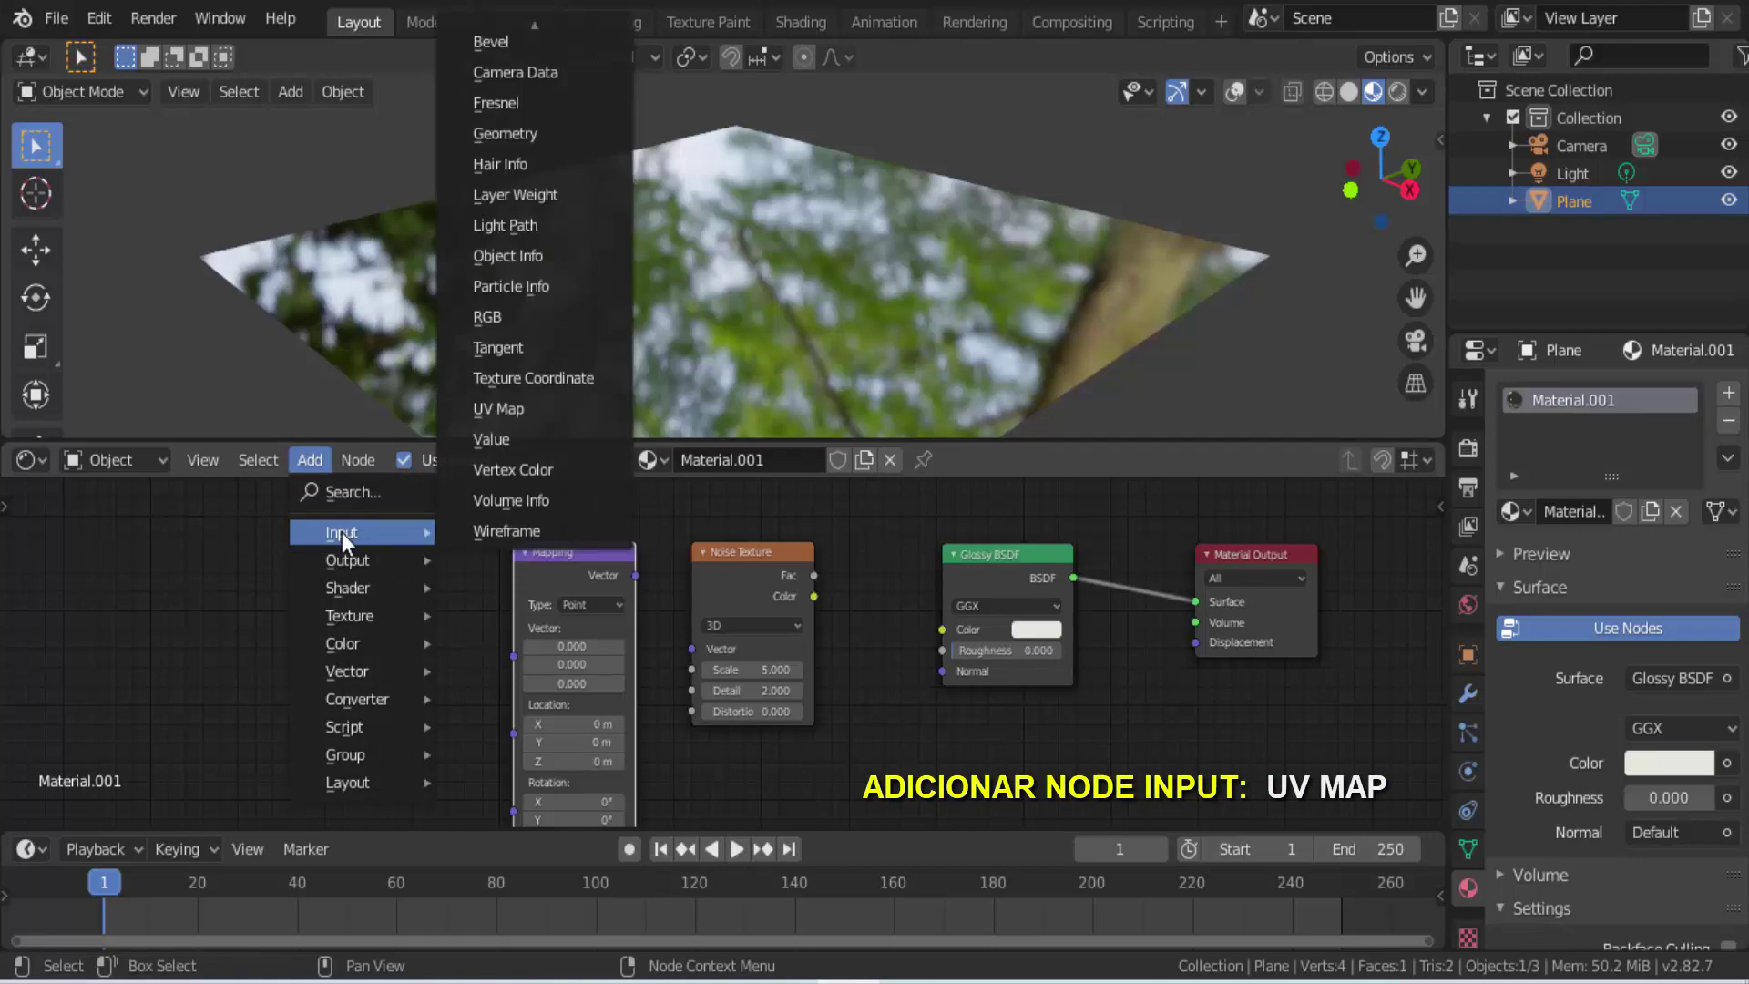
{"action": "left_click", "coordinate": [523, 408]}
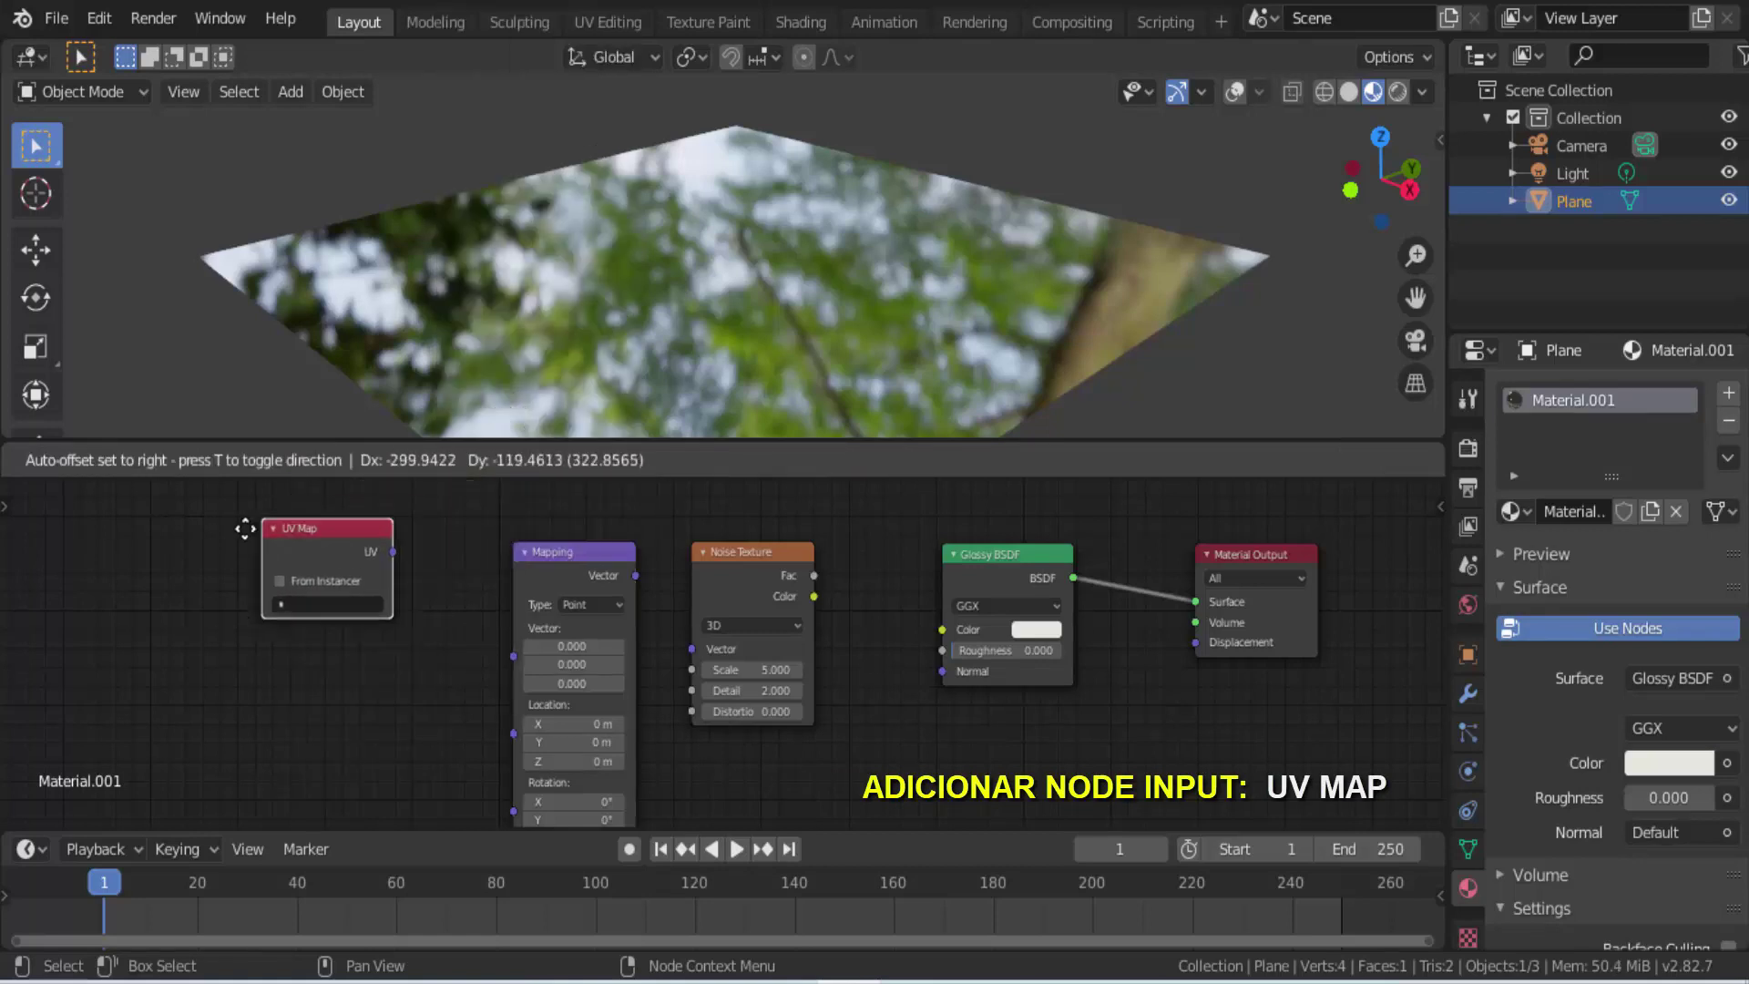
{"action": "left_click", "coordinate": [195, 539]}
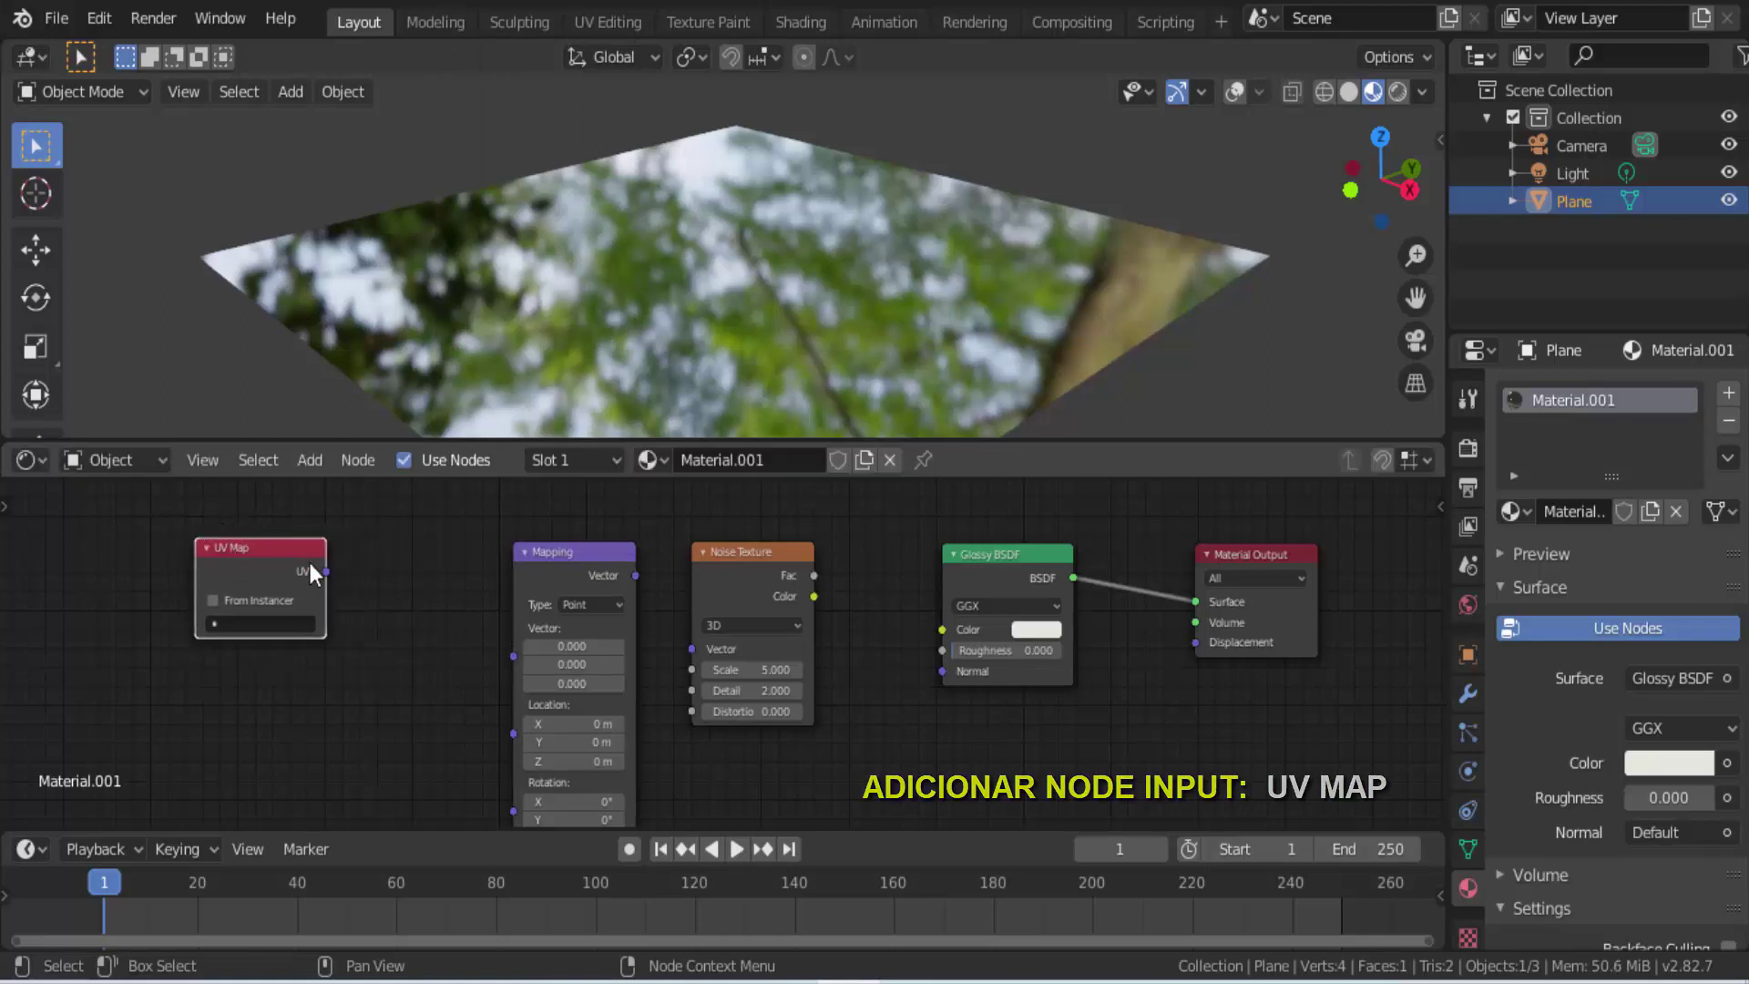
Step: Move the Mapping and Noise Texture nodes closer to UV Map and place a new Bump node between Noise Texture and Glossy BSDF
{"action": "left_click_drag", "start_coordinate": [549, 556], "coordinate": [425, 551]}
{"action": "left_click_drag", "start_coordinate": [749, 554], "coordinate": [644, 546]}
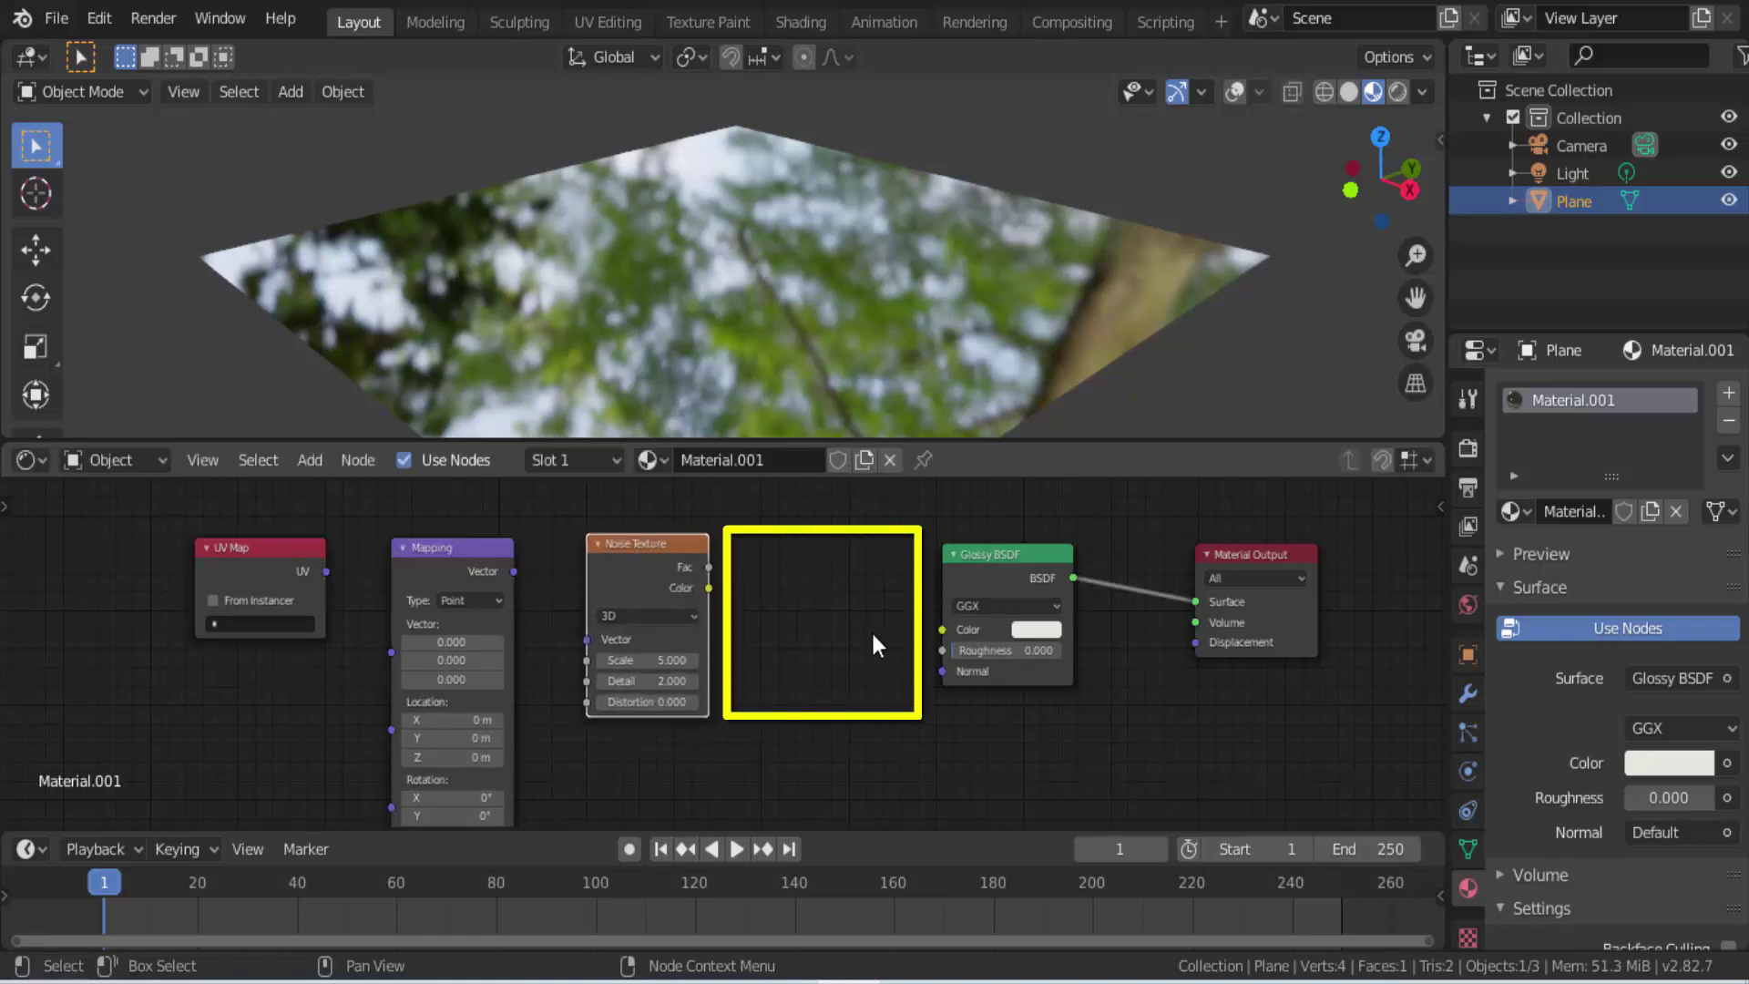
{"action": "left_click", "coordinate": [309, 460]}
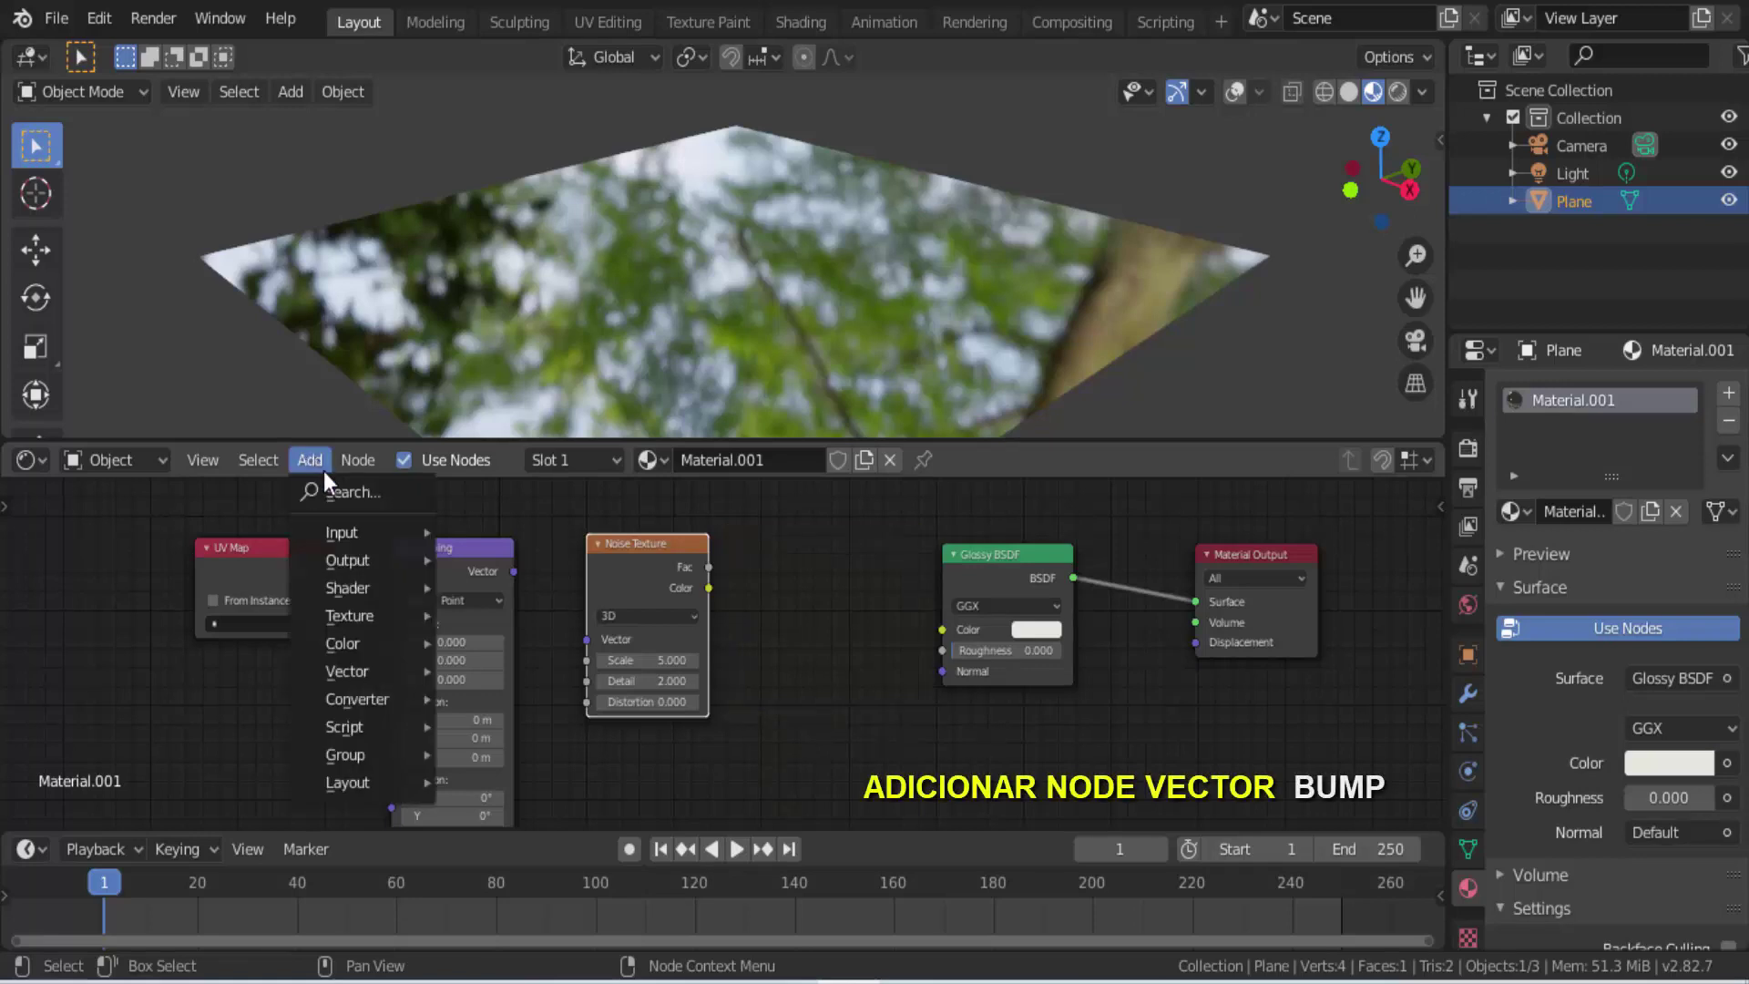
{"action": "mouse_move", "coordinate": [353, 682]}
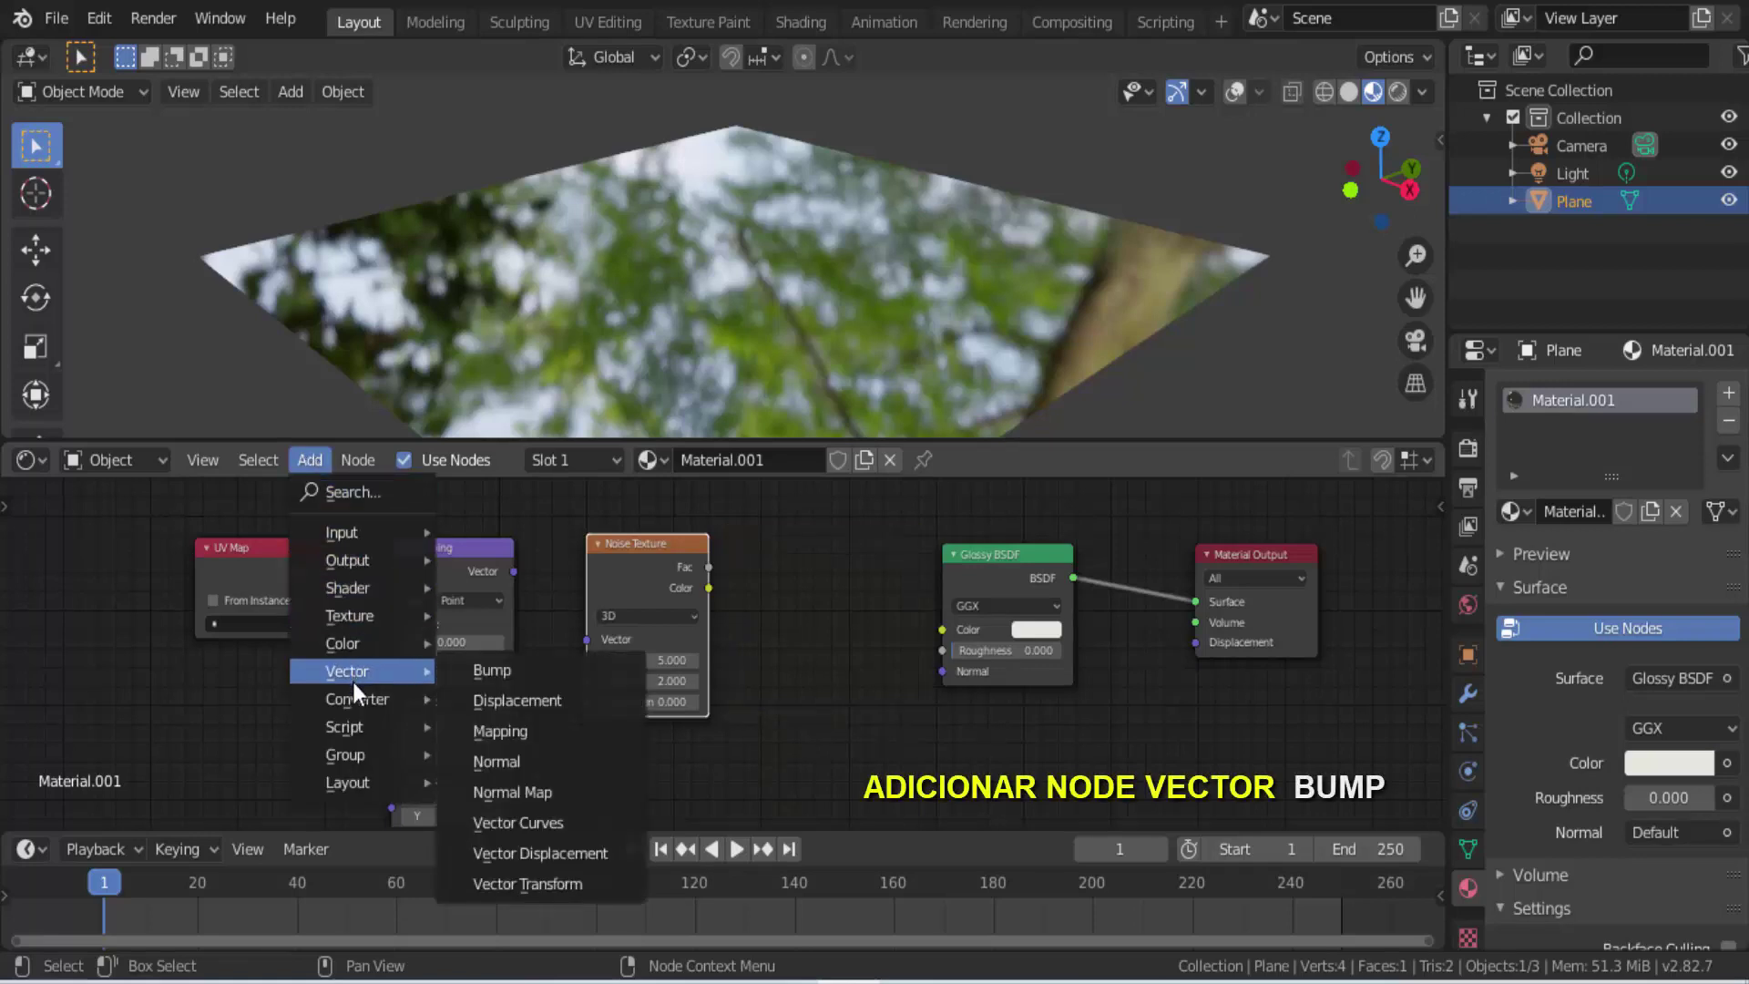
{"action": "left_click", "coordinate": [507, 674]}
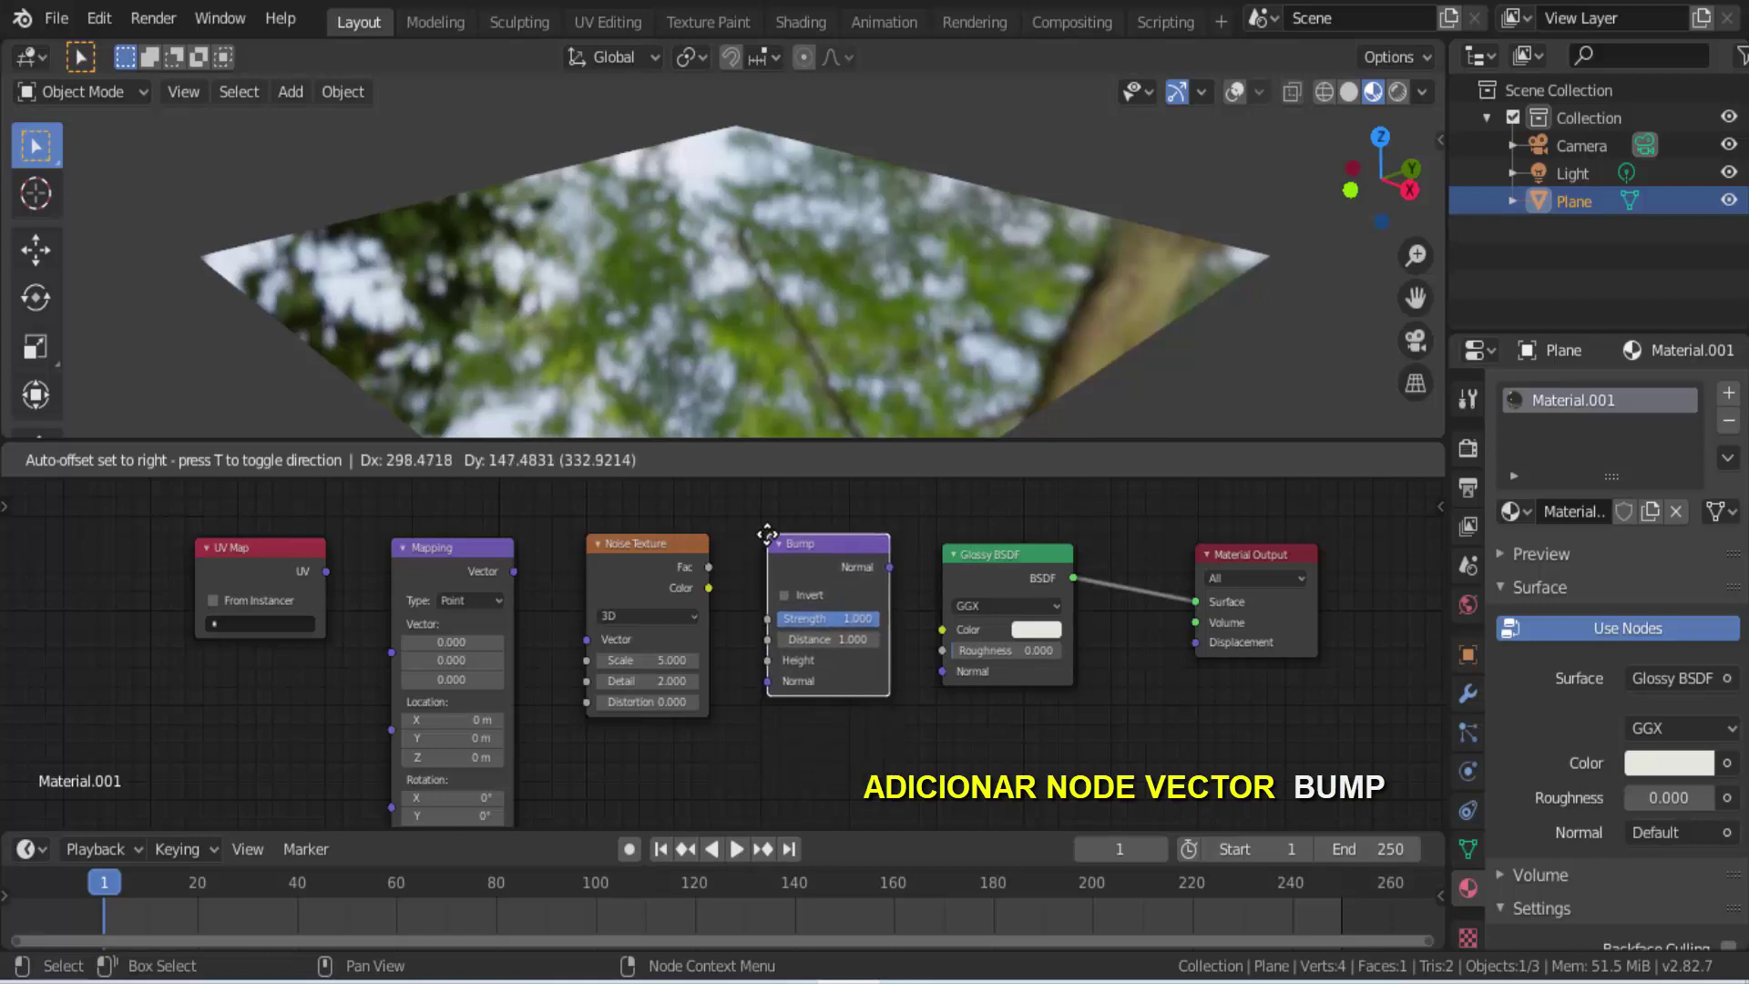
{"action": "left_click", "coordinate": [767, 533]}
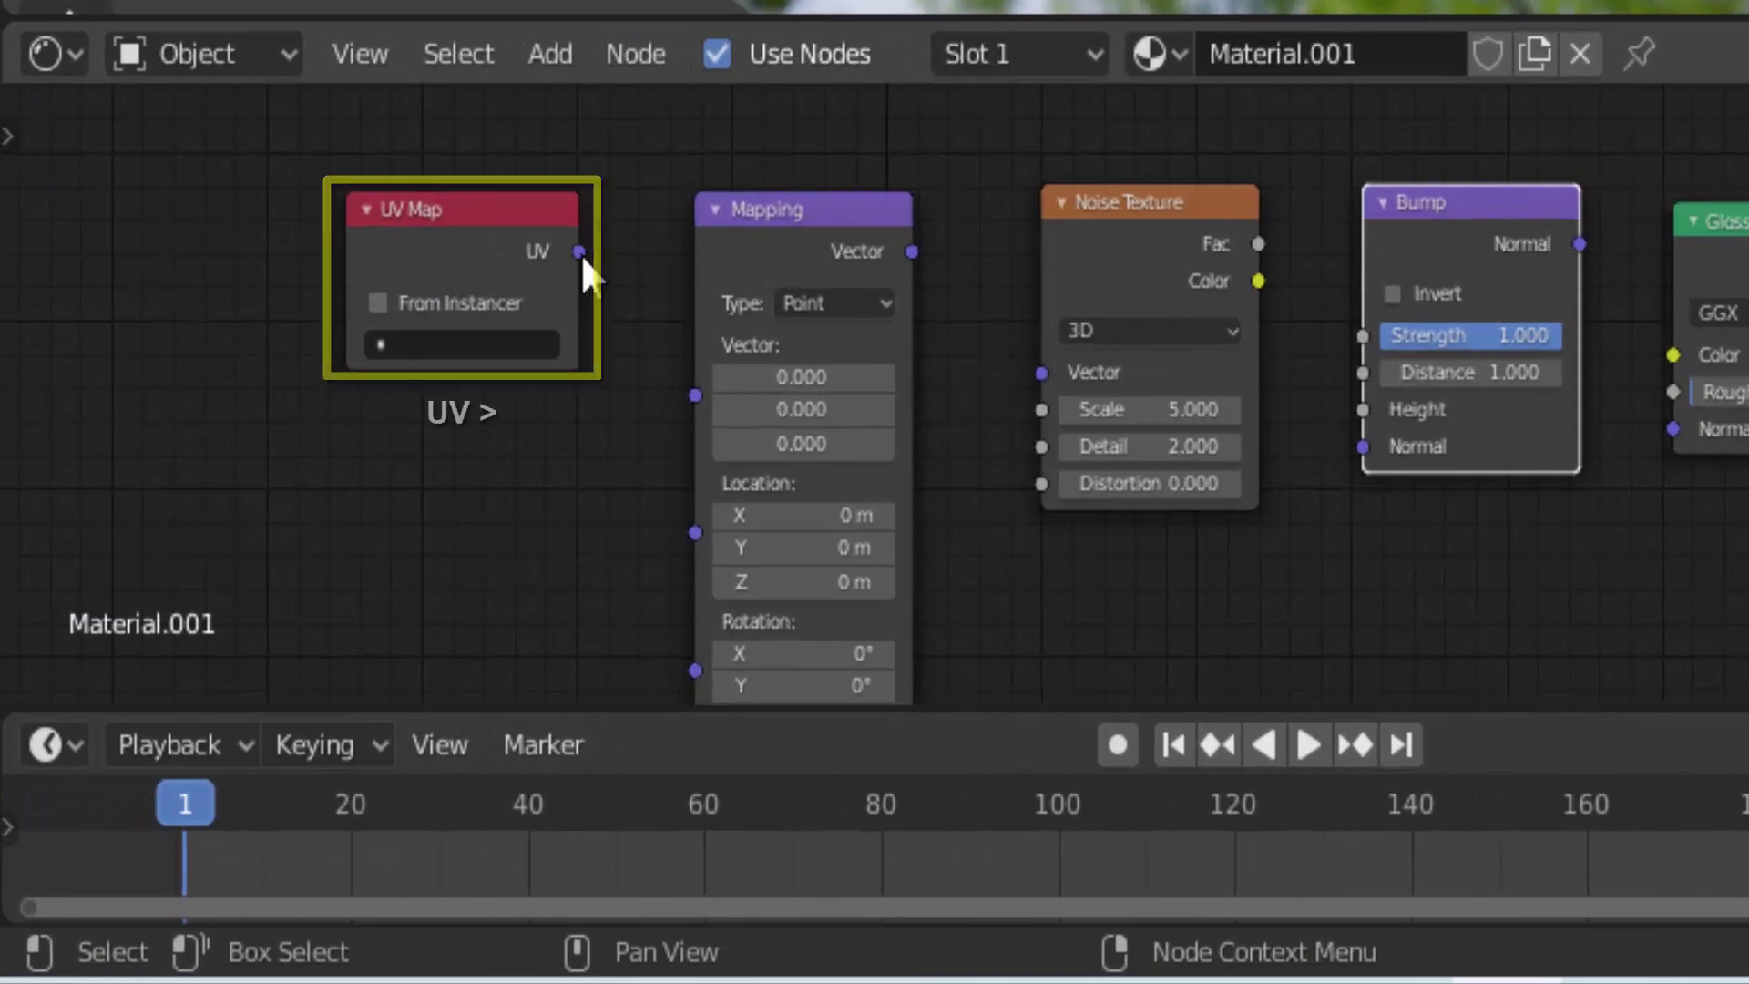
Step: Link UV Map's UV to Mapping's Vector, Mapping to Noise Texture's Vector, Noise Color to Bump's Height, and Bump's Normal to Glossy BSDF's Normal
{"action": "left_click_drag", "start_coordinate": [582, 256], "coordinate": [689, 405]}
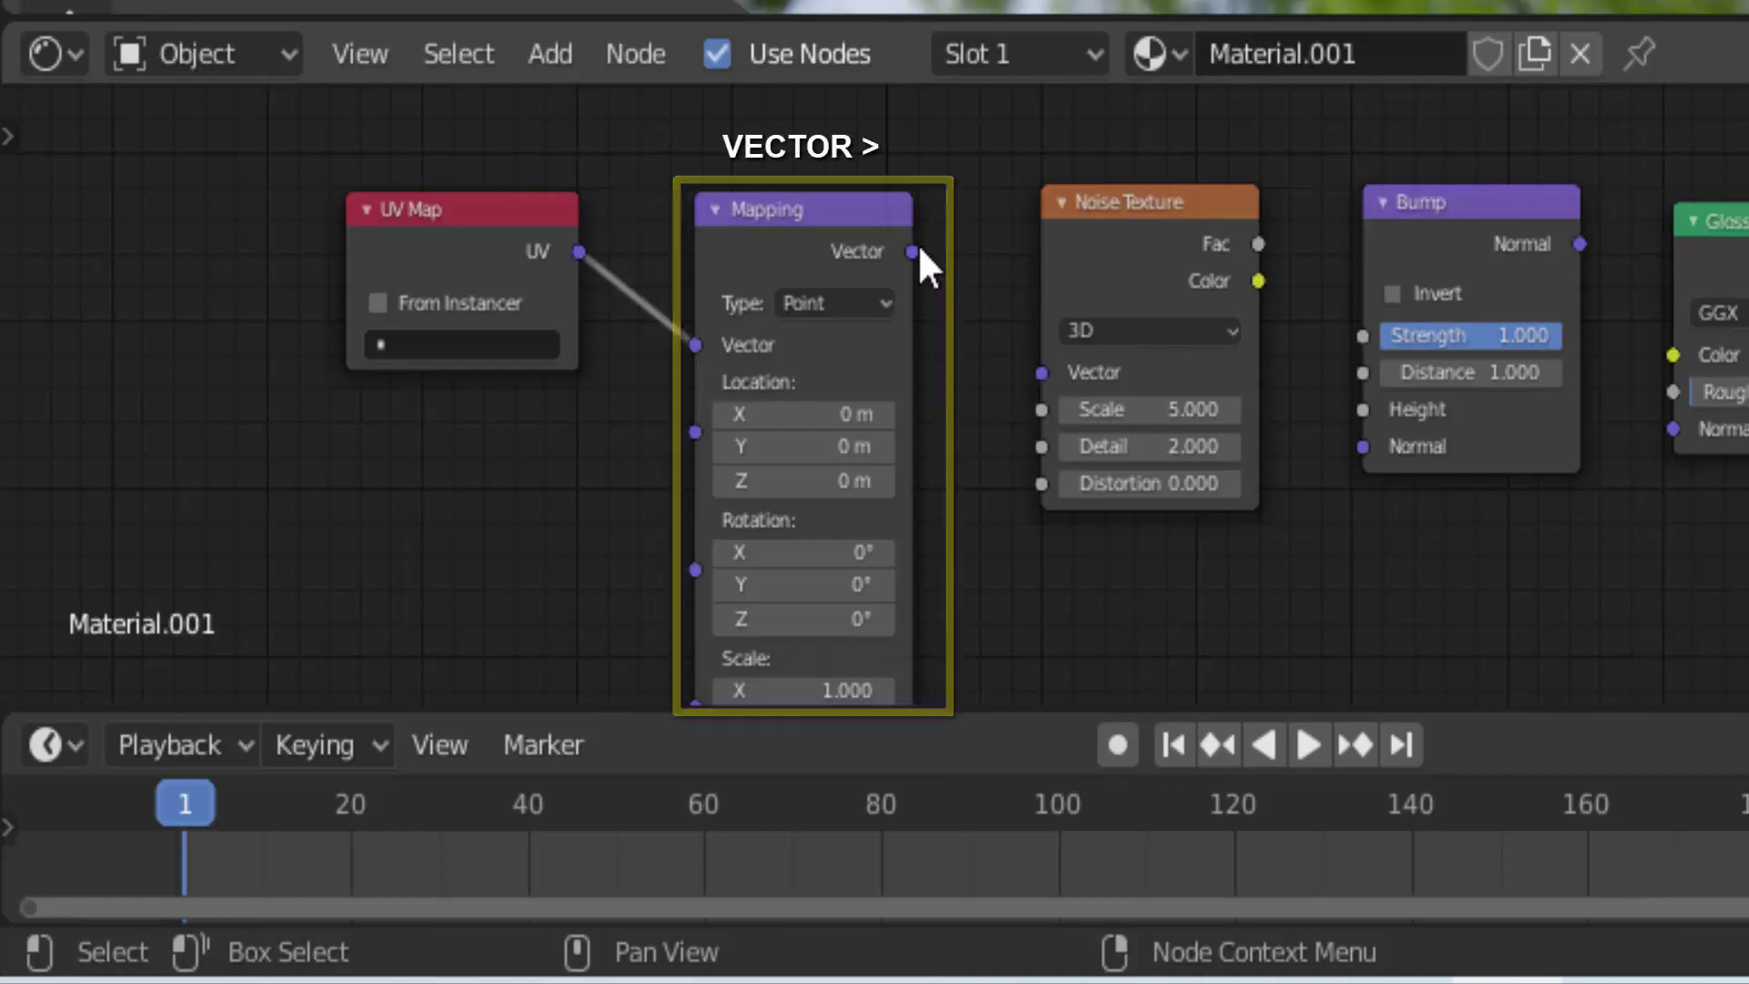
{"action": "mouse_move", "coordinate": [915, 246]}
{"action": "left_mouse_down"}
{"action": "mouse_move", "coordinate": [959, 324]}
{"action": "mouse_move", "coordinate": [1037, 381]}
{"action": "left_mouse_up"}
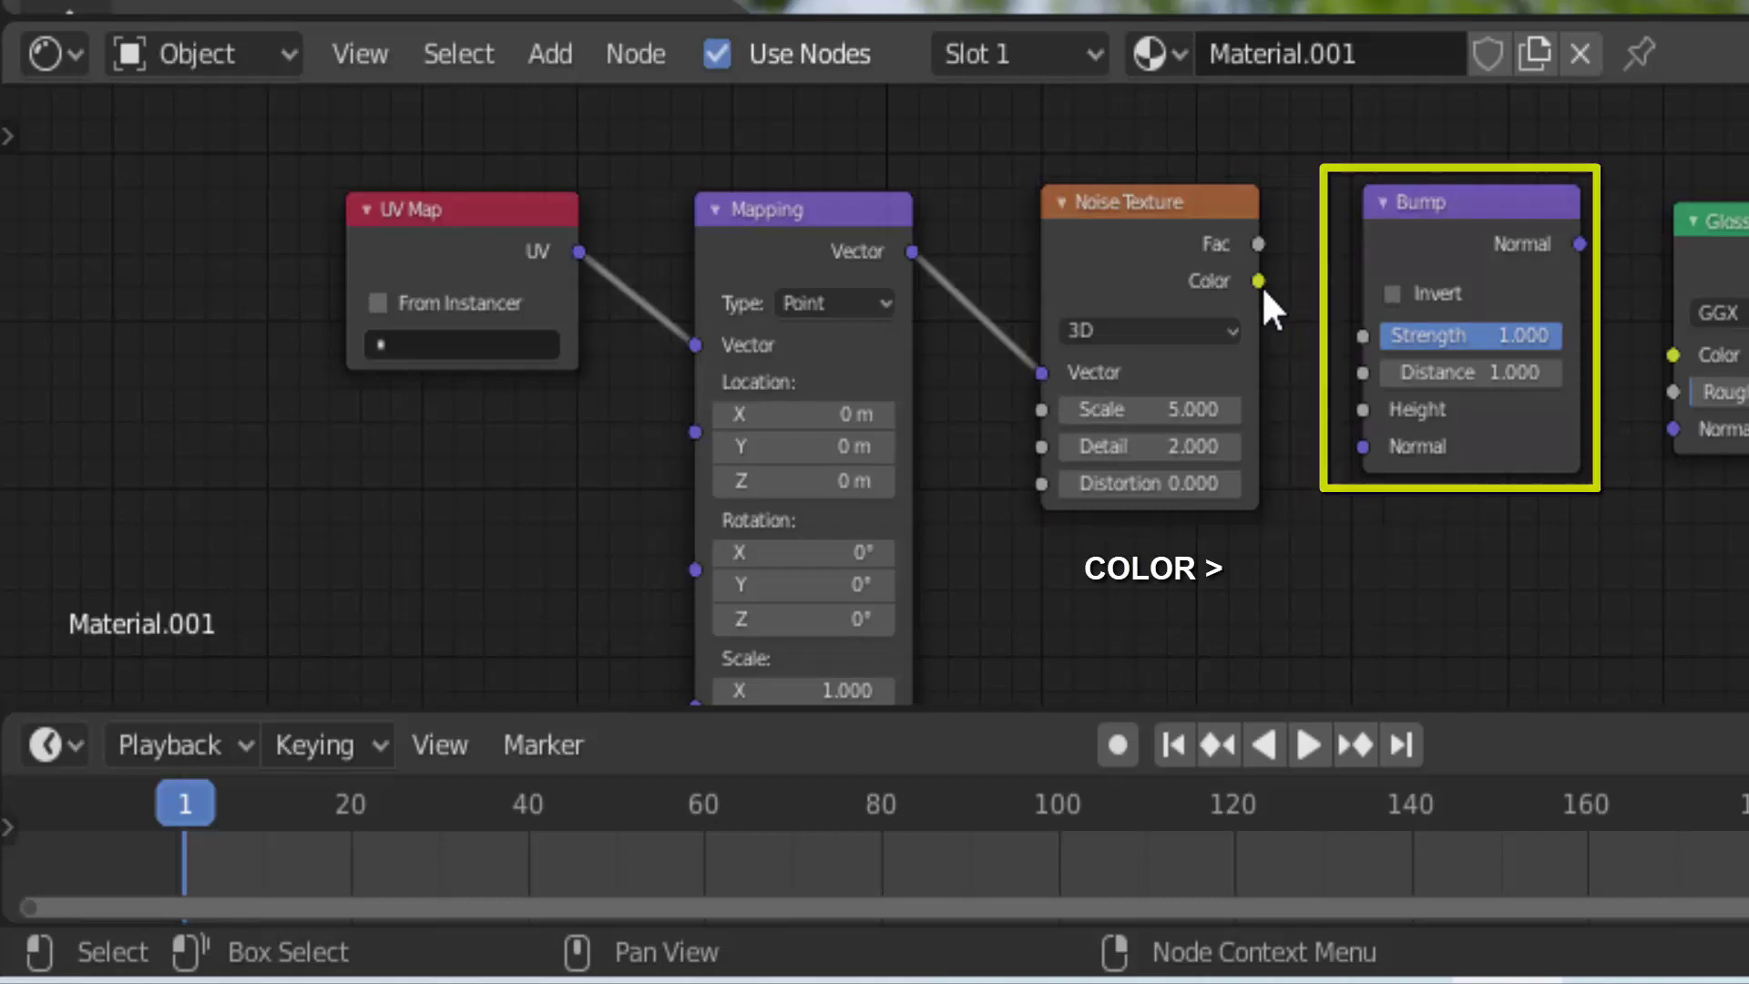
{"action": "left_click_drag", "start_coordinate": [1260, 282], "coordinate": [1363, 418]}
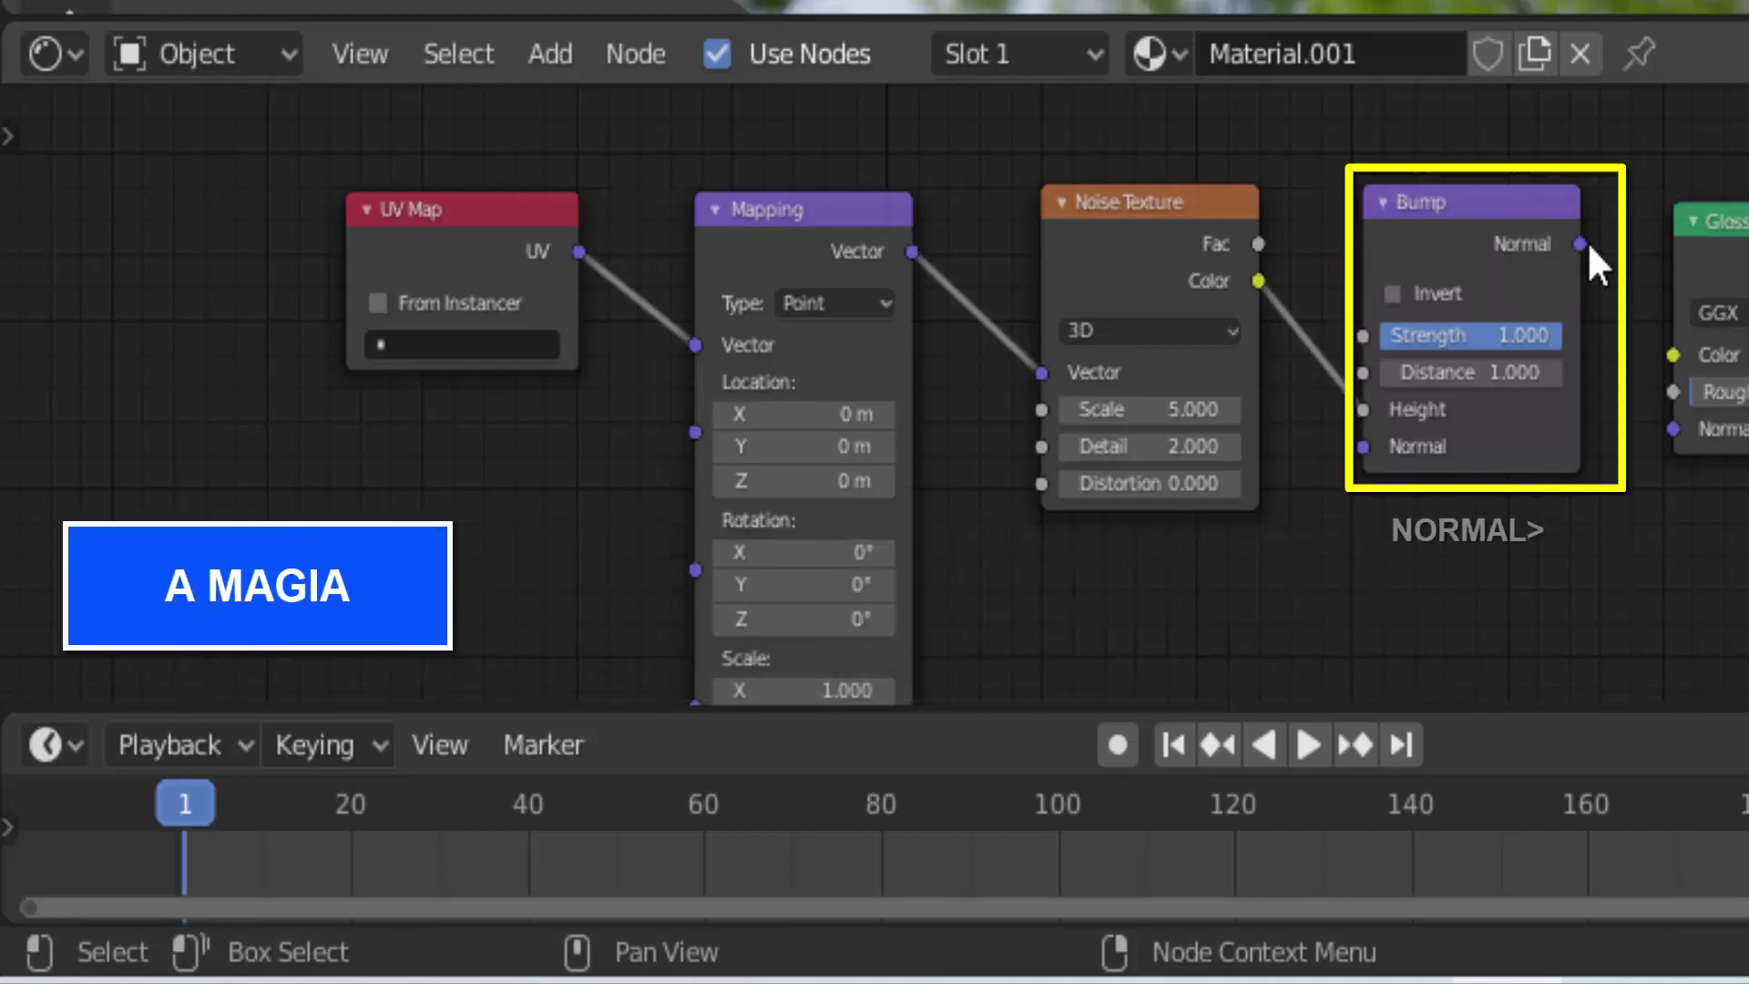
{"action": "left_click_drag", "start_coordinate": [1581, 243], "coordinate": [1674, 446]}
{"action": "left_click_drag", "start_coordinate": [1449, 448], "coordinate": [1448, 447]}
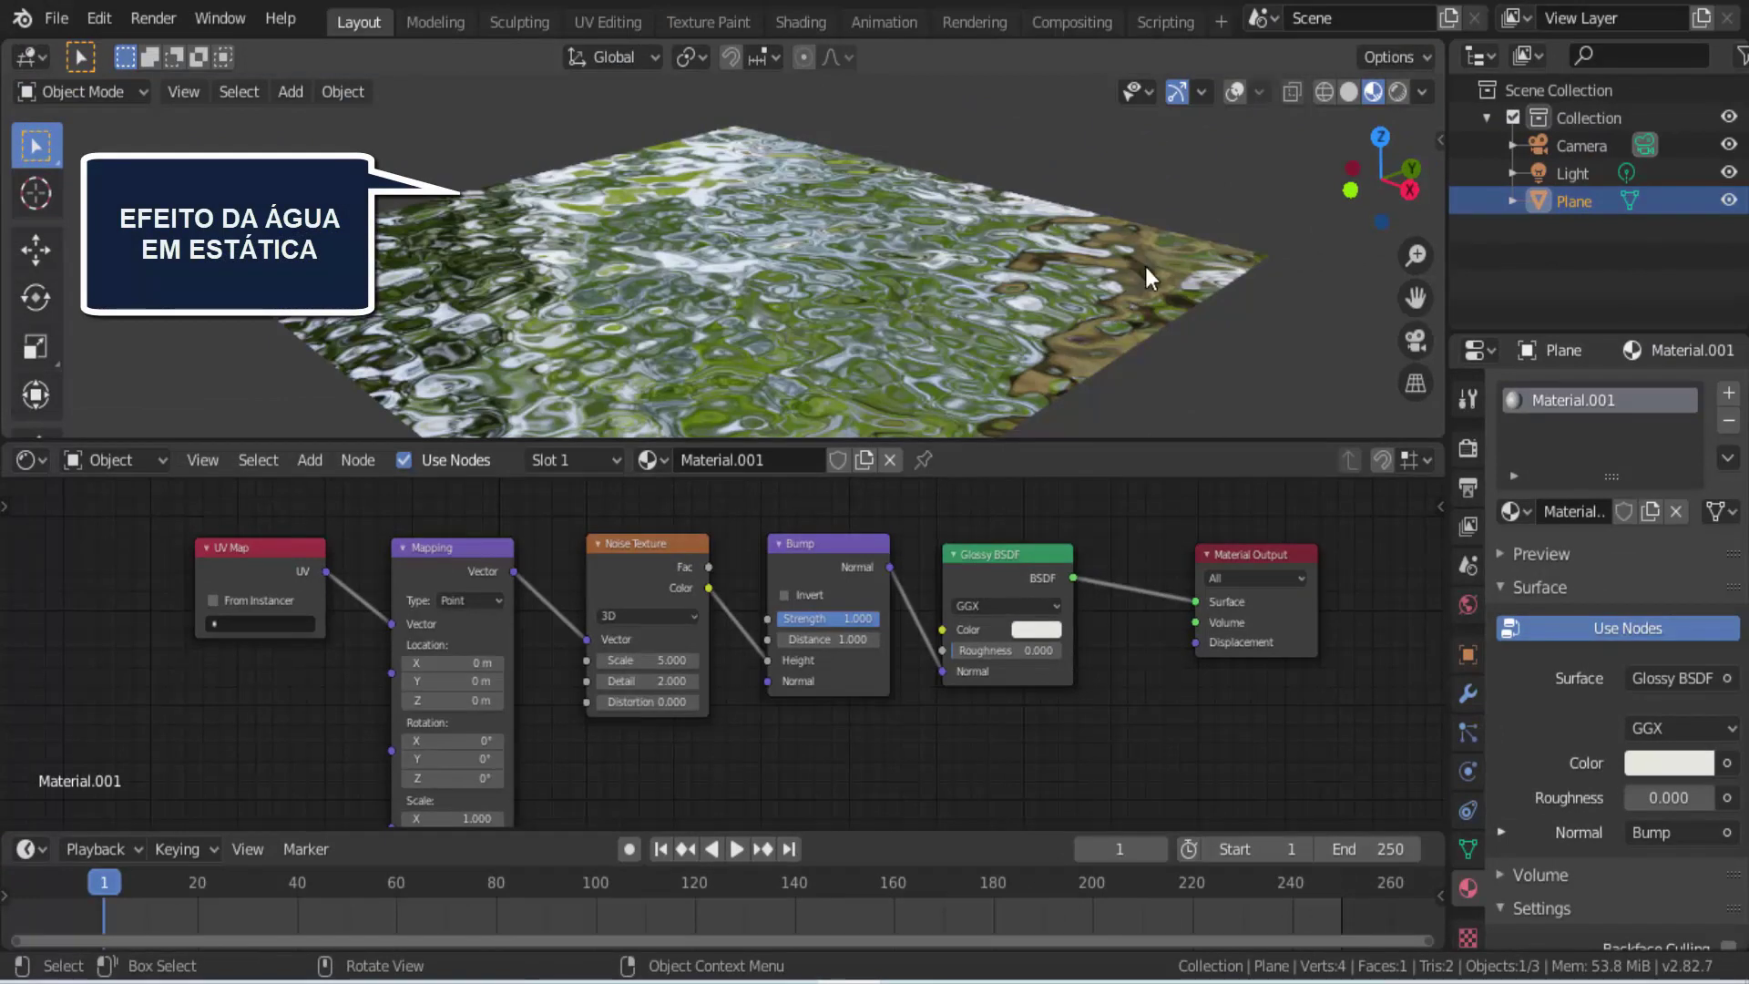
{"action": "left_click_drag", "start_coordinate": [1371, 183], "coordinate": [1028, 294]}
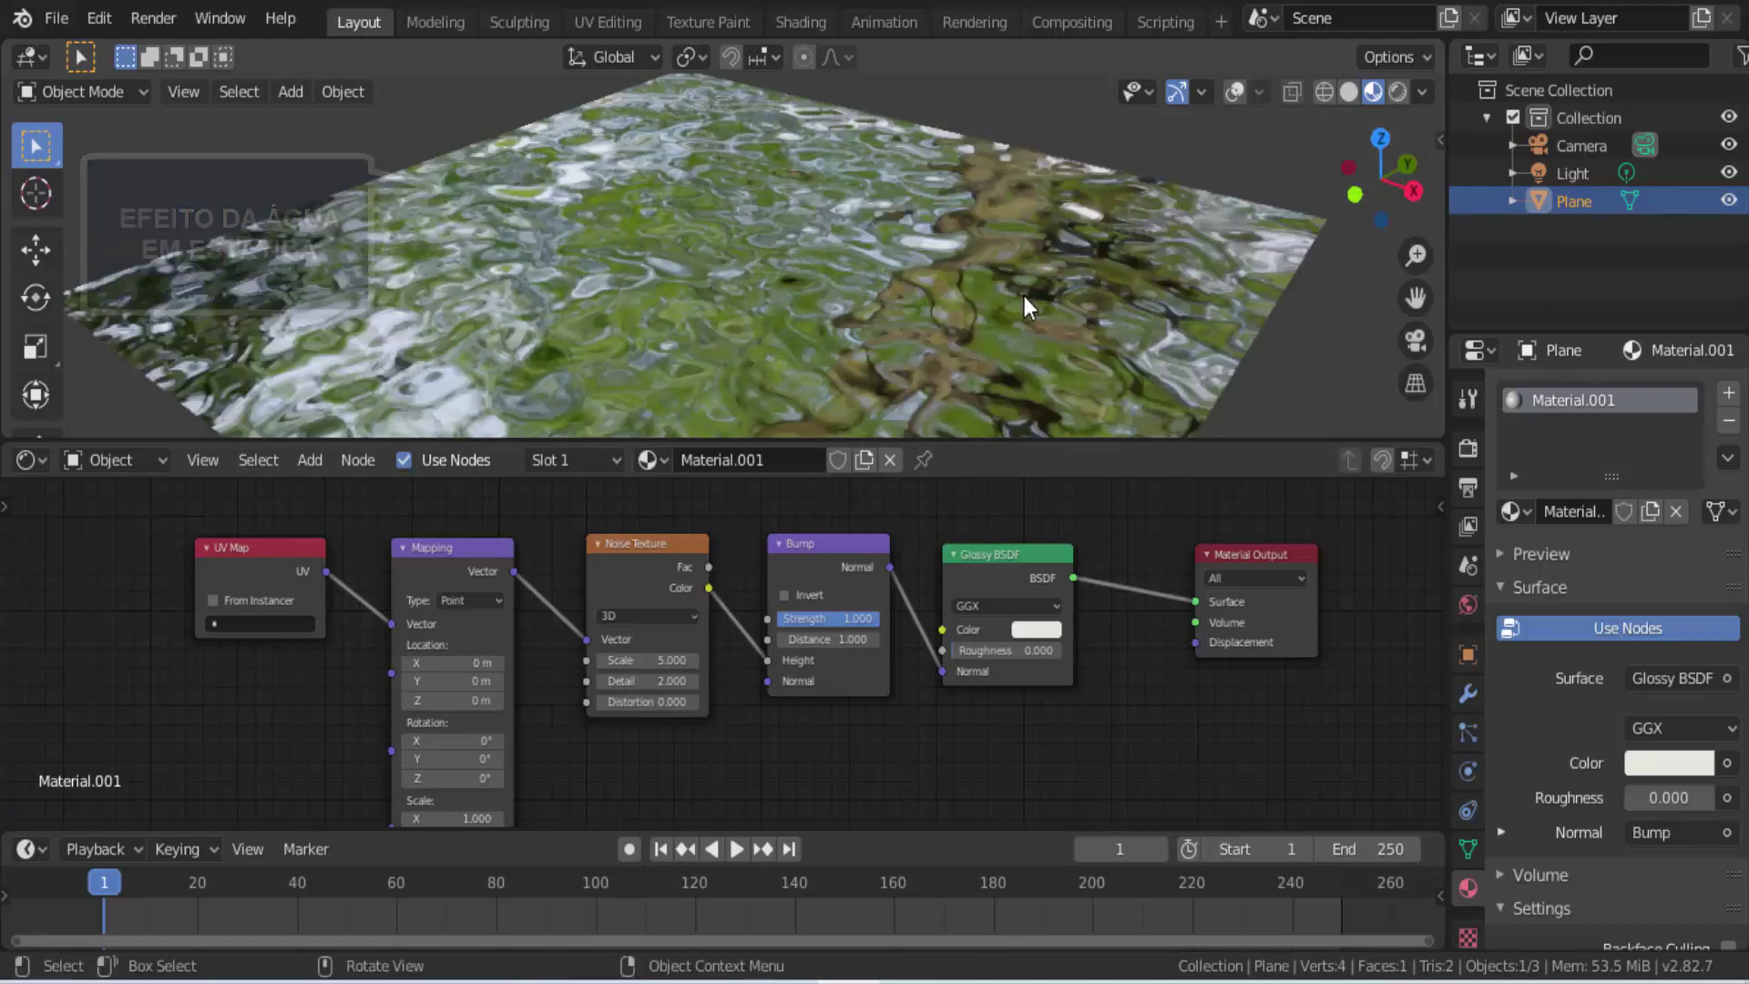
{"action": "scroll", "coordinate": [1024, 297], "scroll_direction": "up", "scroll_amount": 4}
{"action": "scroll", "coordinate": [1024, 297], "scroll_direction": "up", "scroll_amount": 2}
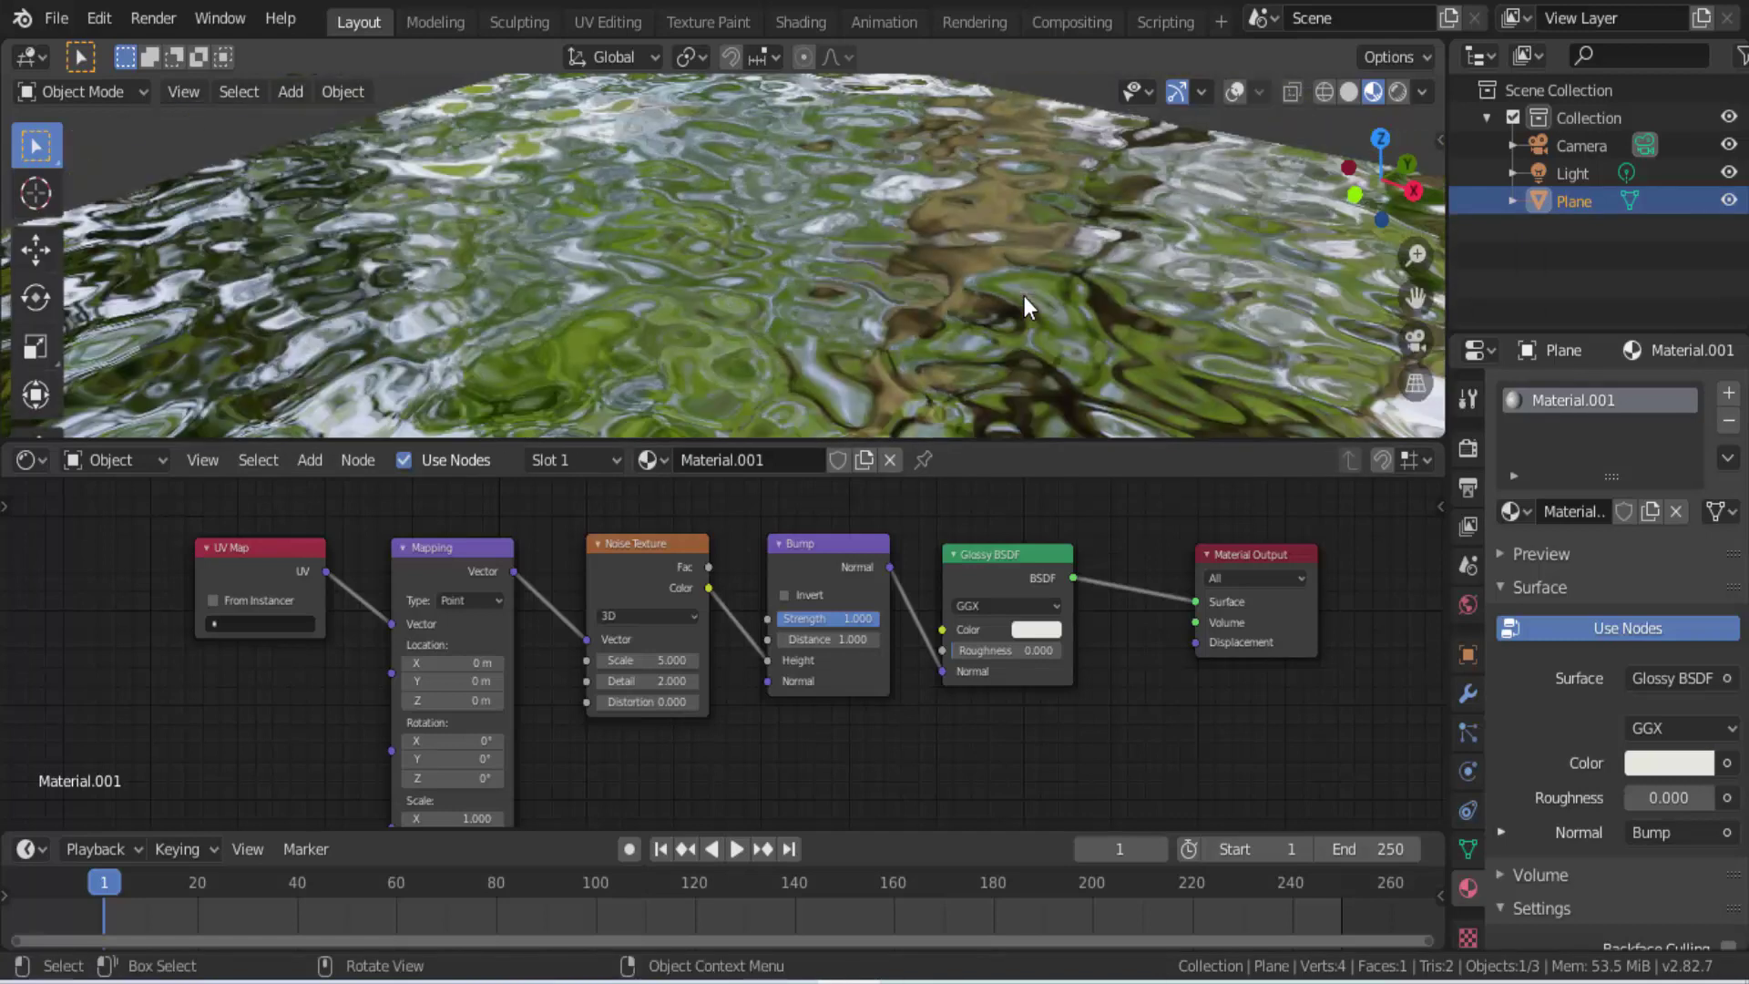
{"action": "scroll", "coordinate": [1024, 297], "scroll_direction": "down", "scroll_amount": 5}
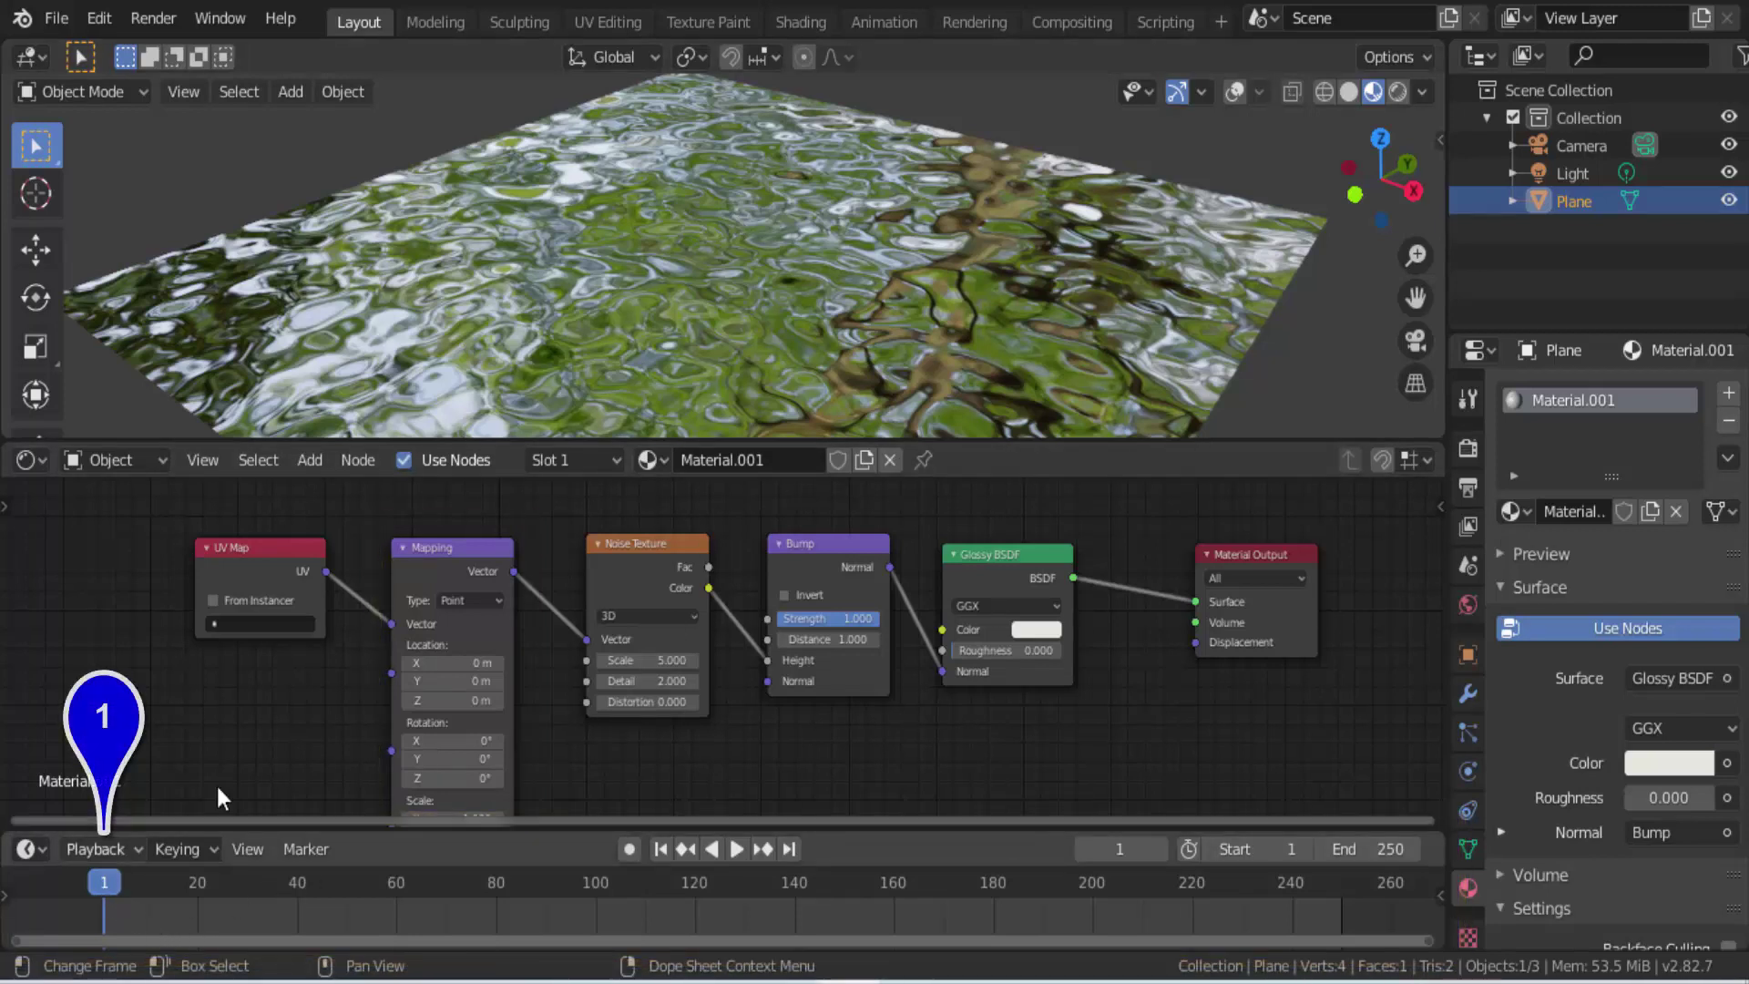
Step: Insert keyframes on the Mapping node's Location at frame 1 with X at 0 m
{"action": "scroll", "coordinate": [348, 698], "scroll_direction": "up", "scroll_amount": 4}
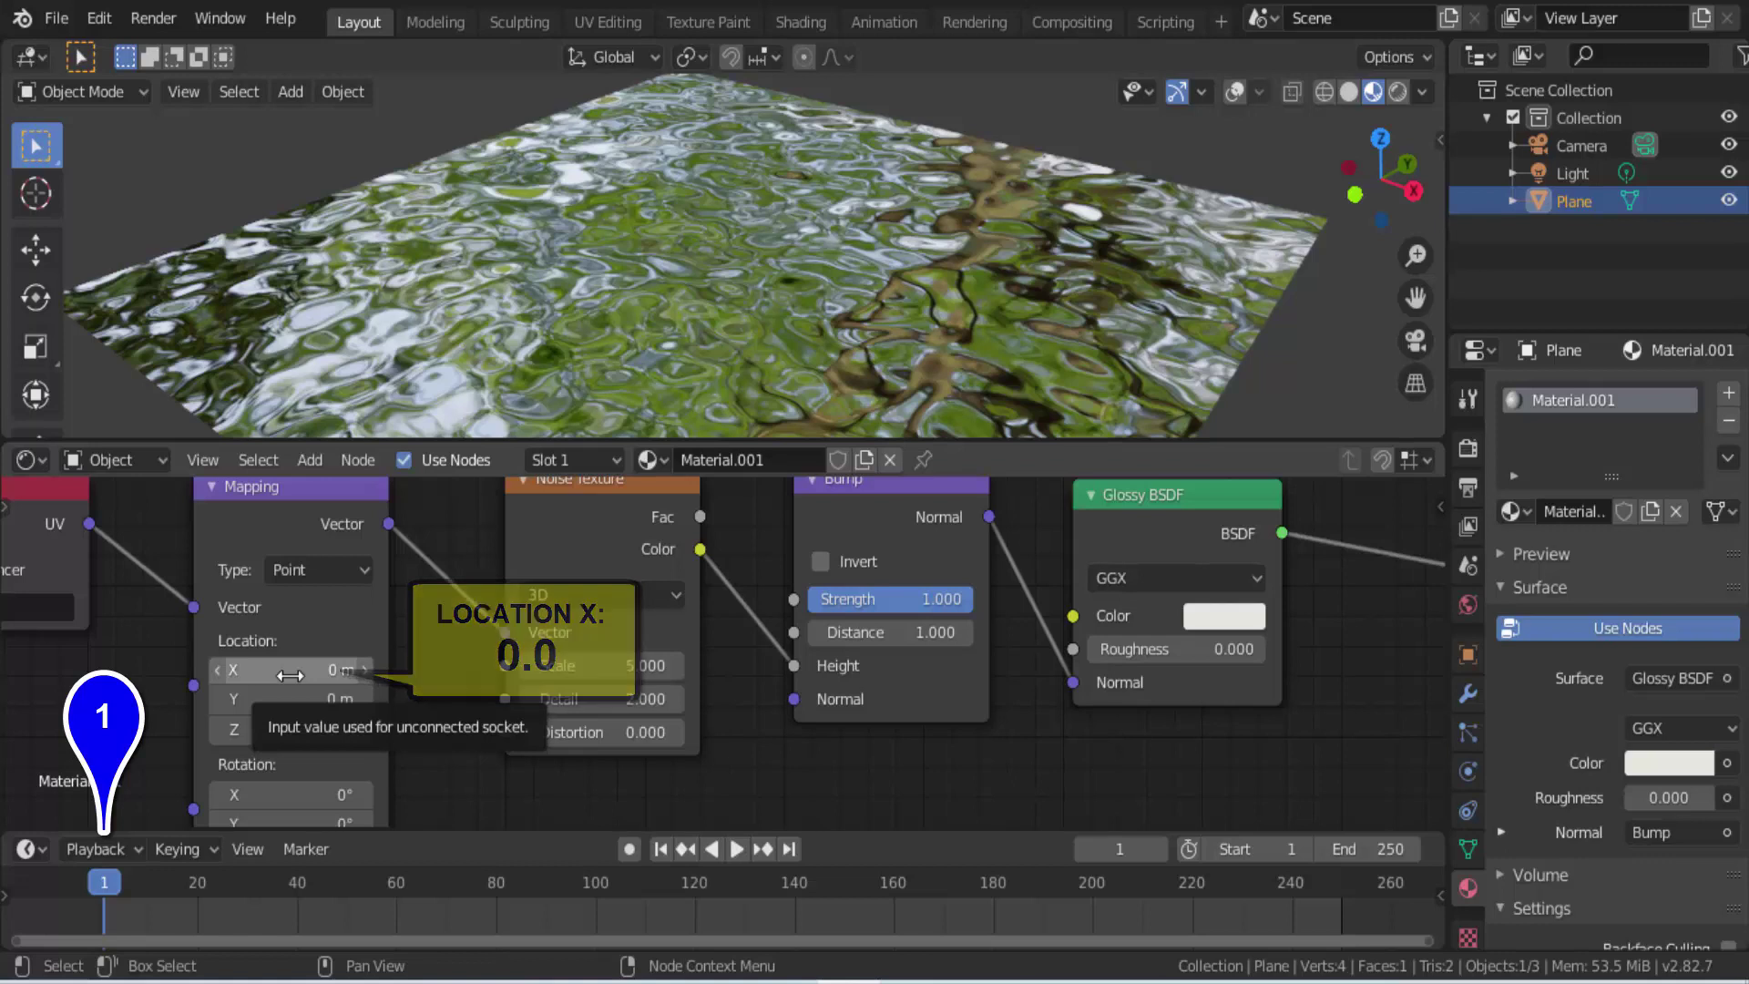
{"action": "right_click", "coordinate": [290, 675]}
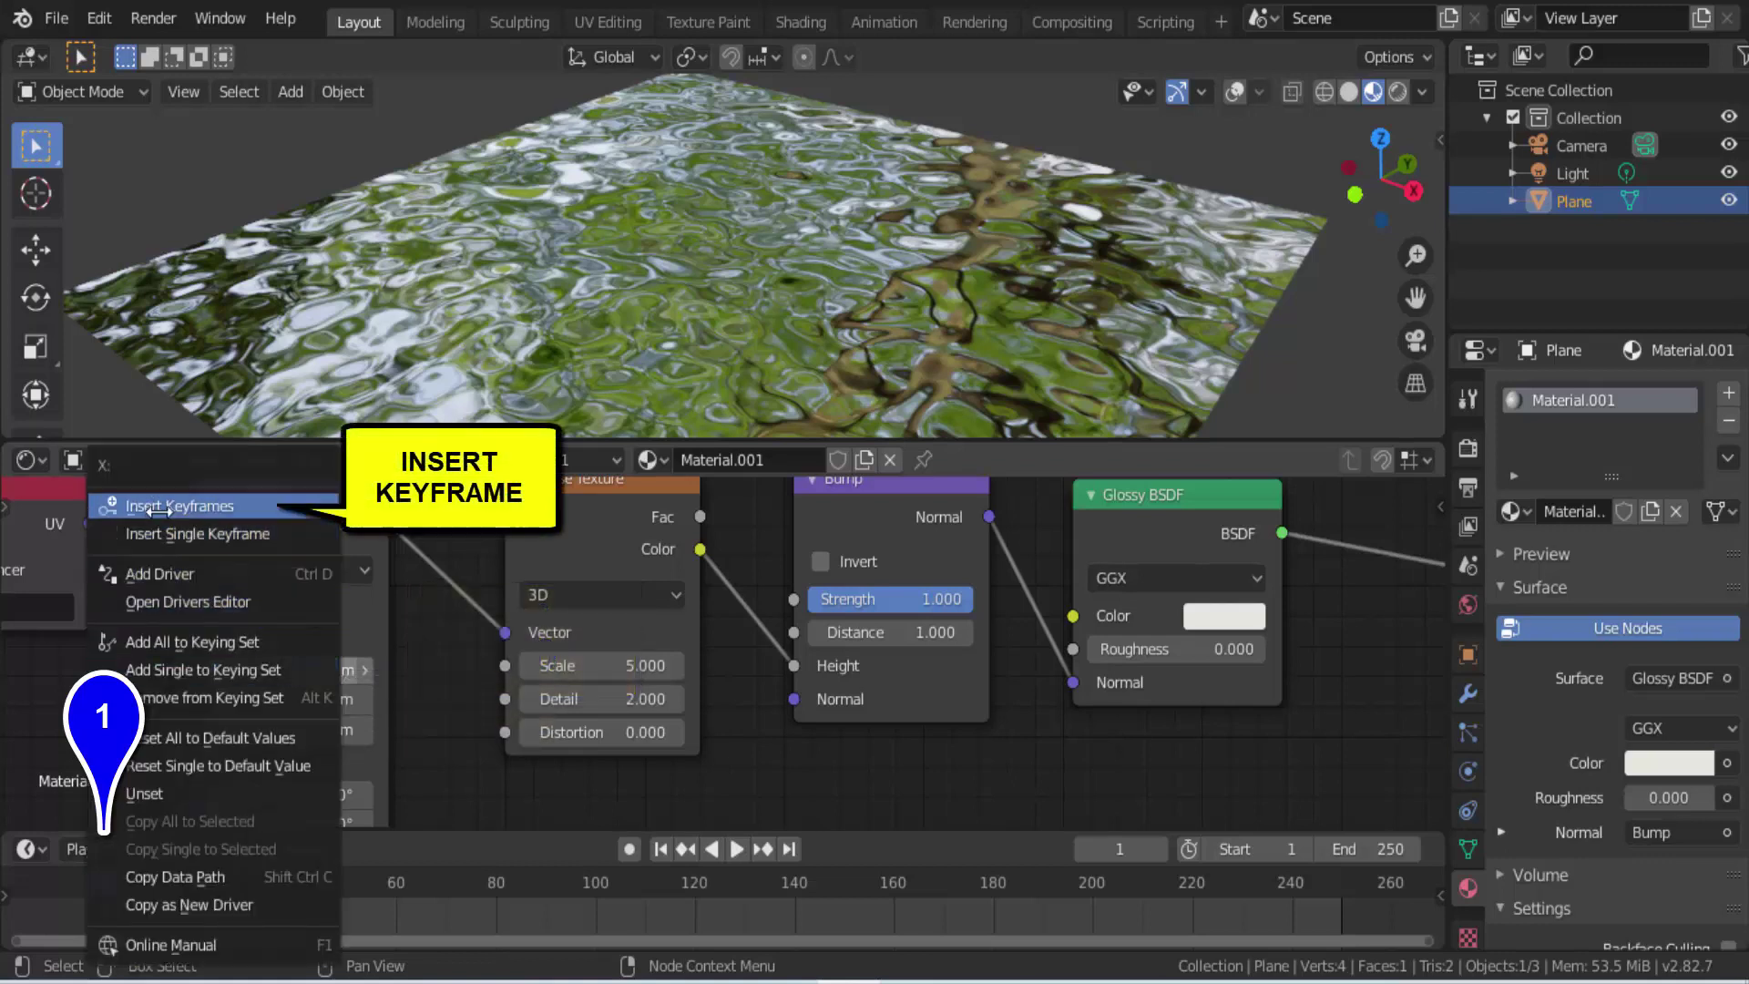
{"action": "left_click", "coordinate": [187, 506]}
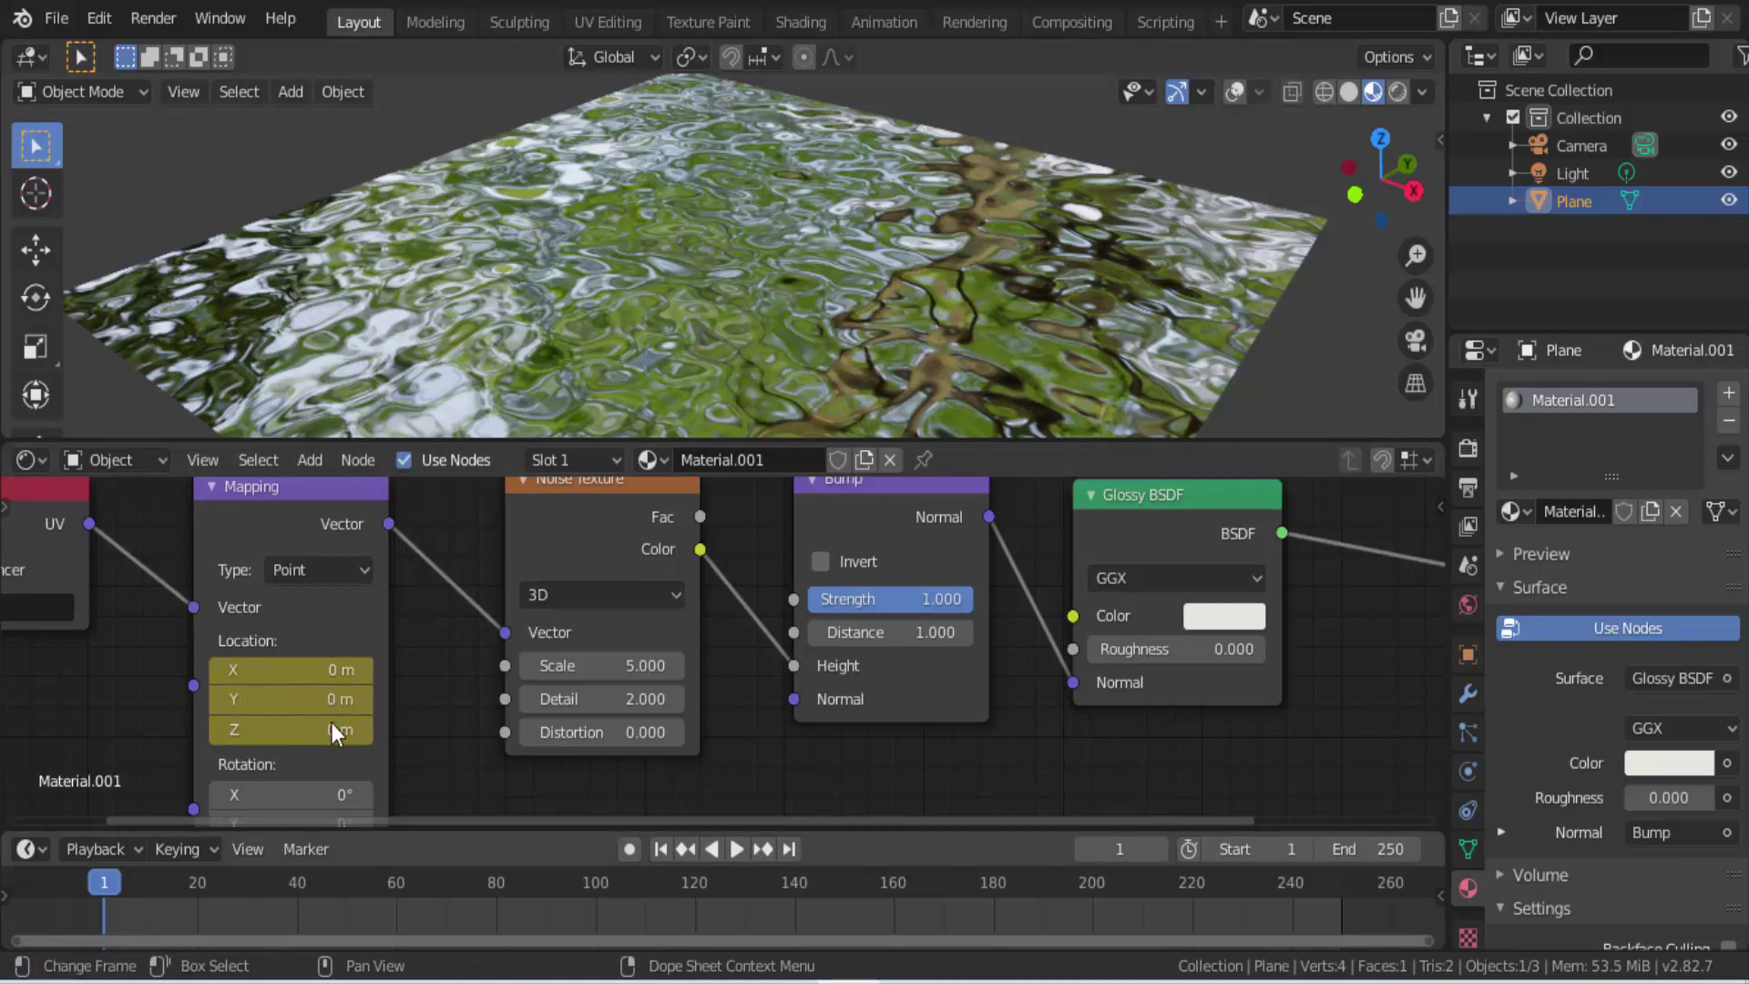
Step: At frame 250, set the Mapping node's Location X to 2 m and insert keyframes on the Location
{"action": "left_click", "coordinate": [1342, 888]}
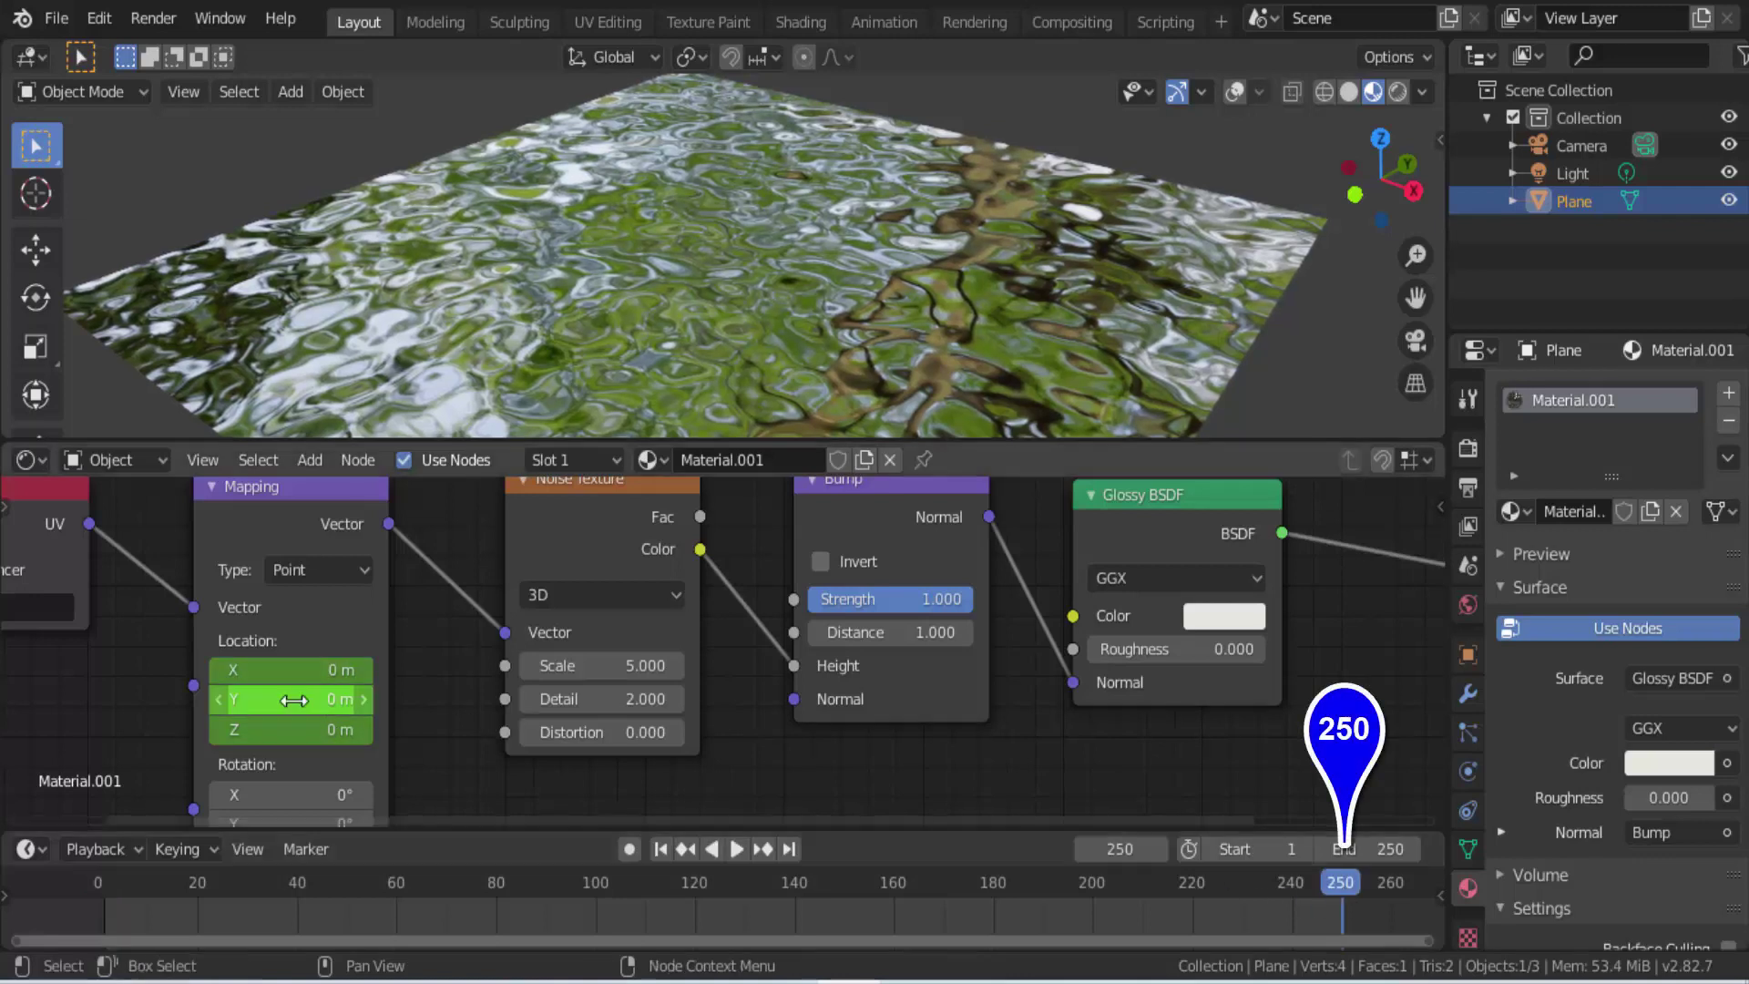
{"action": "left_click", "coordinate": [290, 671]}
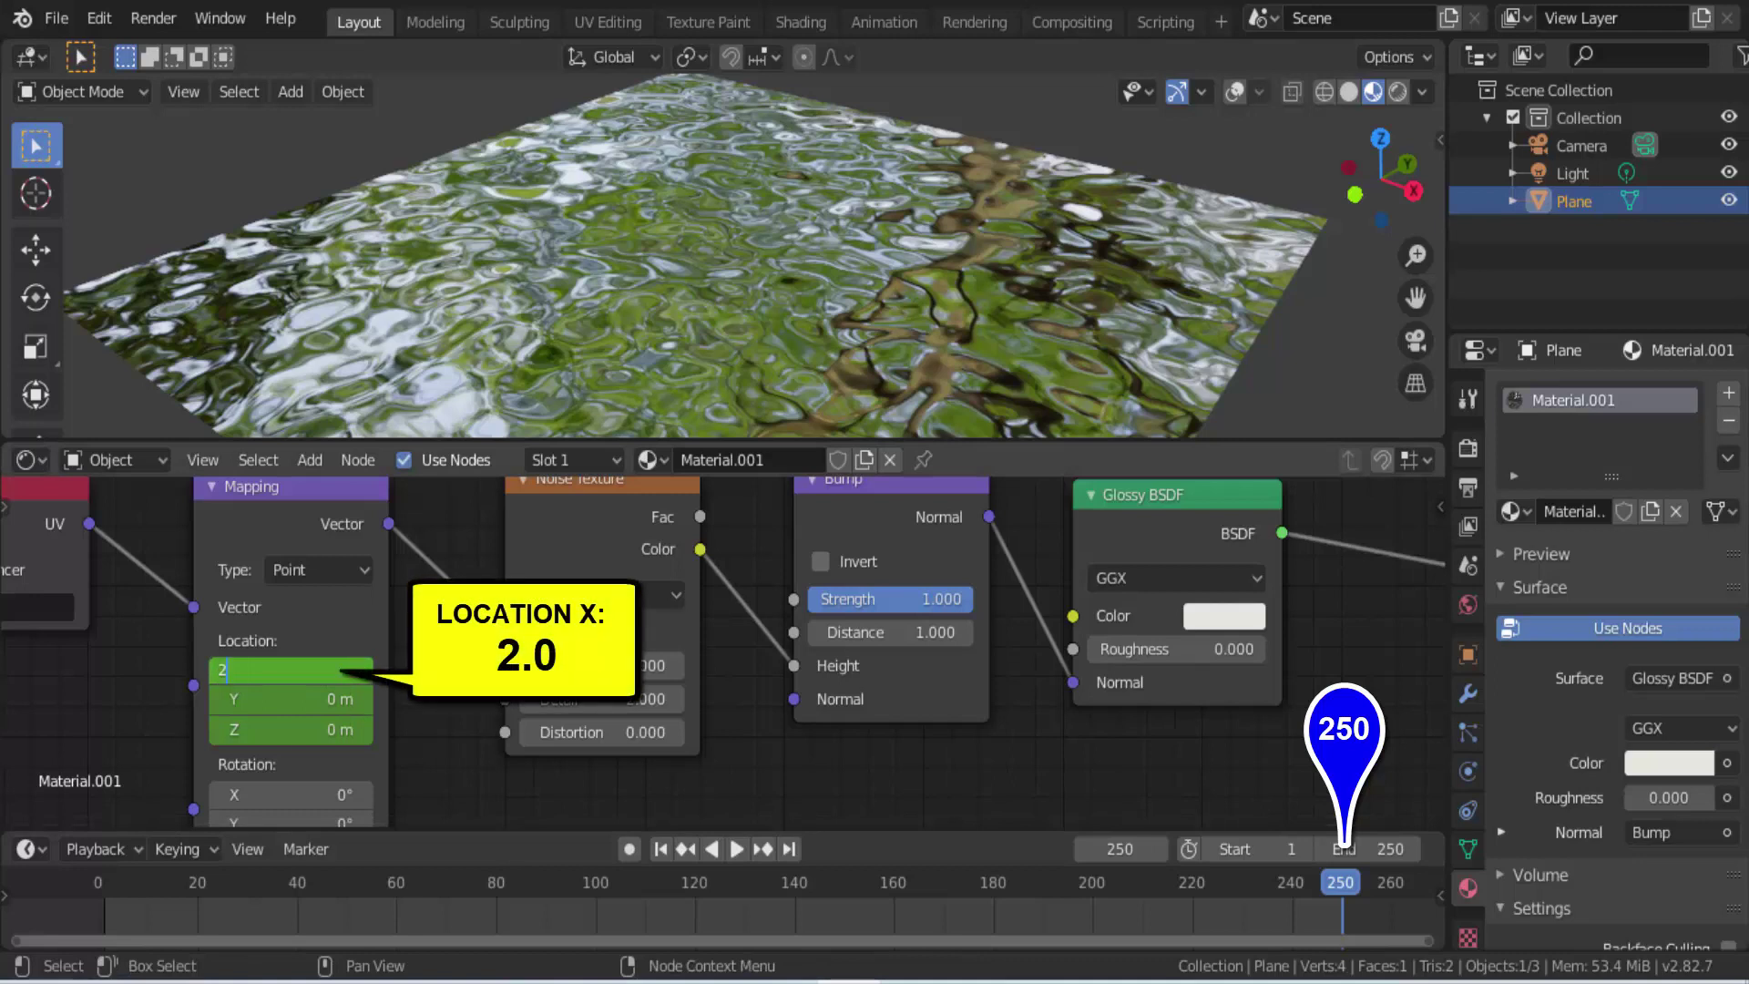
{"action": "type", "text": "2"}
{"action": "key", "text": "Return"}
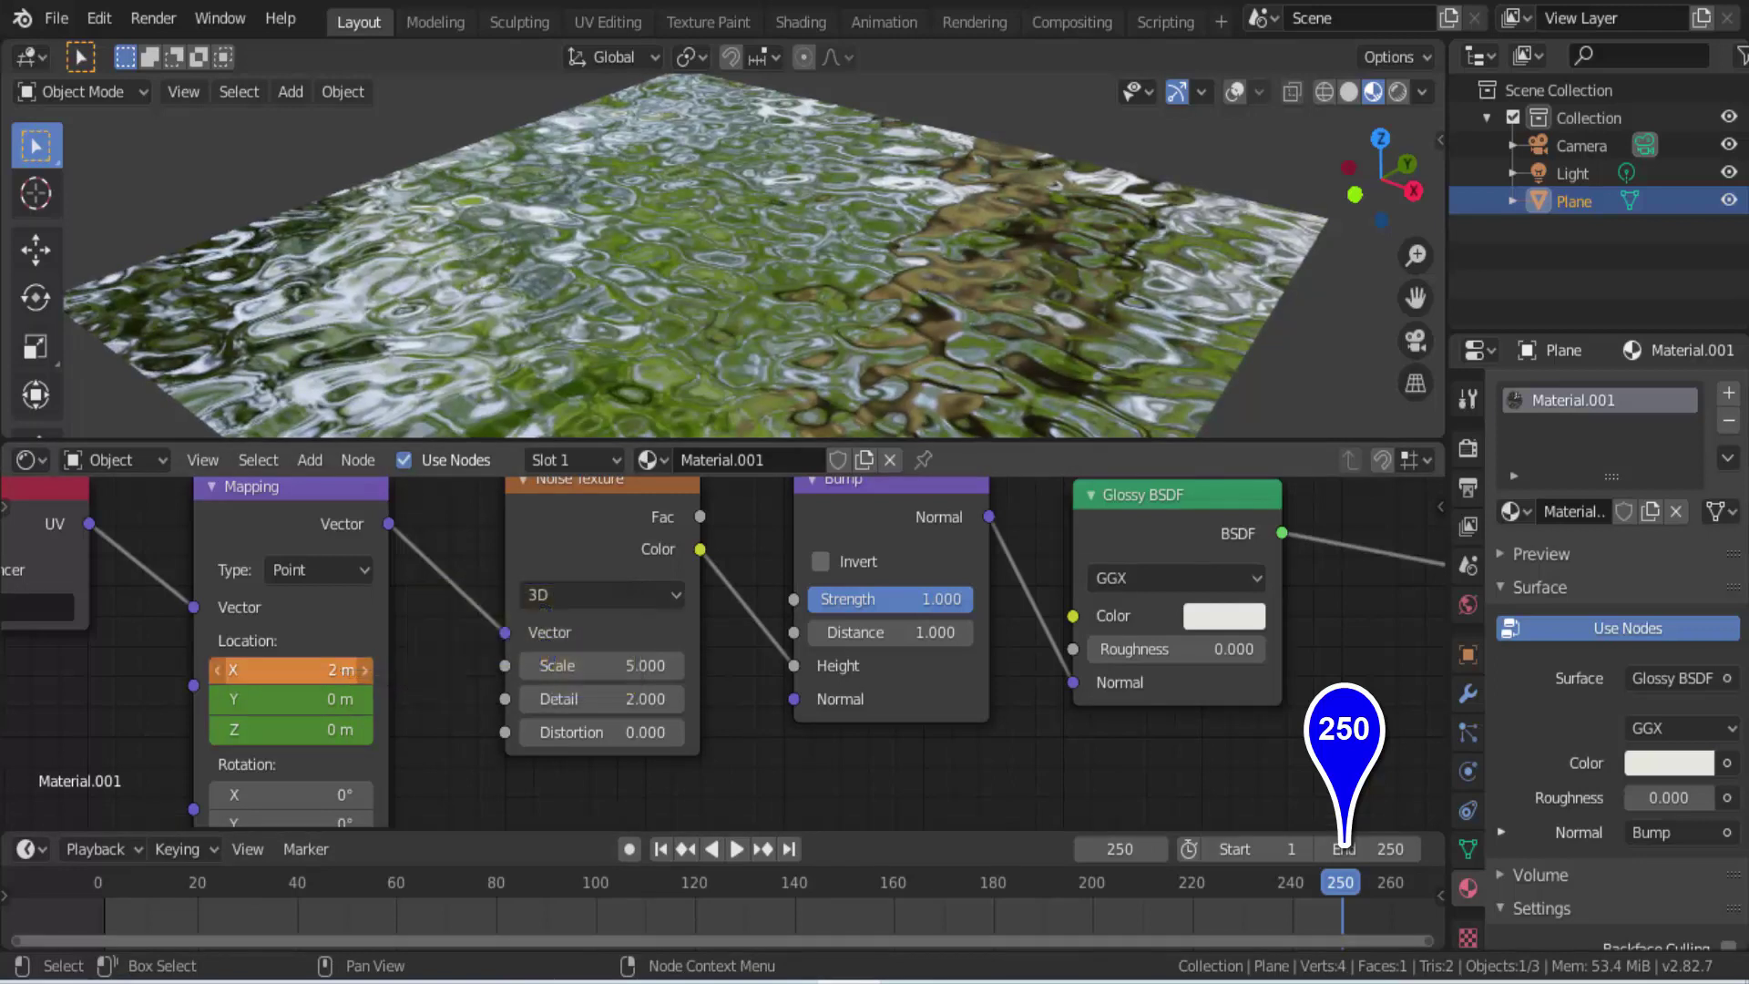
{"action": "right_click", "coordinate": [290, 671]}
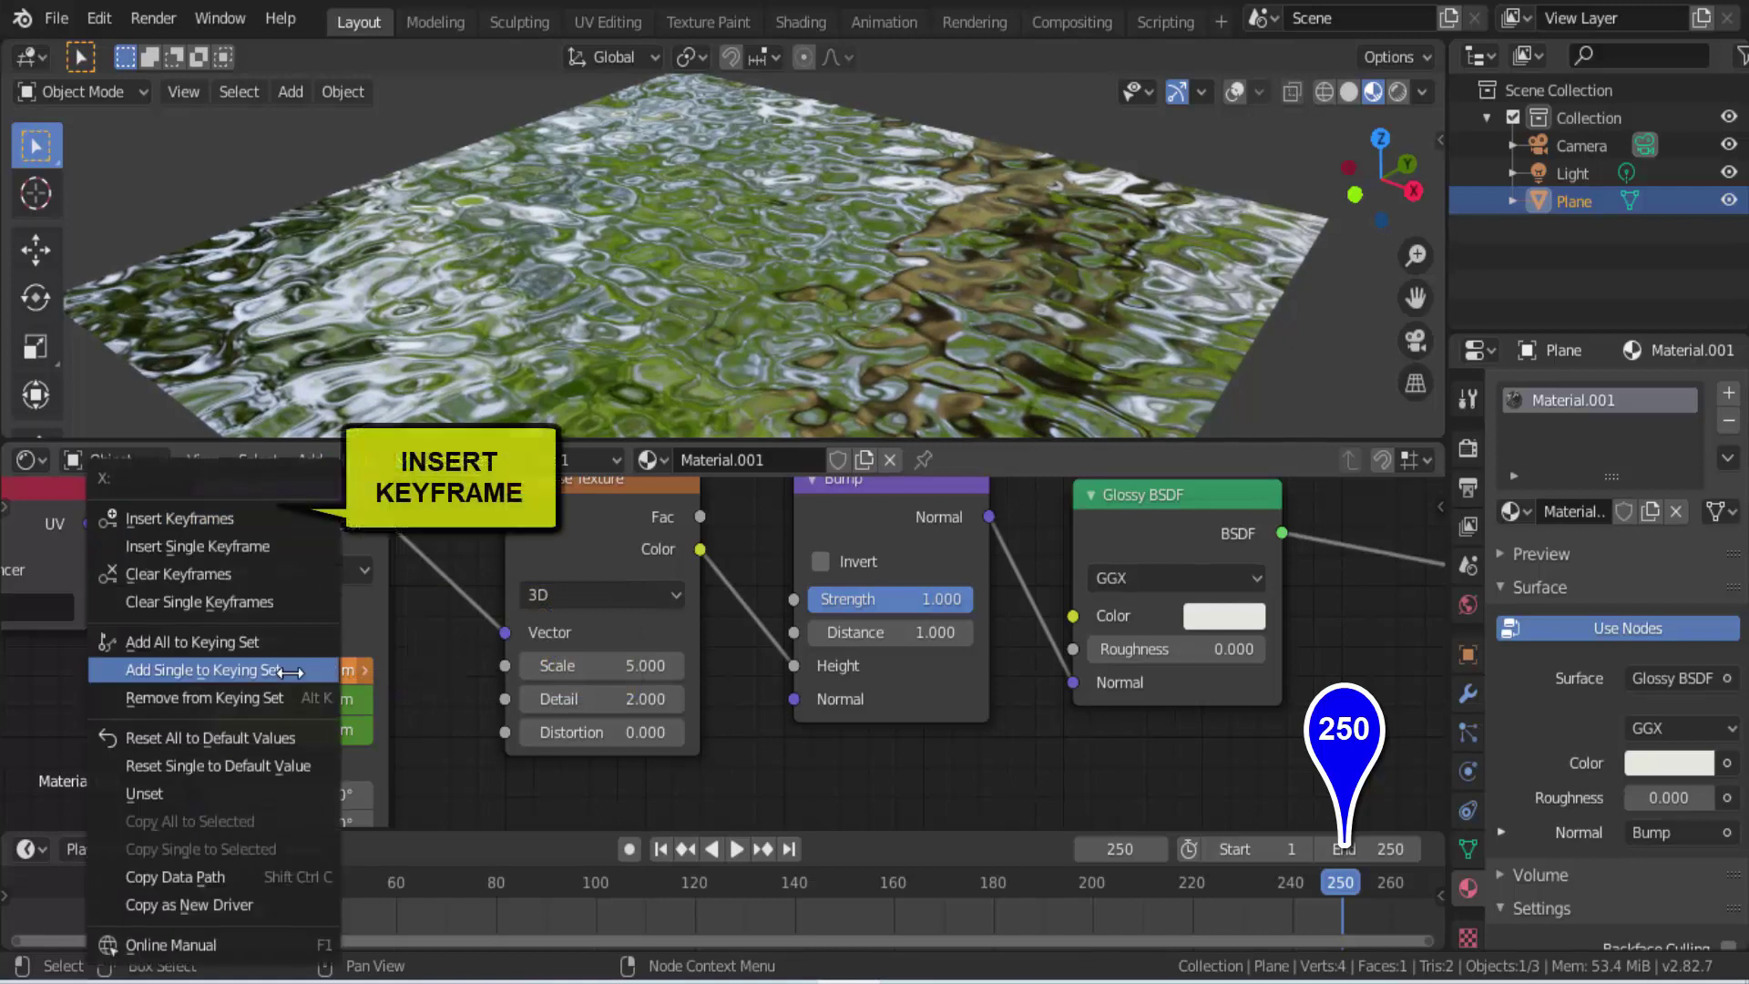
{"action": "left_click", "coordinate": [203, 526]}
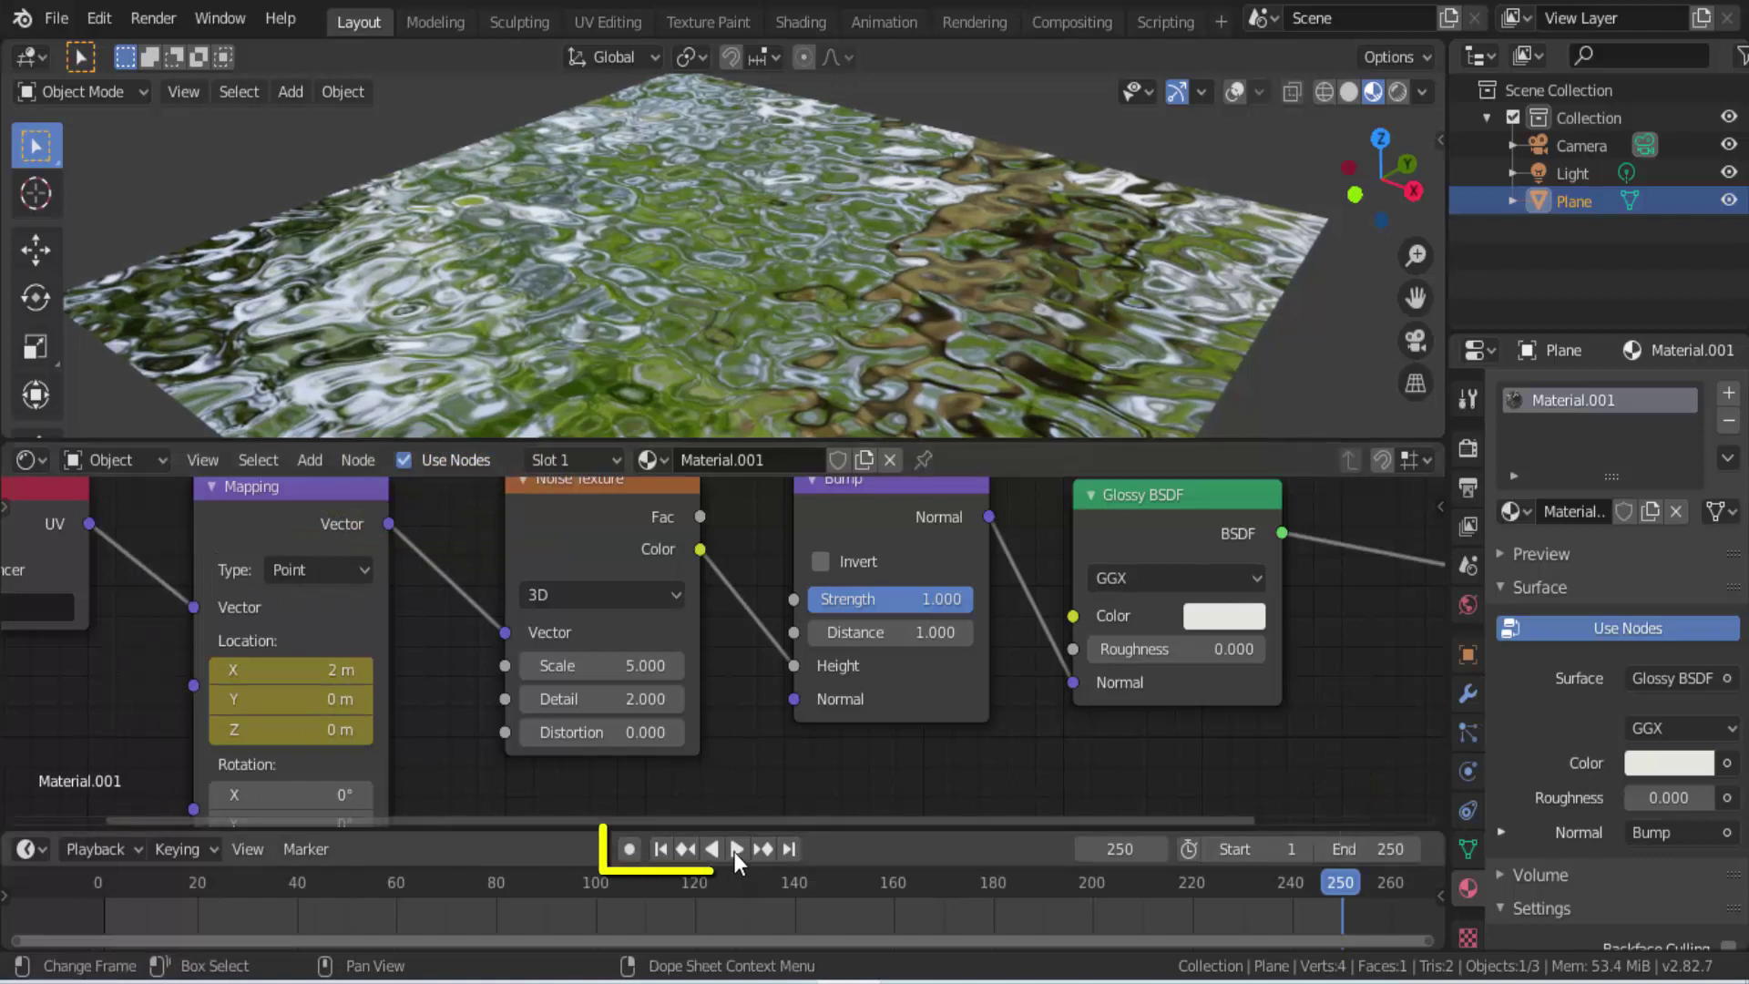
Step: Play the animation to preview the moving water surface on the plane, and stop playback
{"action": "left_click", "coordinate": [736, 849]}
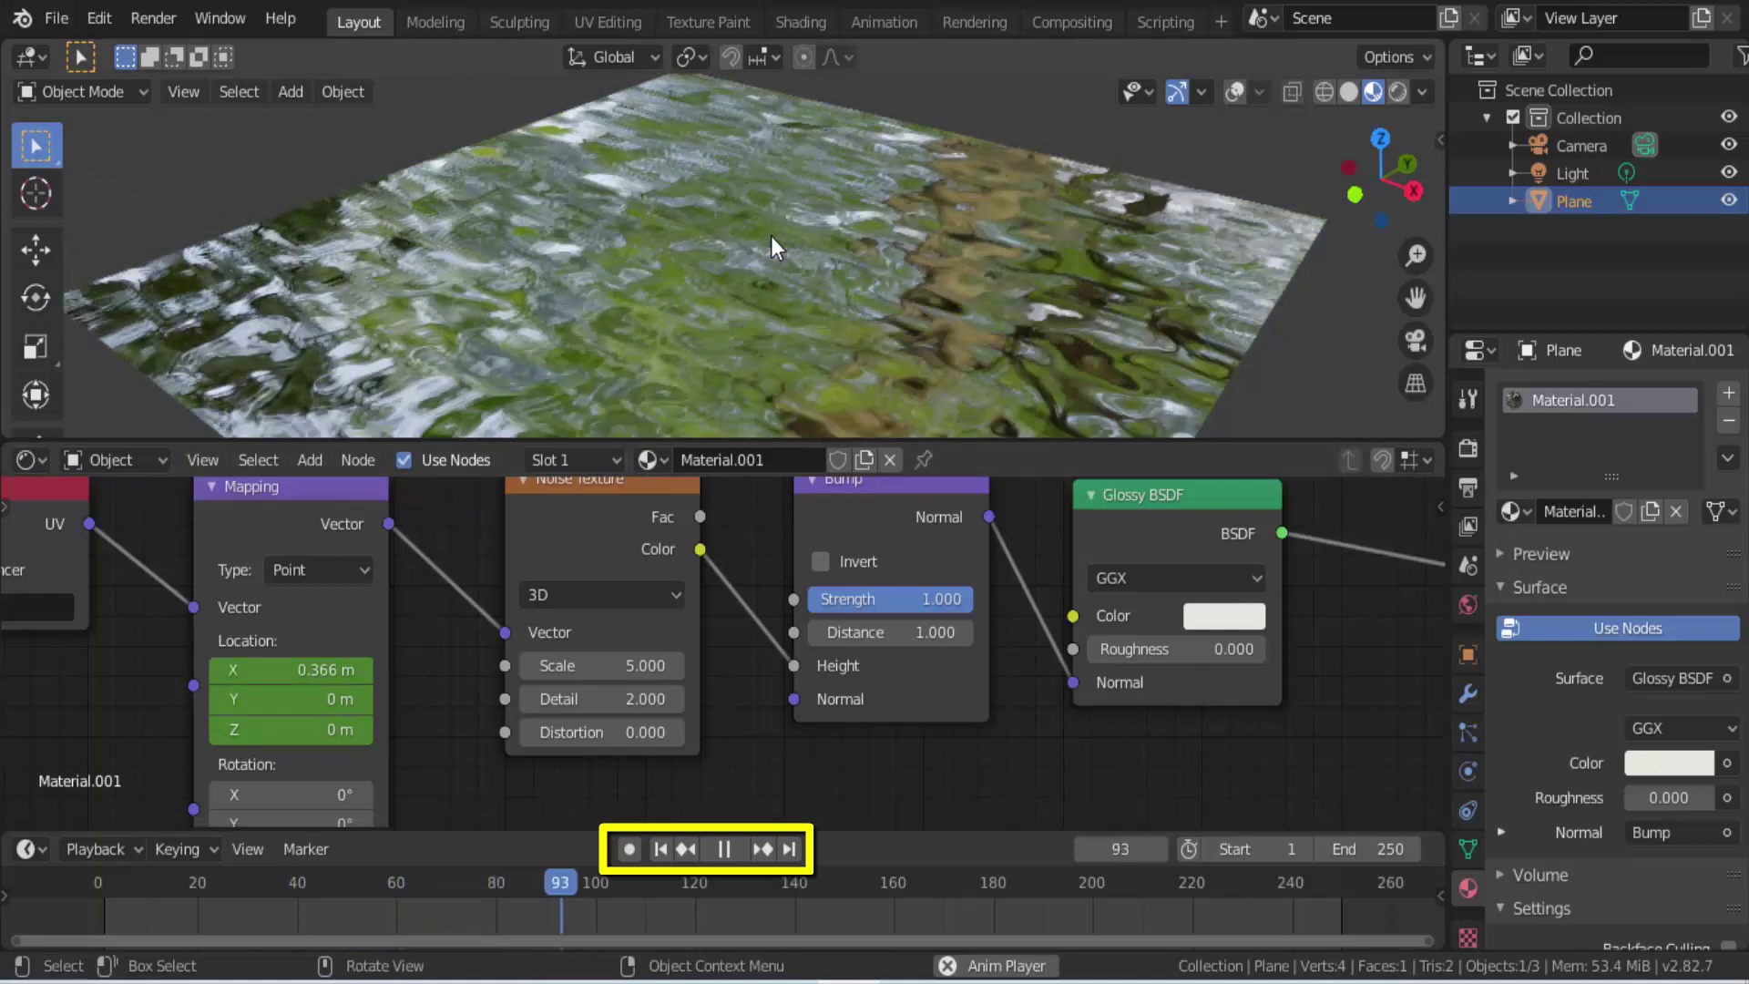
{"action": "left_click", "coordinate": [725, 850]}
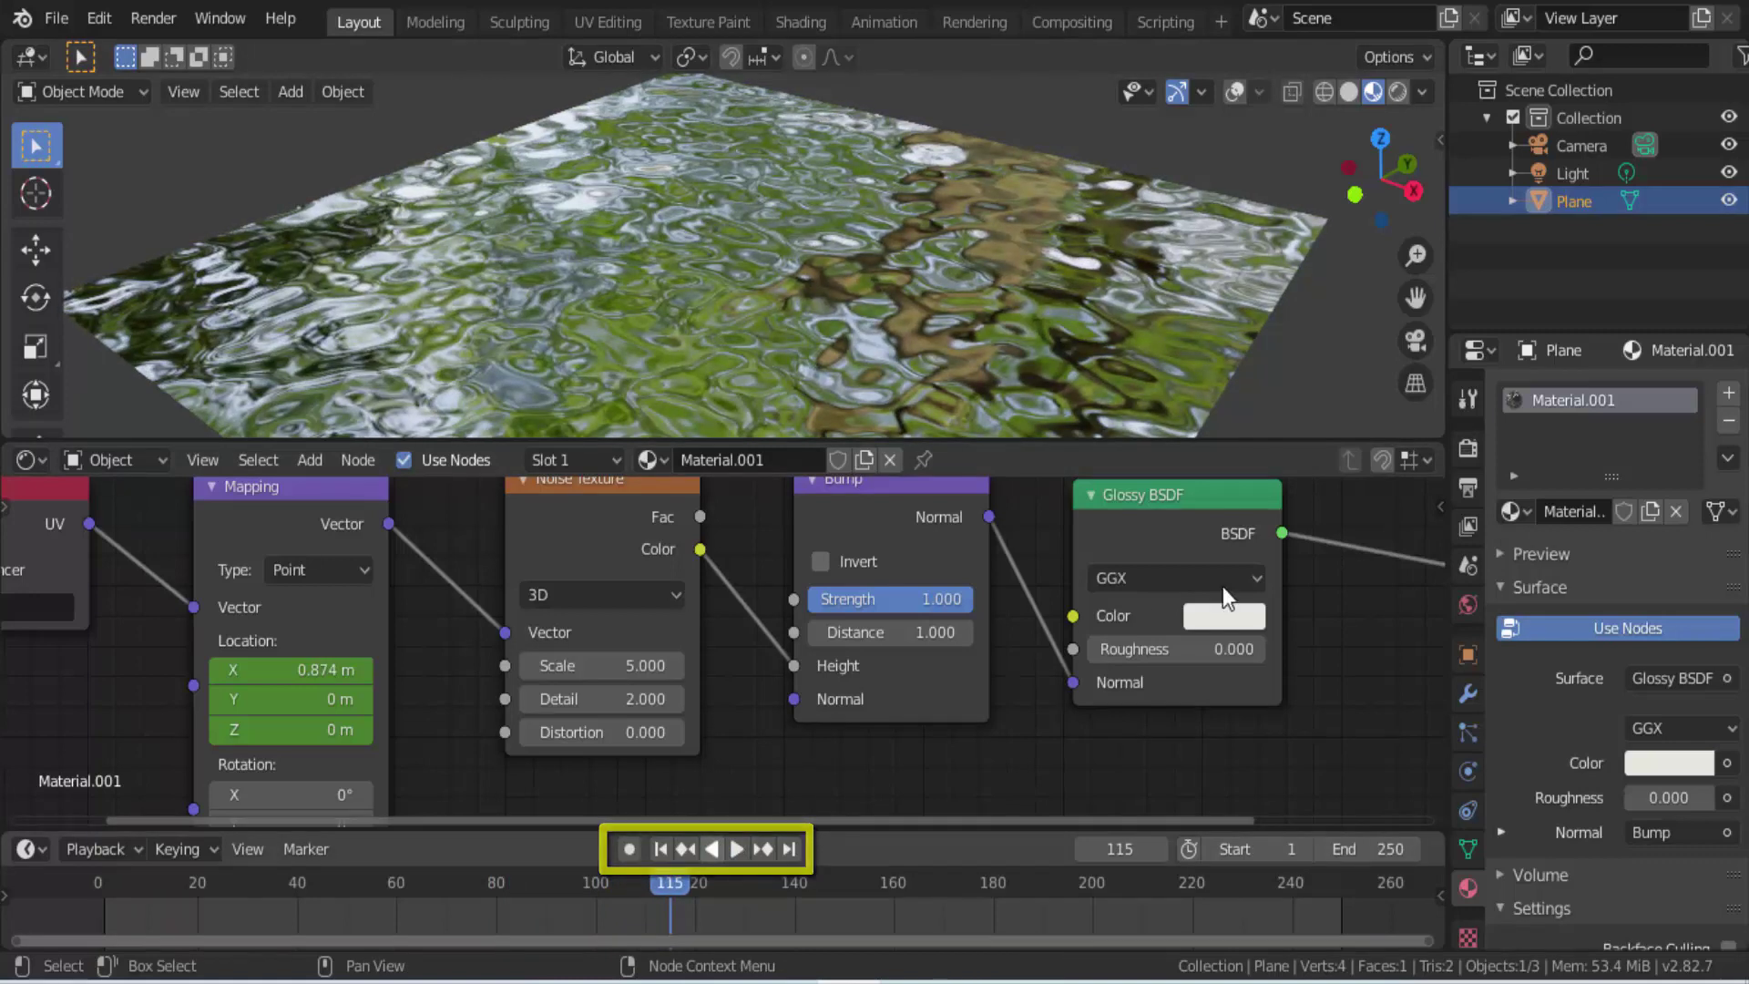
Step: Close the Shader Editor by expanding the 3D viewport over it, and switch the viewport to Rendered shading
{"action": "left_click", "coordinate": [1437, 432]}
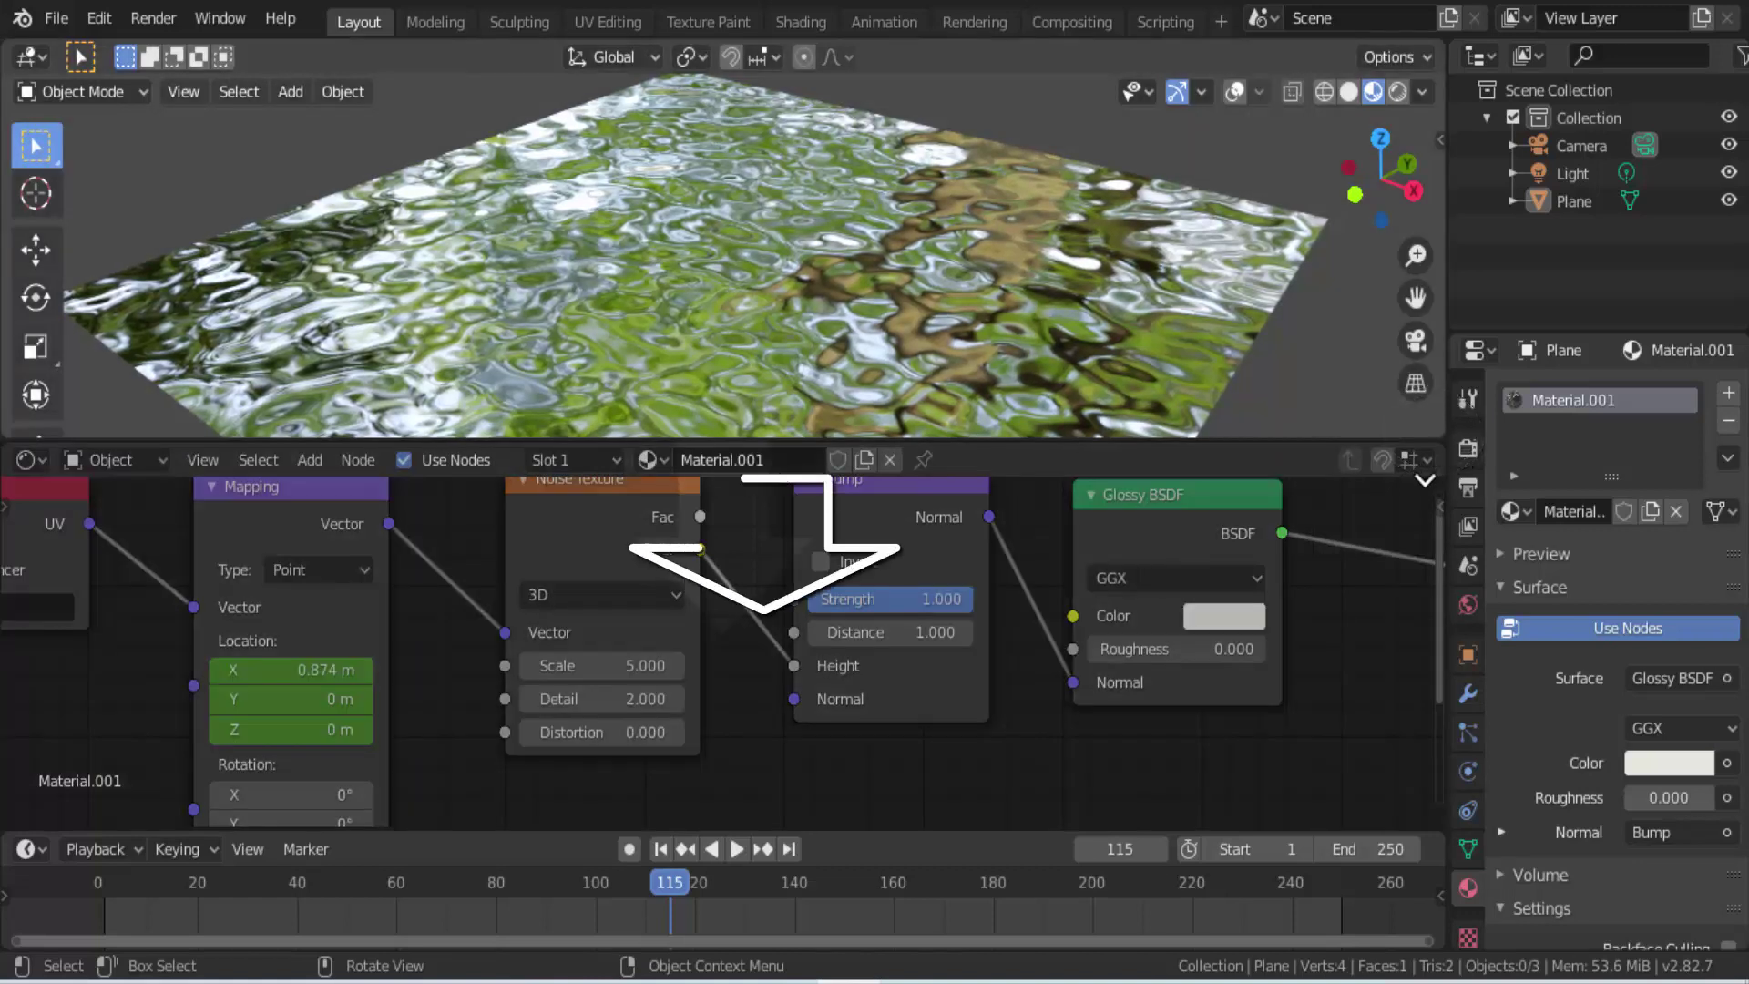
{"action": "left_click_drag", "start_coordinate": [1425, 480], "coordinate": [1425, 481]}
{"action": "scroll", "coordinate": [875, 483], "scroll_direction": "down", "scroll_amount": 2}
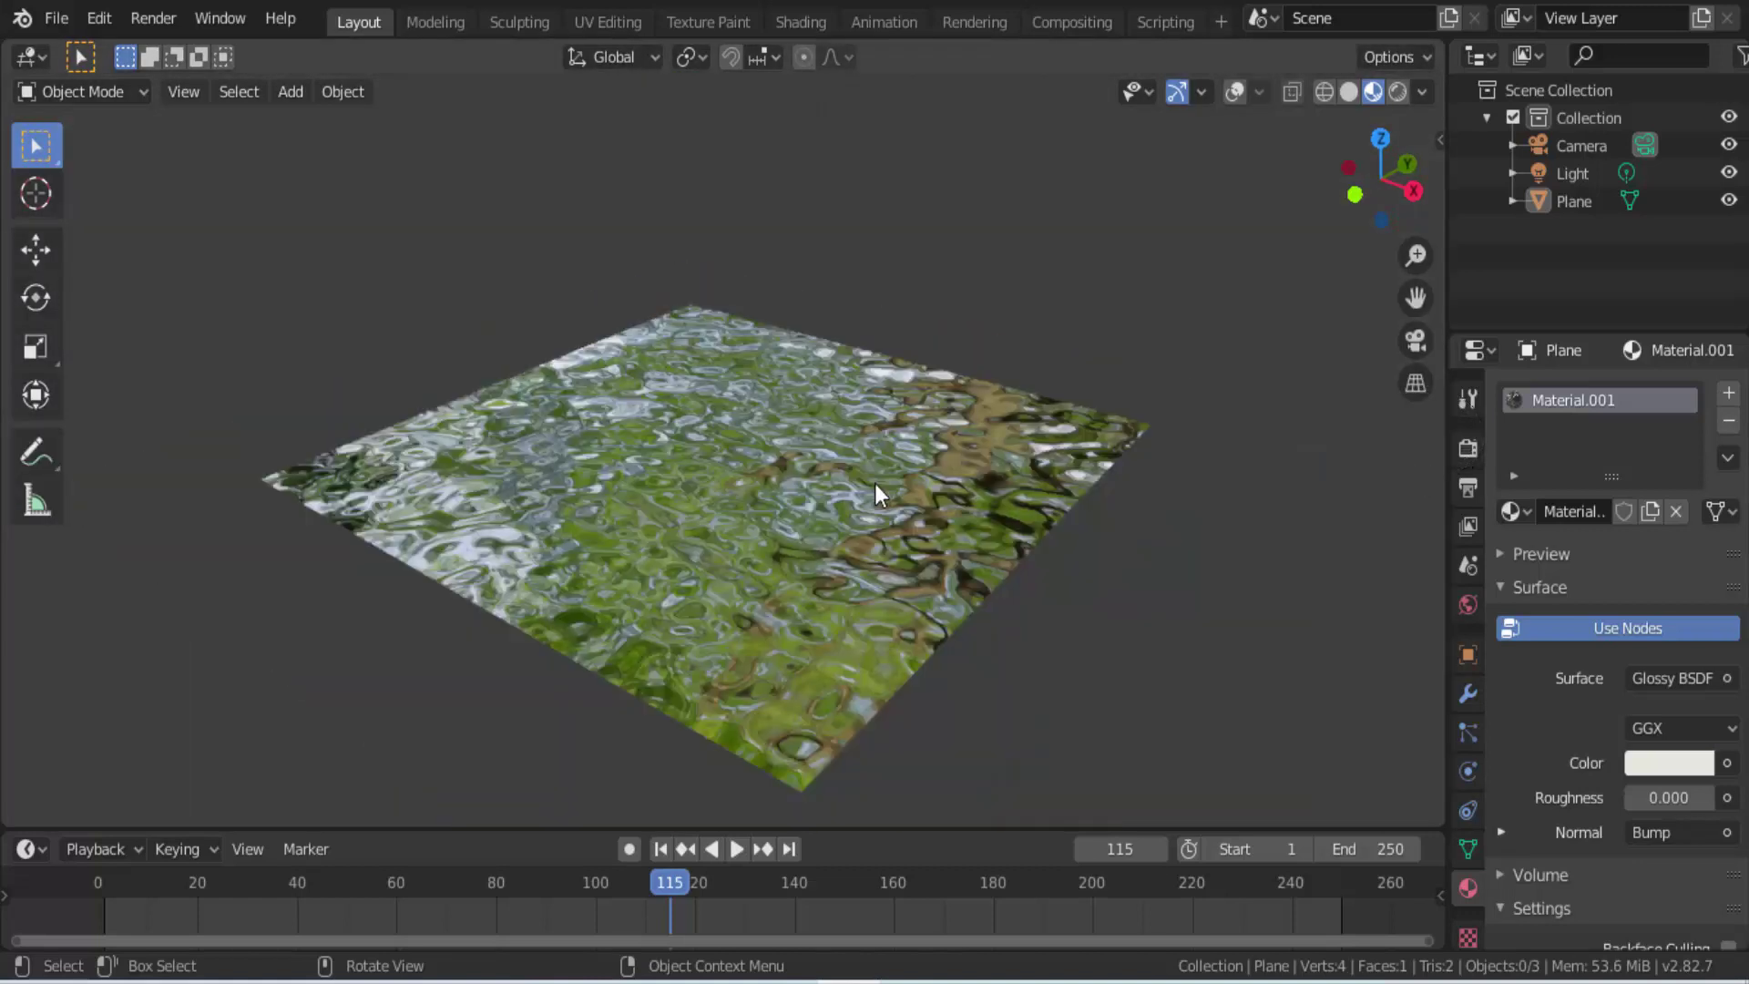
{"action": "scroll", "coordinate": [875, 483], "scroll_direction": "up", "scroll_amount": 1}
{"action": "scroll", "coordinate": [874, 483], "scroll_direction": "down", "scroll_amount": 1}
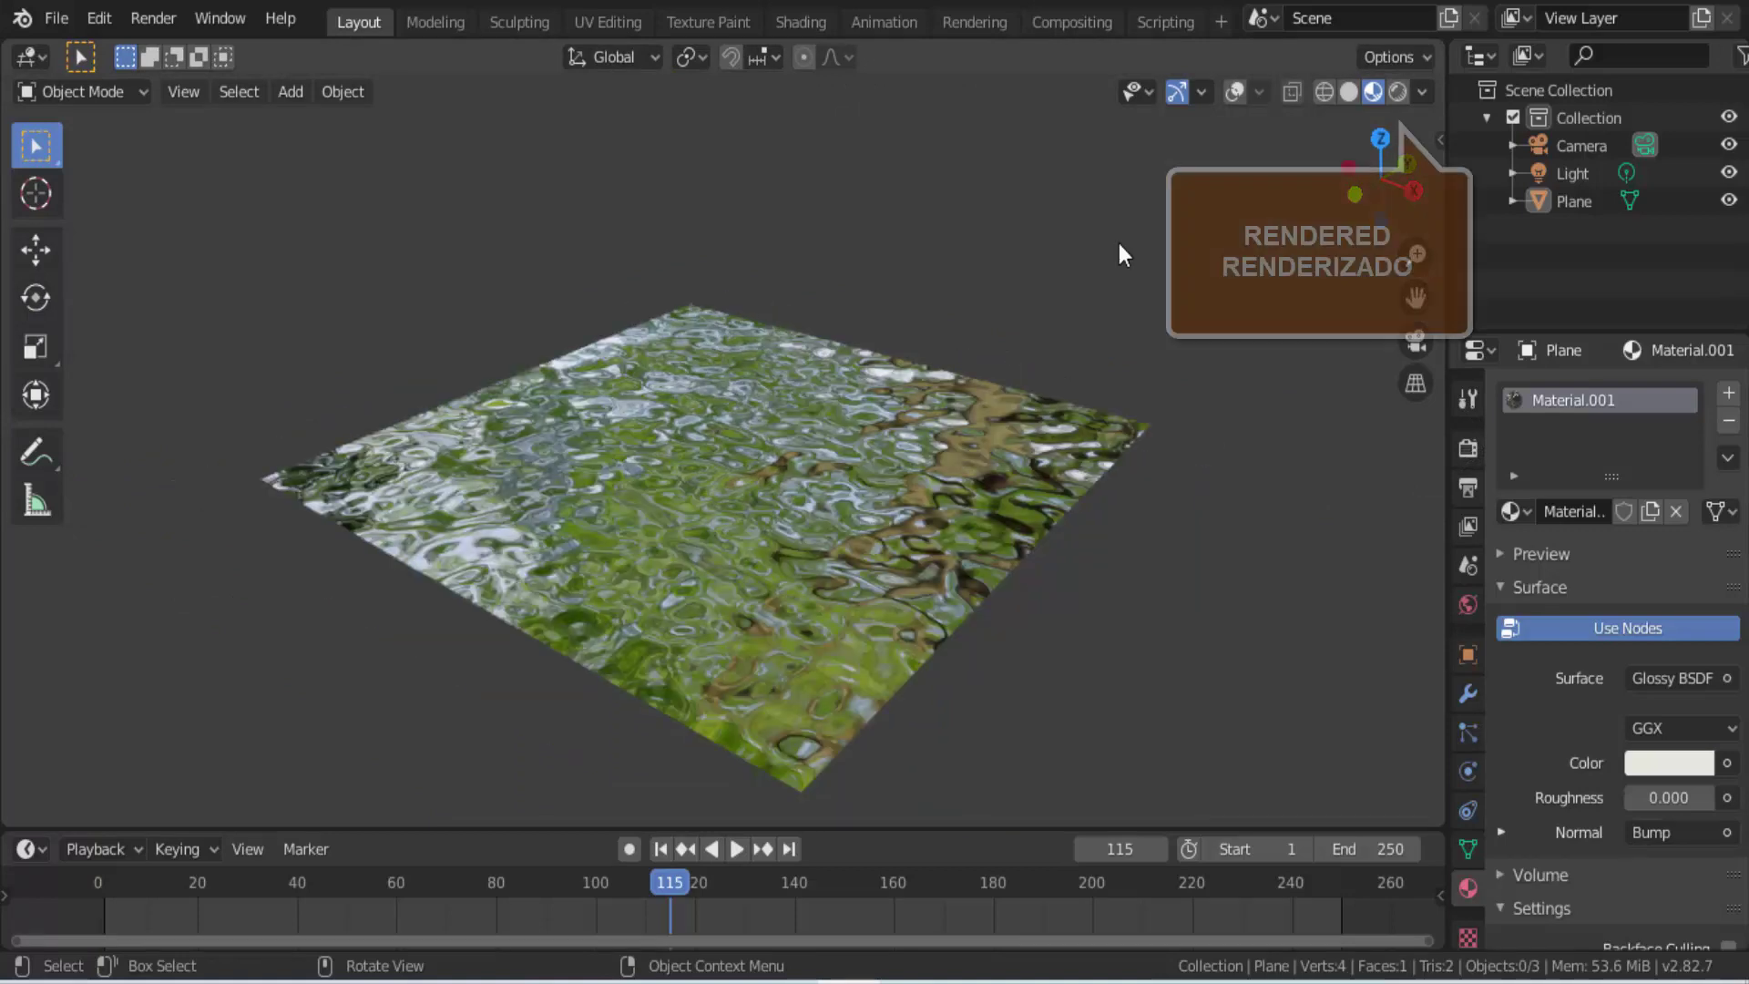
{"action": "left_click", "coordinate": [1399, 94]}
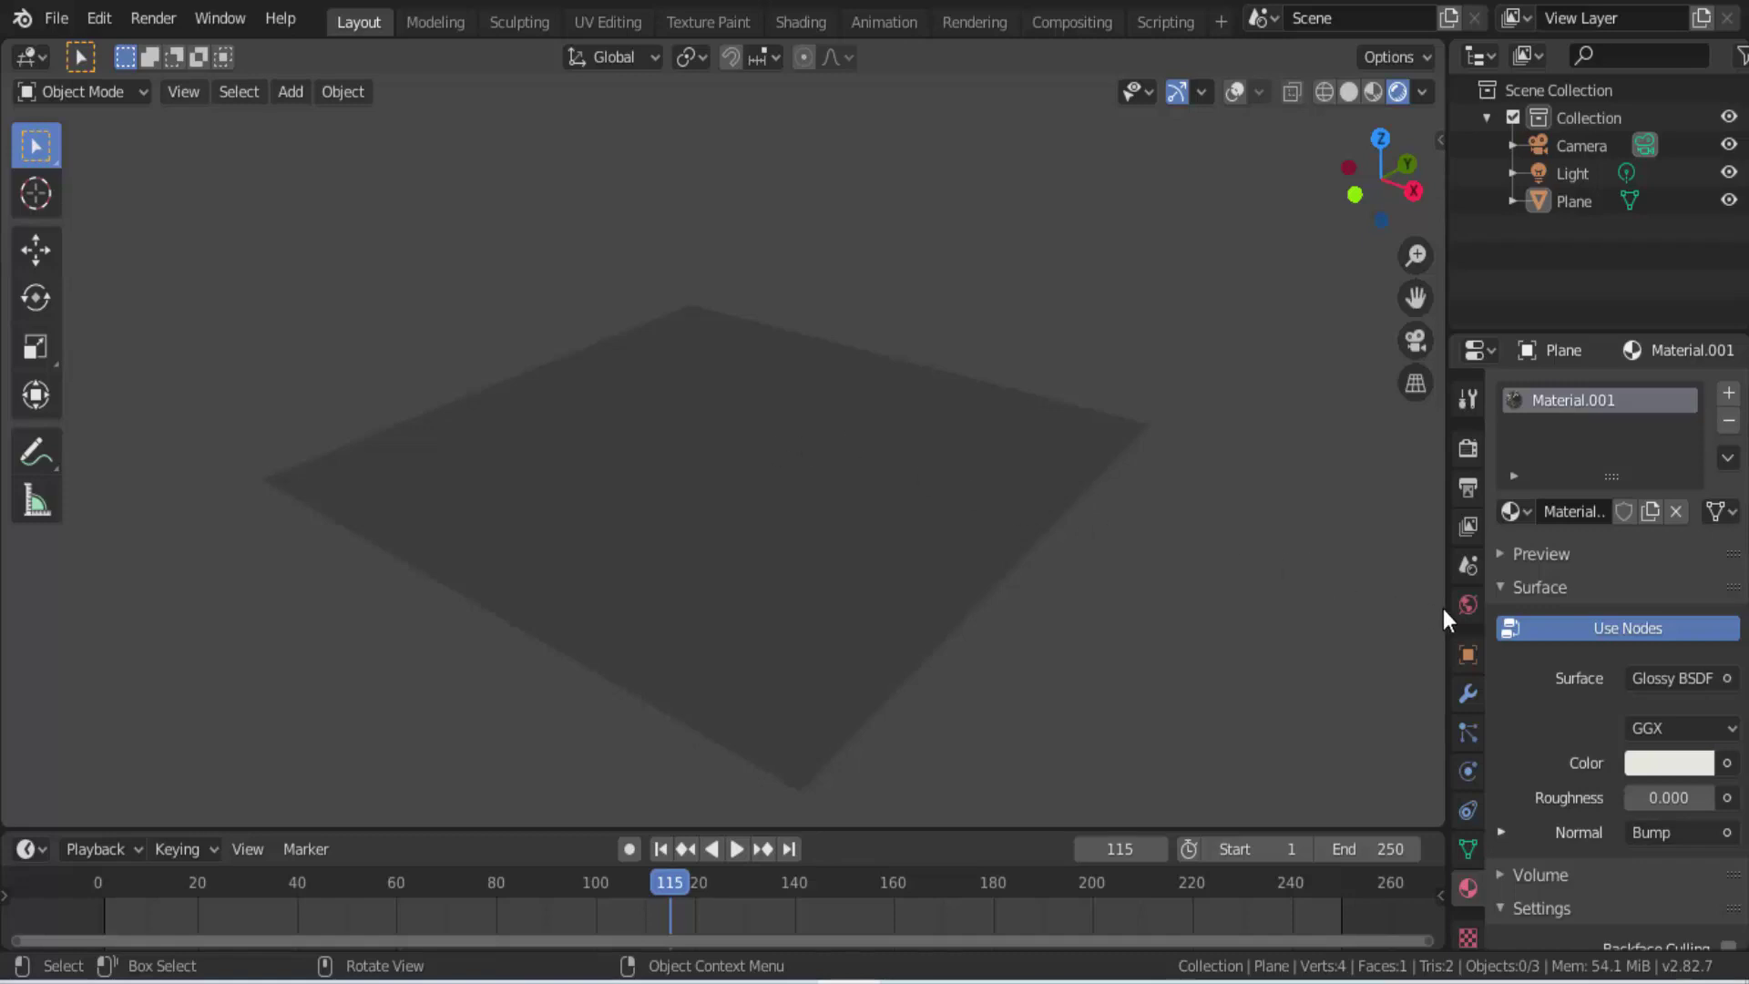
Step: Set the World background color to an Environment Texture and load autumn_park_2k.hdr
{"action": "left_click", "coordinate": [1467, 604]}
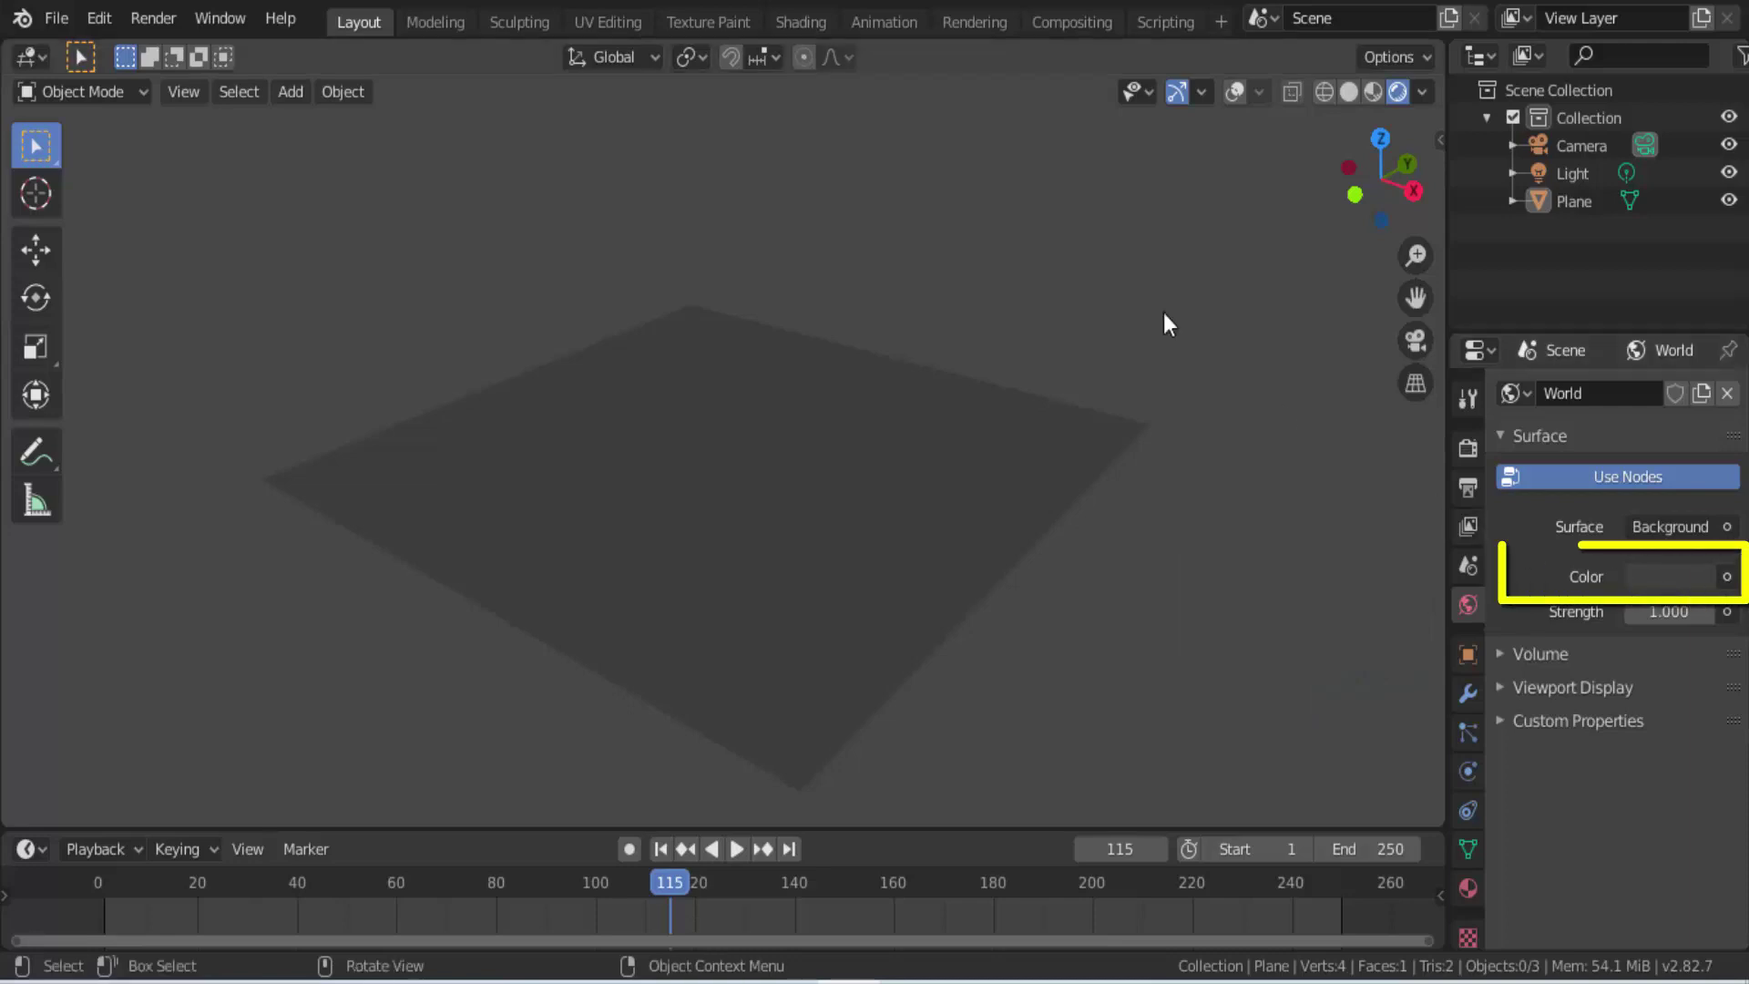
{"action": "left_click", "coordinate": [1726, 576]}
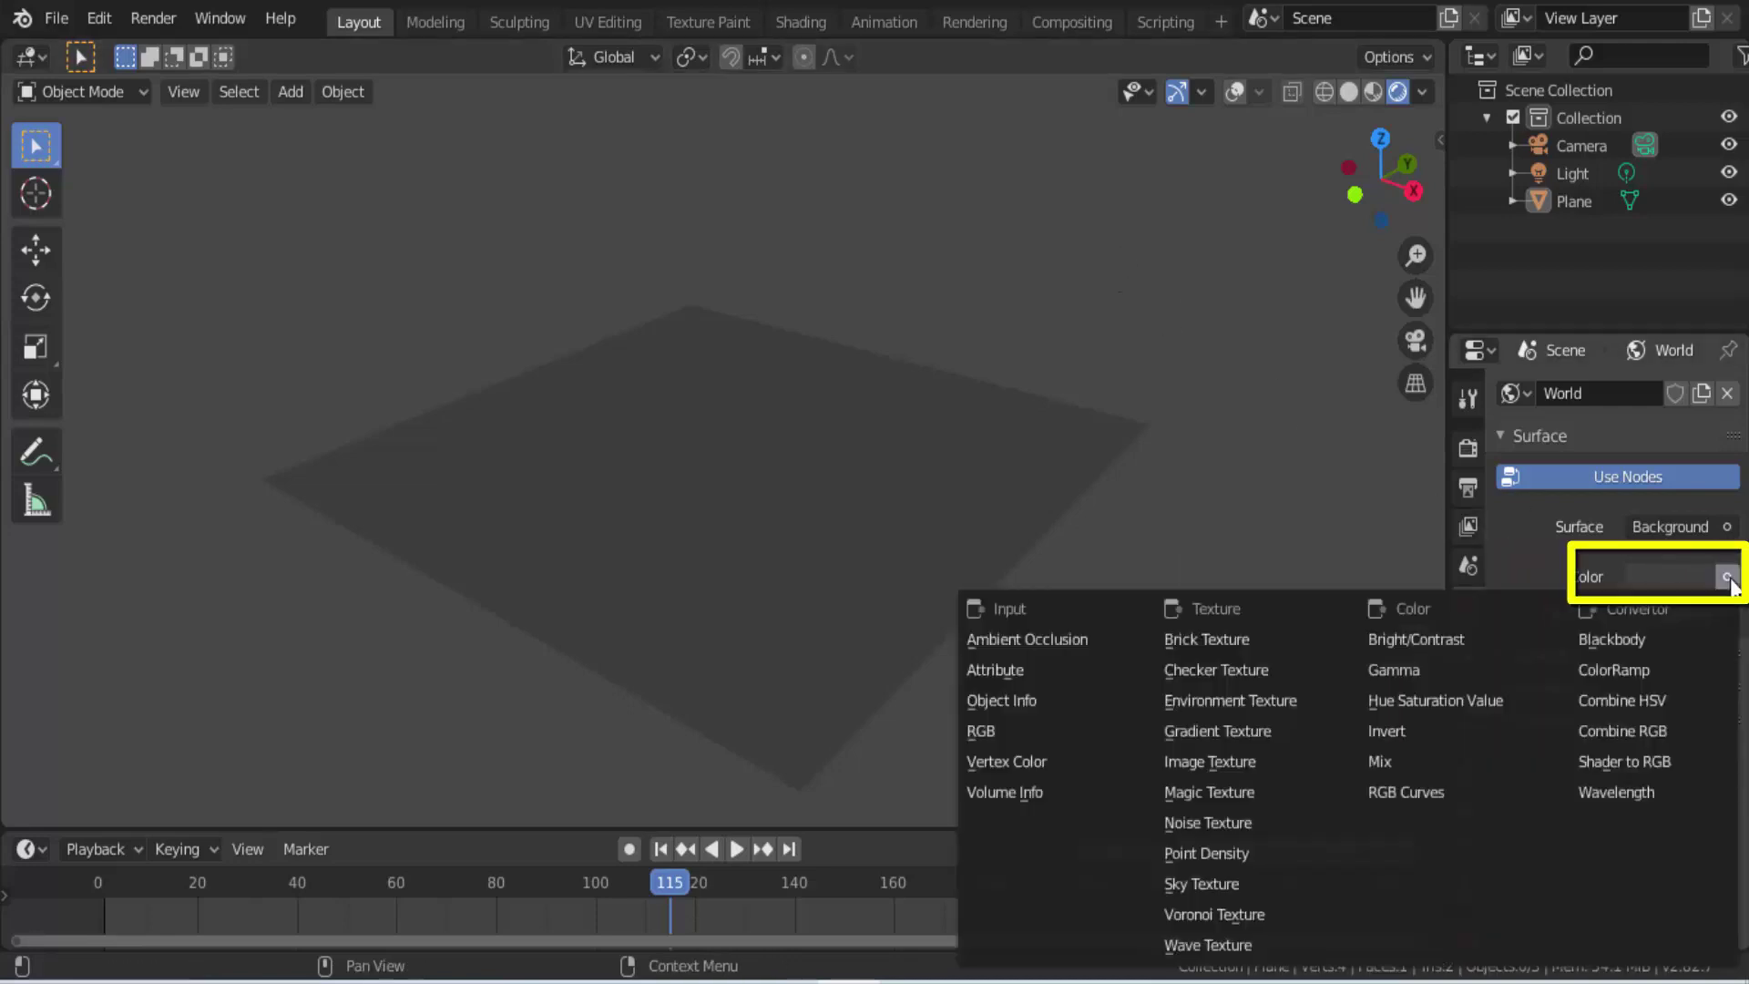
{"action": "left_click", "coordinate": [1243, 698]}
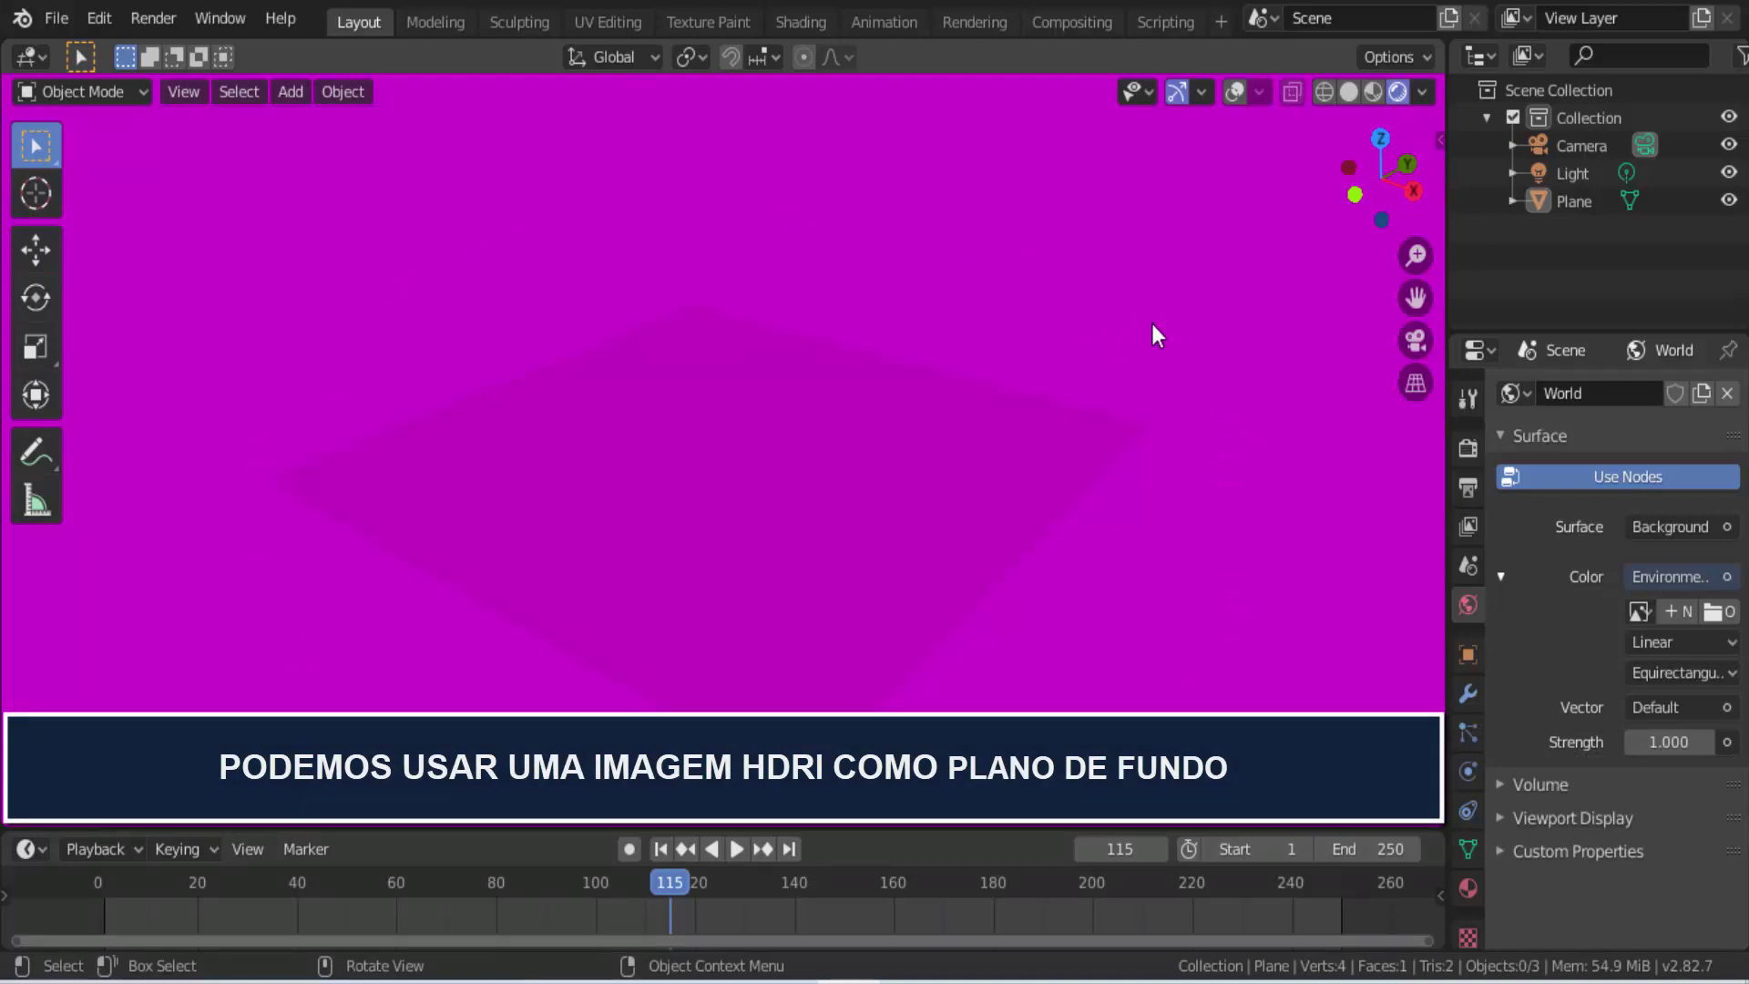
{"action": "left_click", "coordinate": [1717, 612]}
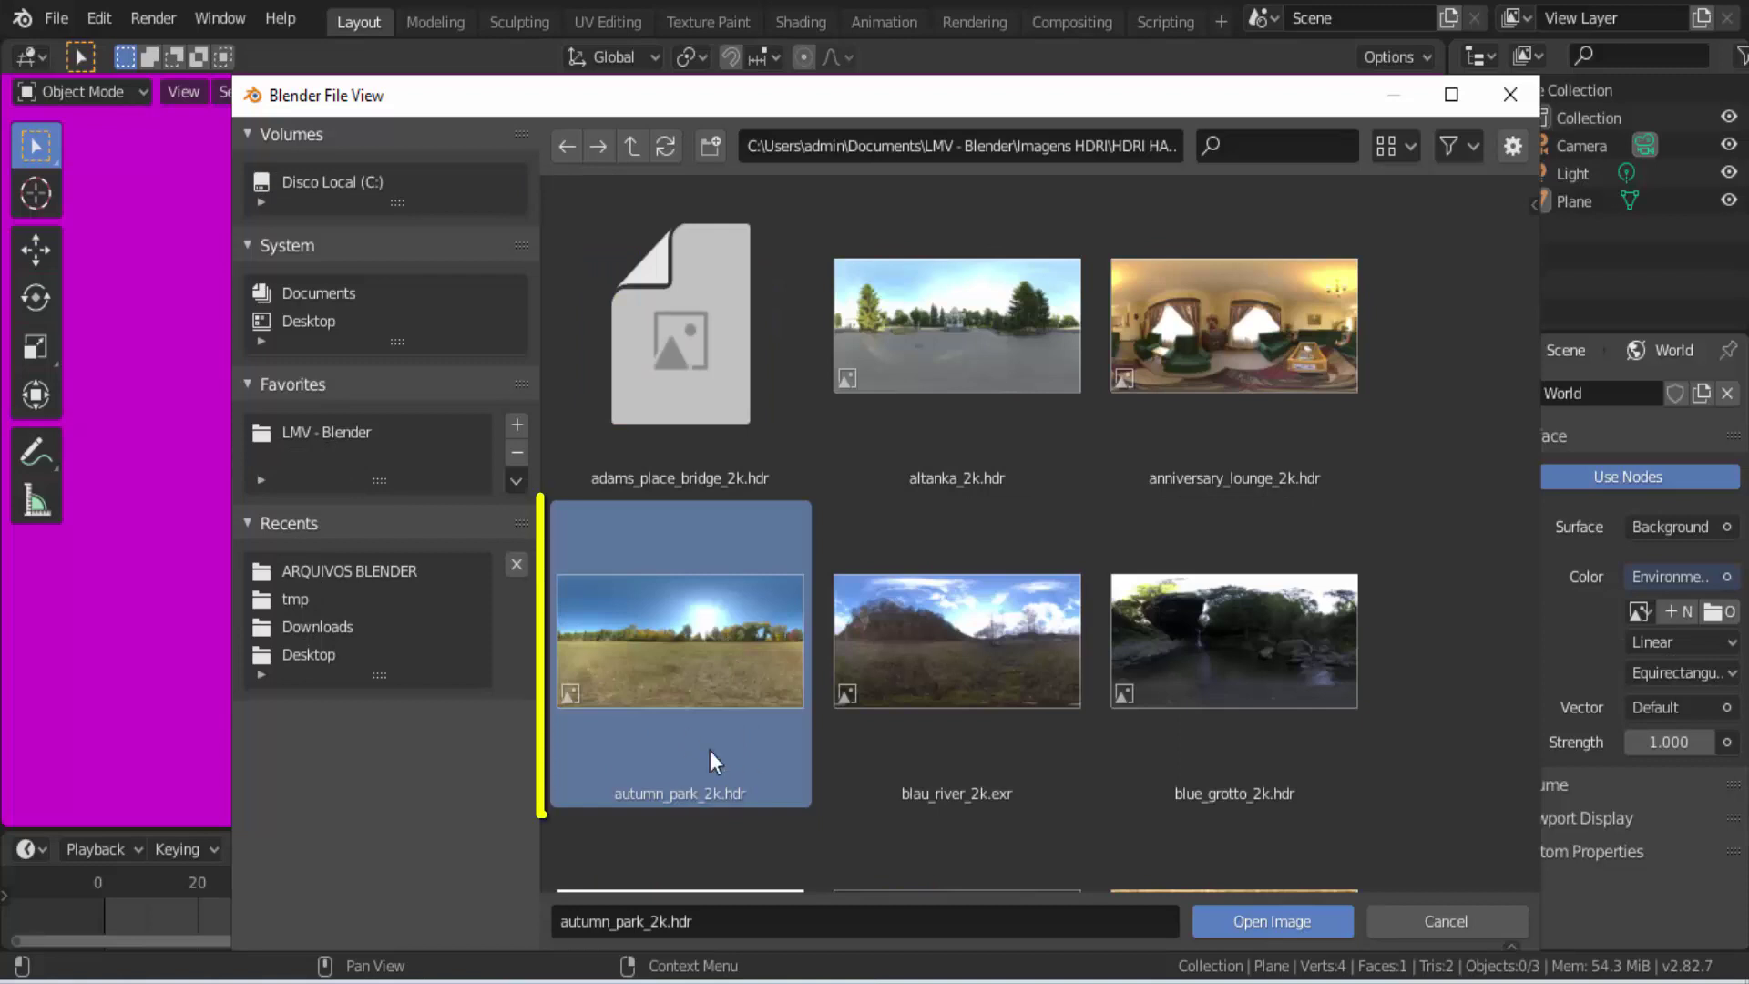
{"action": "left_click", "coordinate": [1263, 924]}
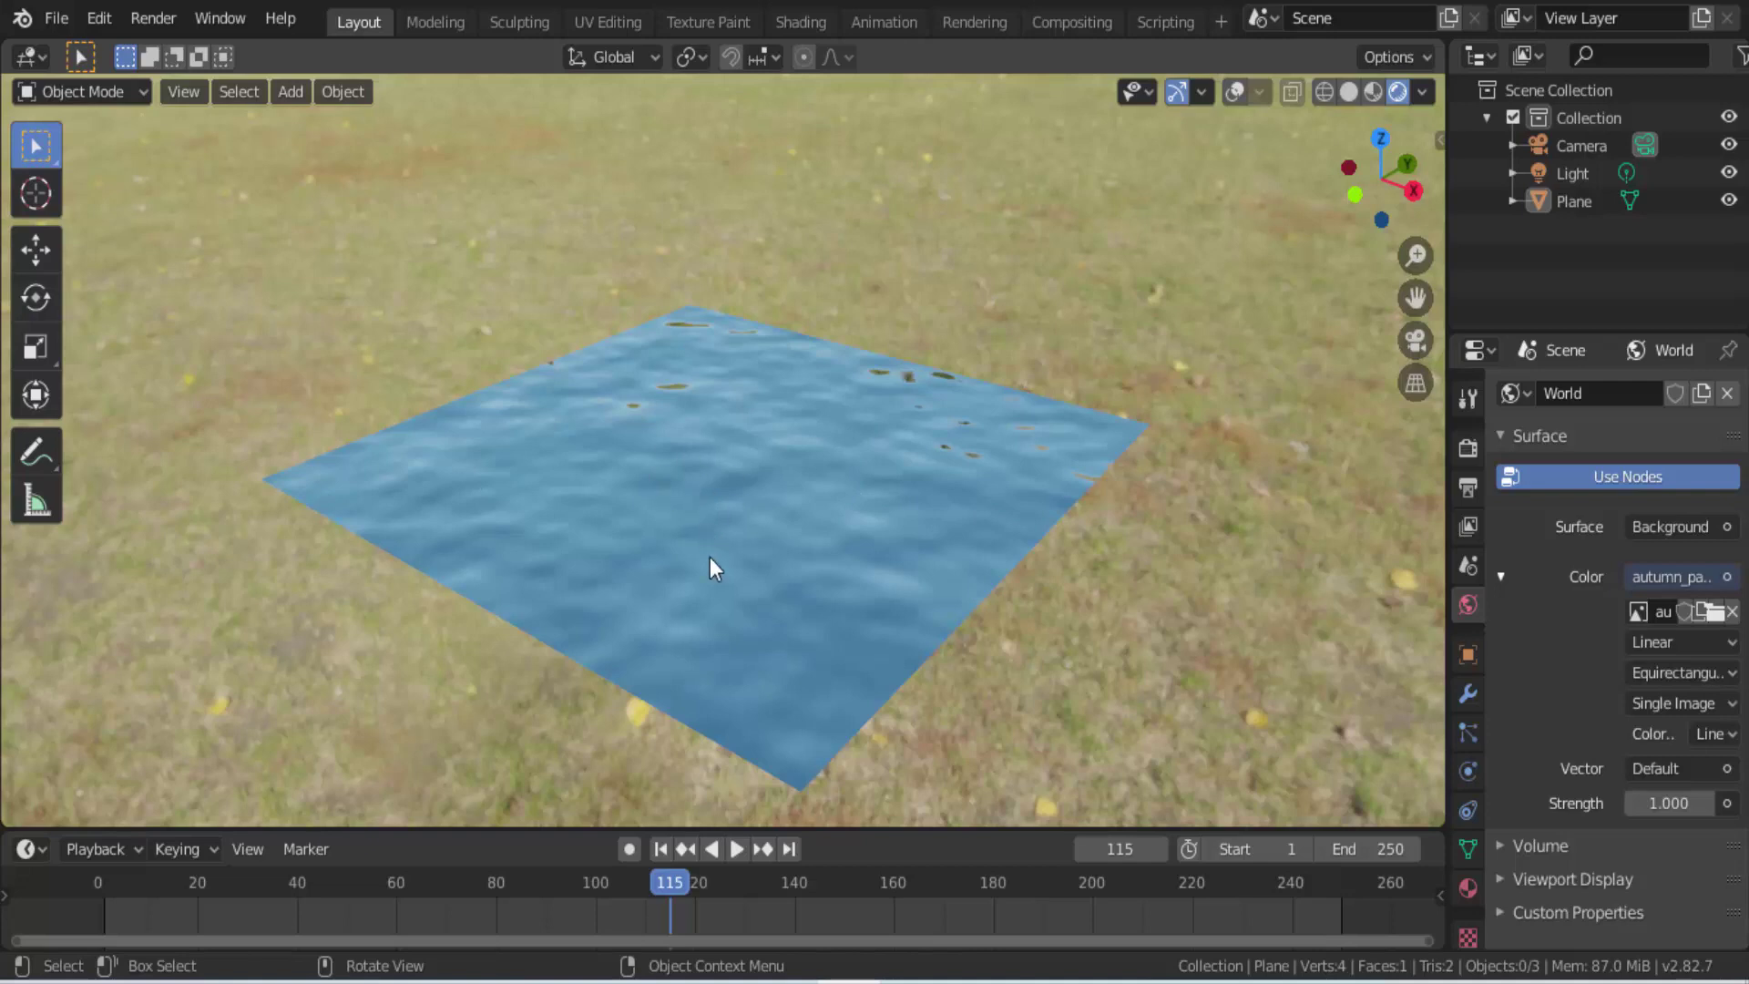
Step: Drive the World background Strength with the Light Path node's Ray Depth
{"action": "middle_click_drag", "start_coordinate": [757, 495], "coordinate": [1250, 433]}
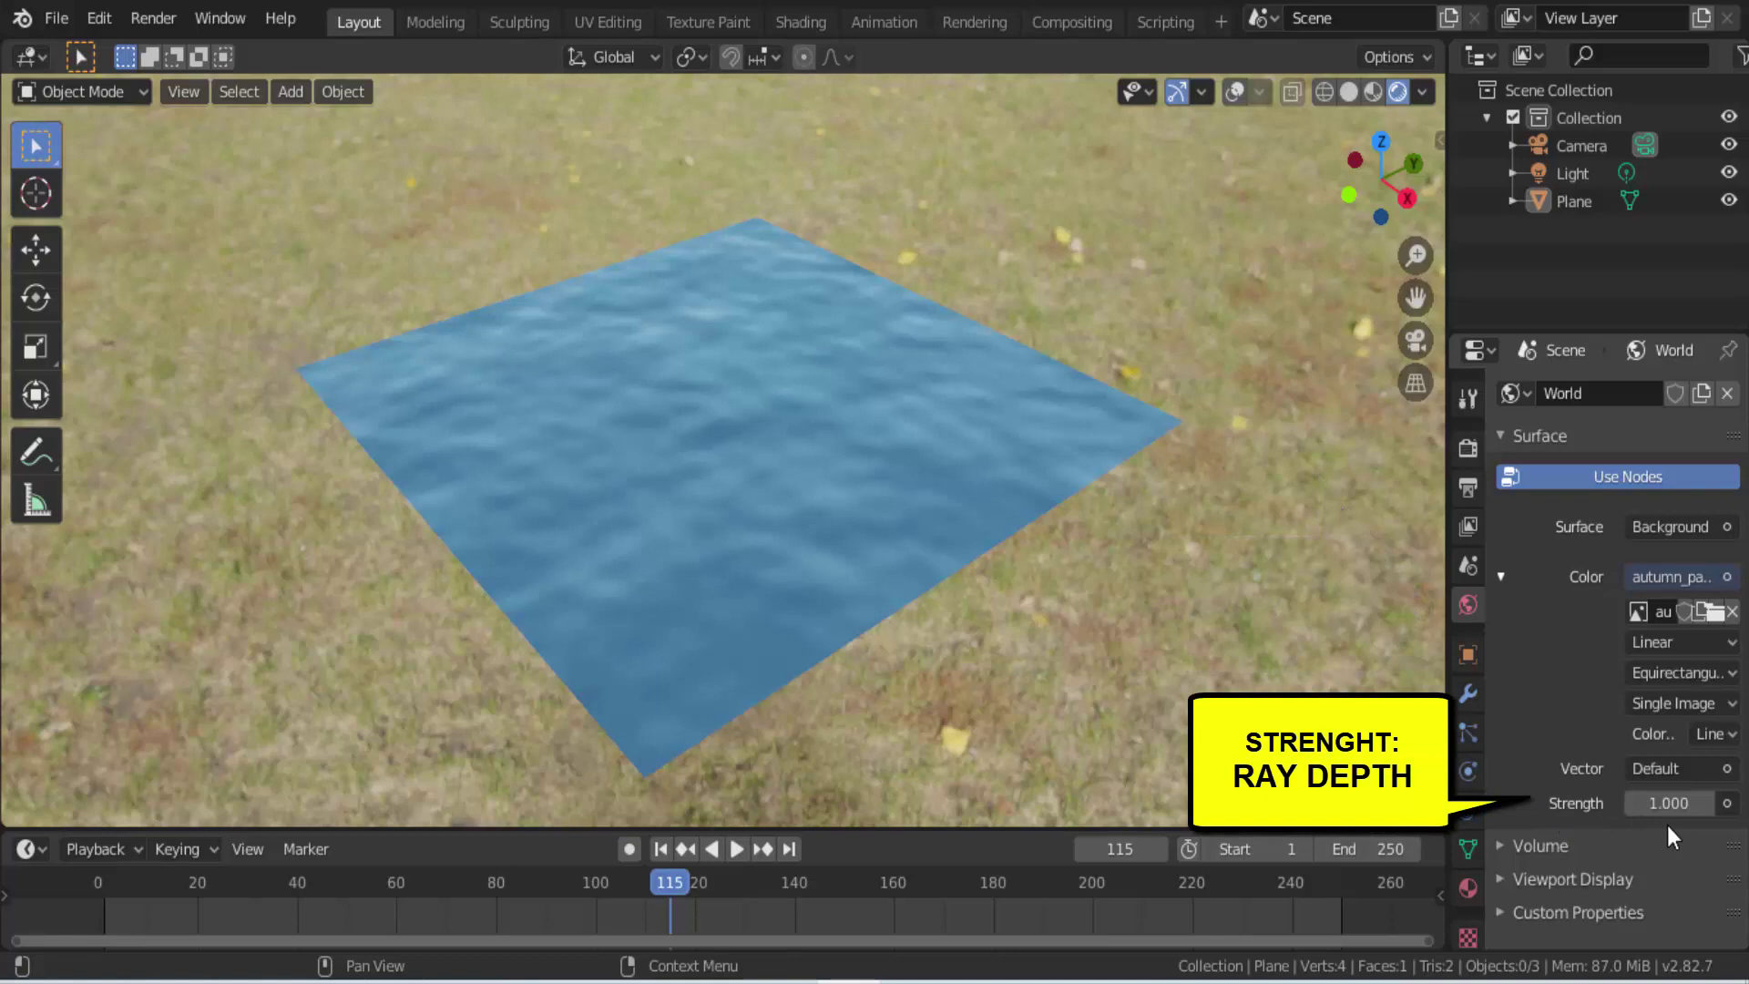
{"action": "left_click", "coordinate": [1727, 804]}
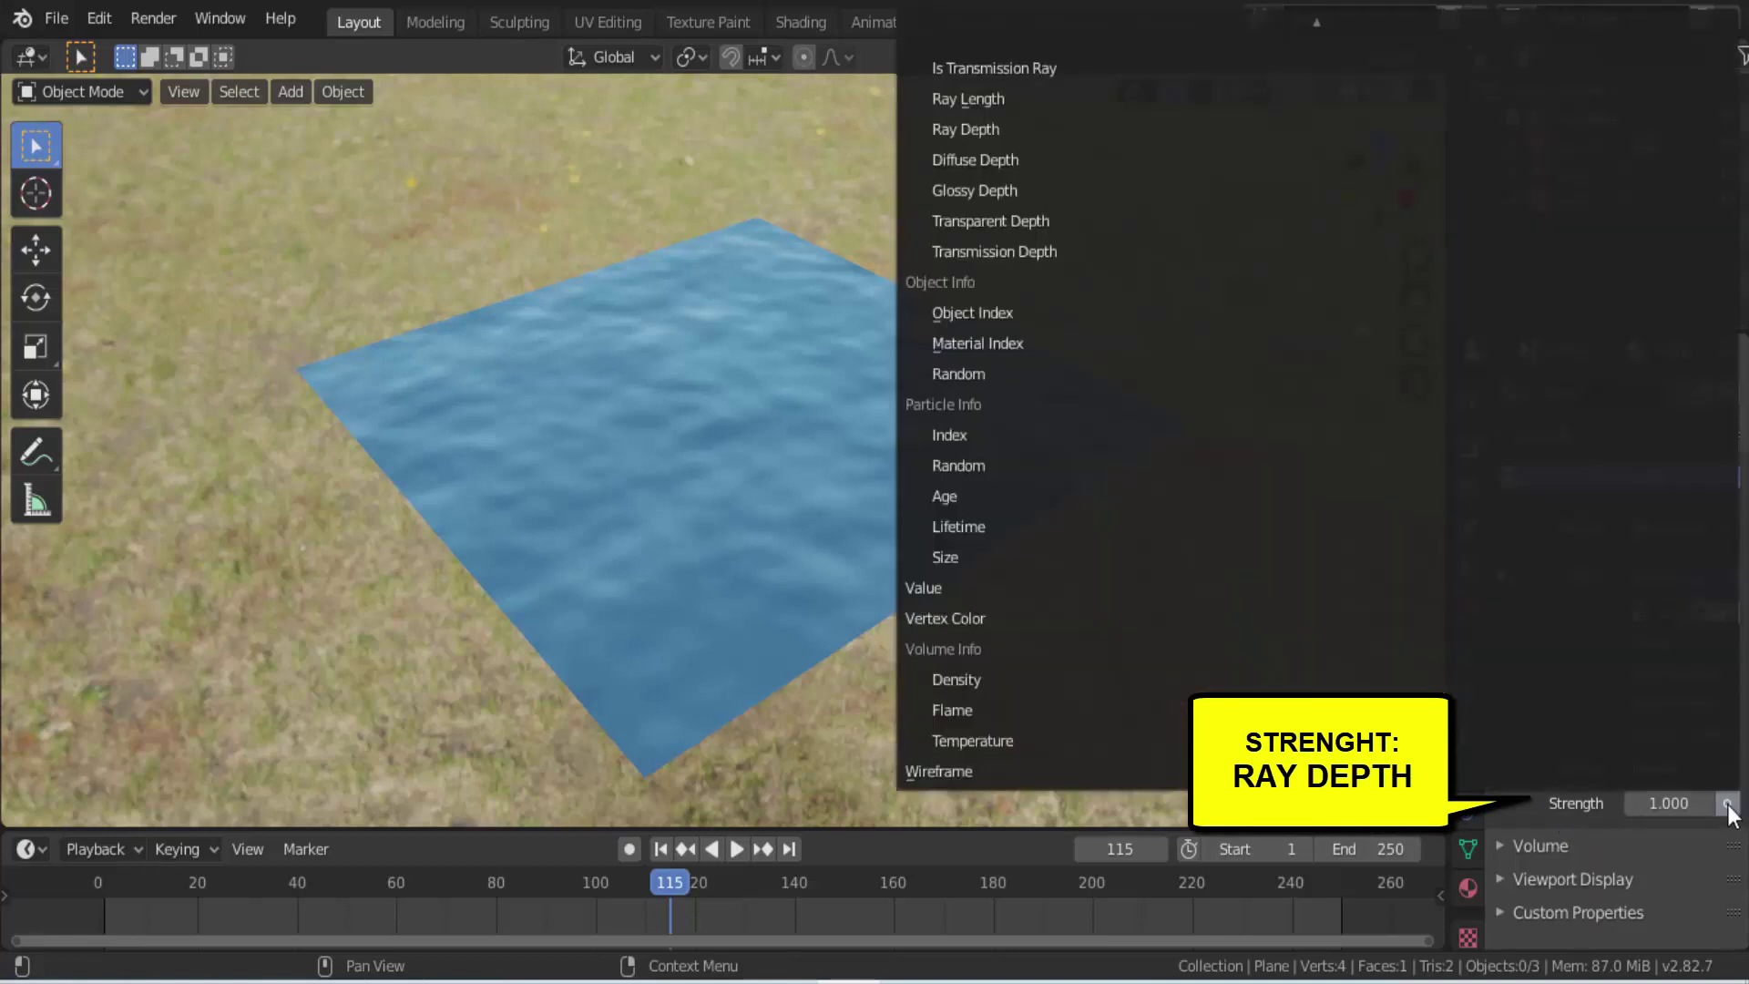
{"action": "left_click", "coordinate": [984, 129]}
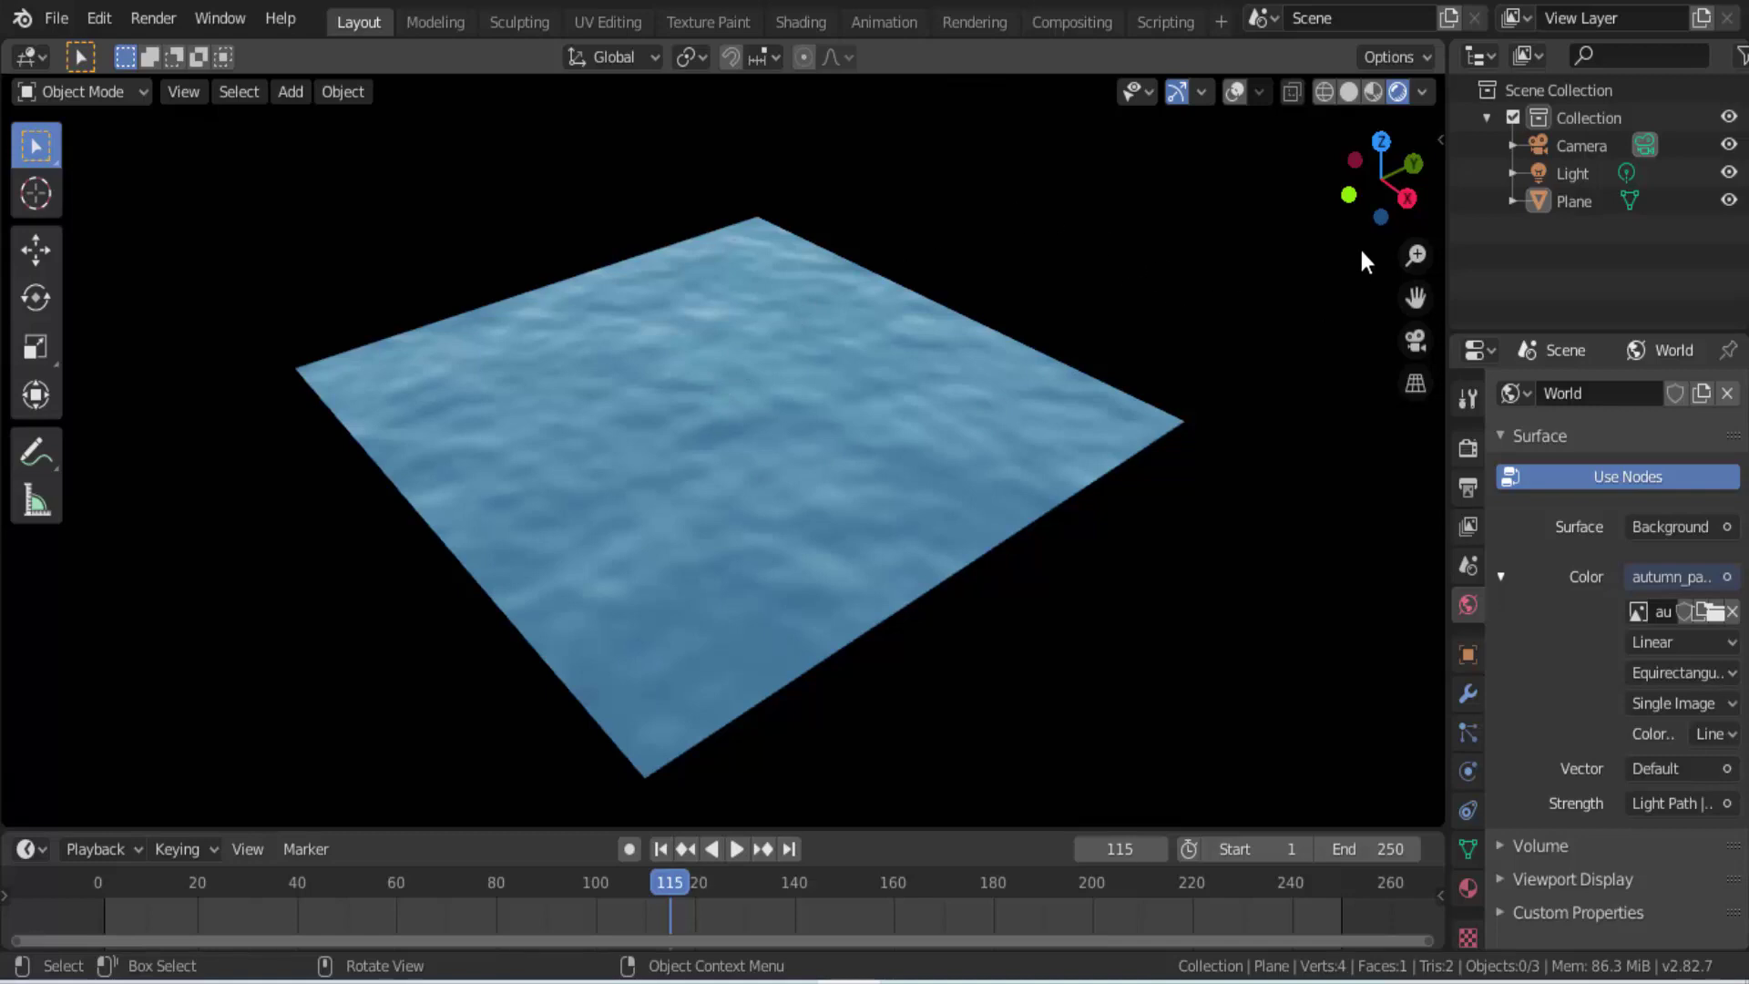
{"action": "left_click_drag", "start_coordinate": [1361, 214], "coordinate": [1380, 184]}
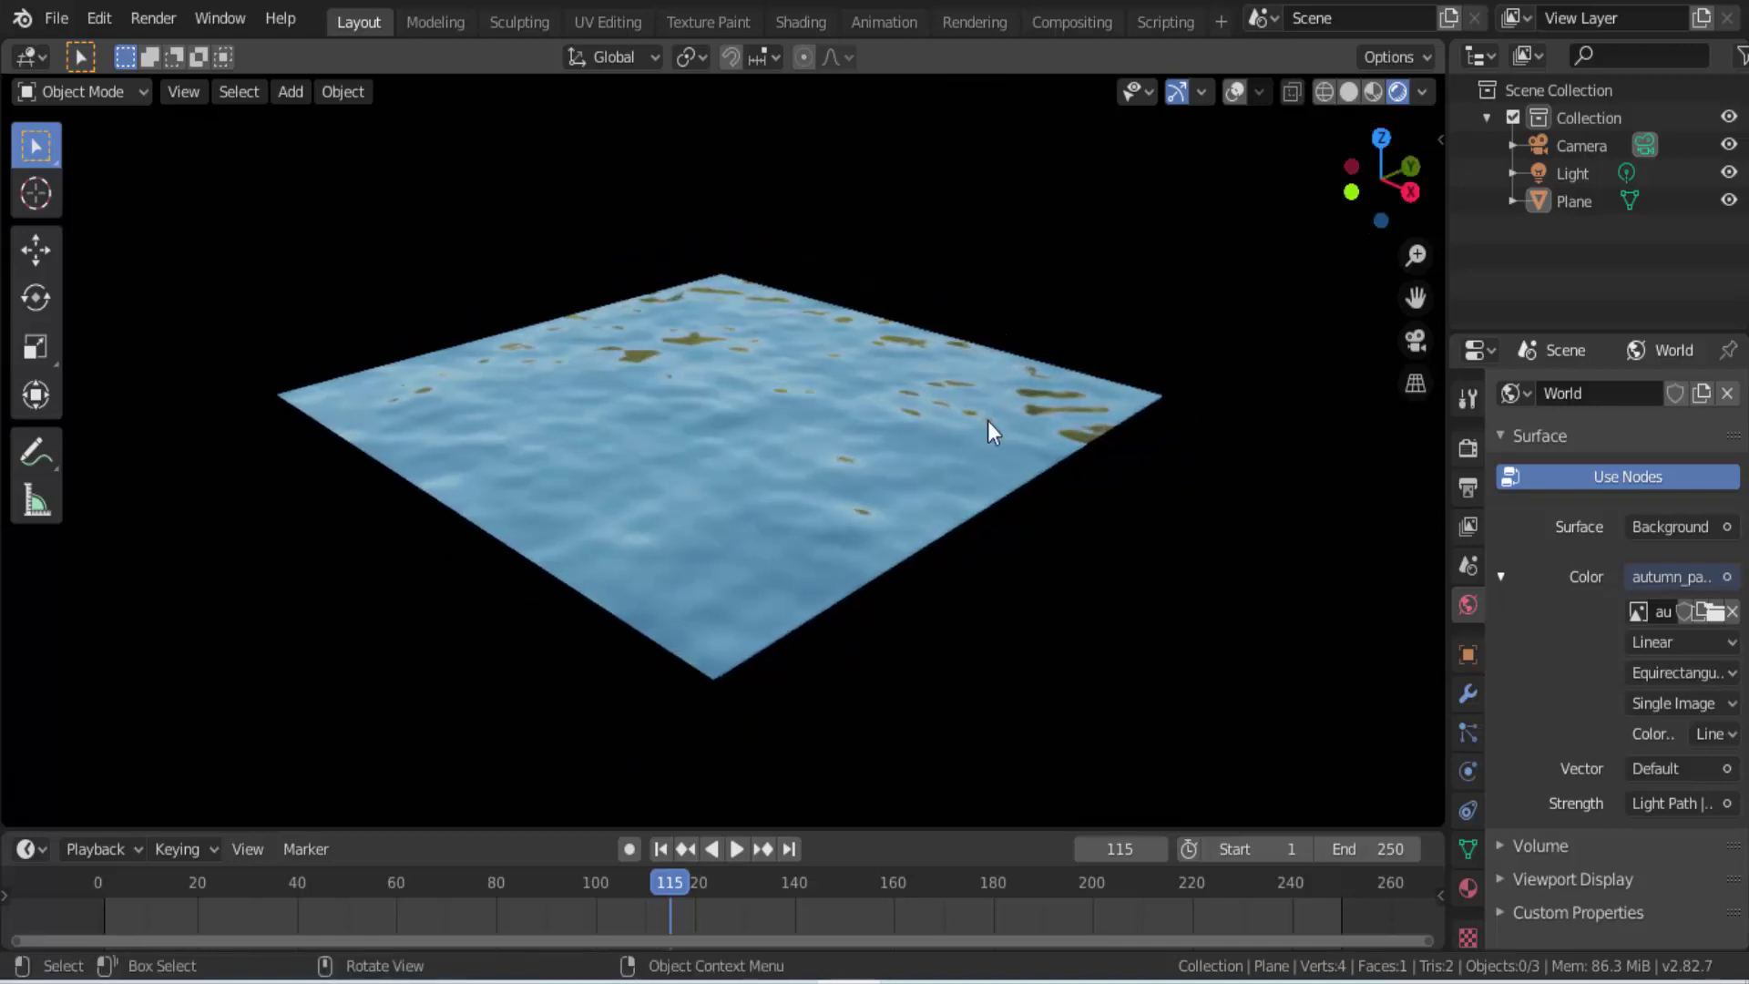
Step: Replace the World environment image with blue_grotto_2k.hdr
{"action": "left_click", "coordinate": [1713, 611]}
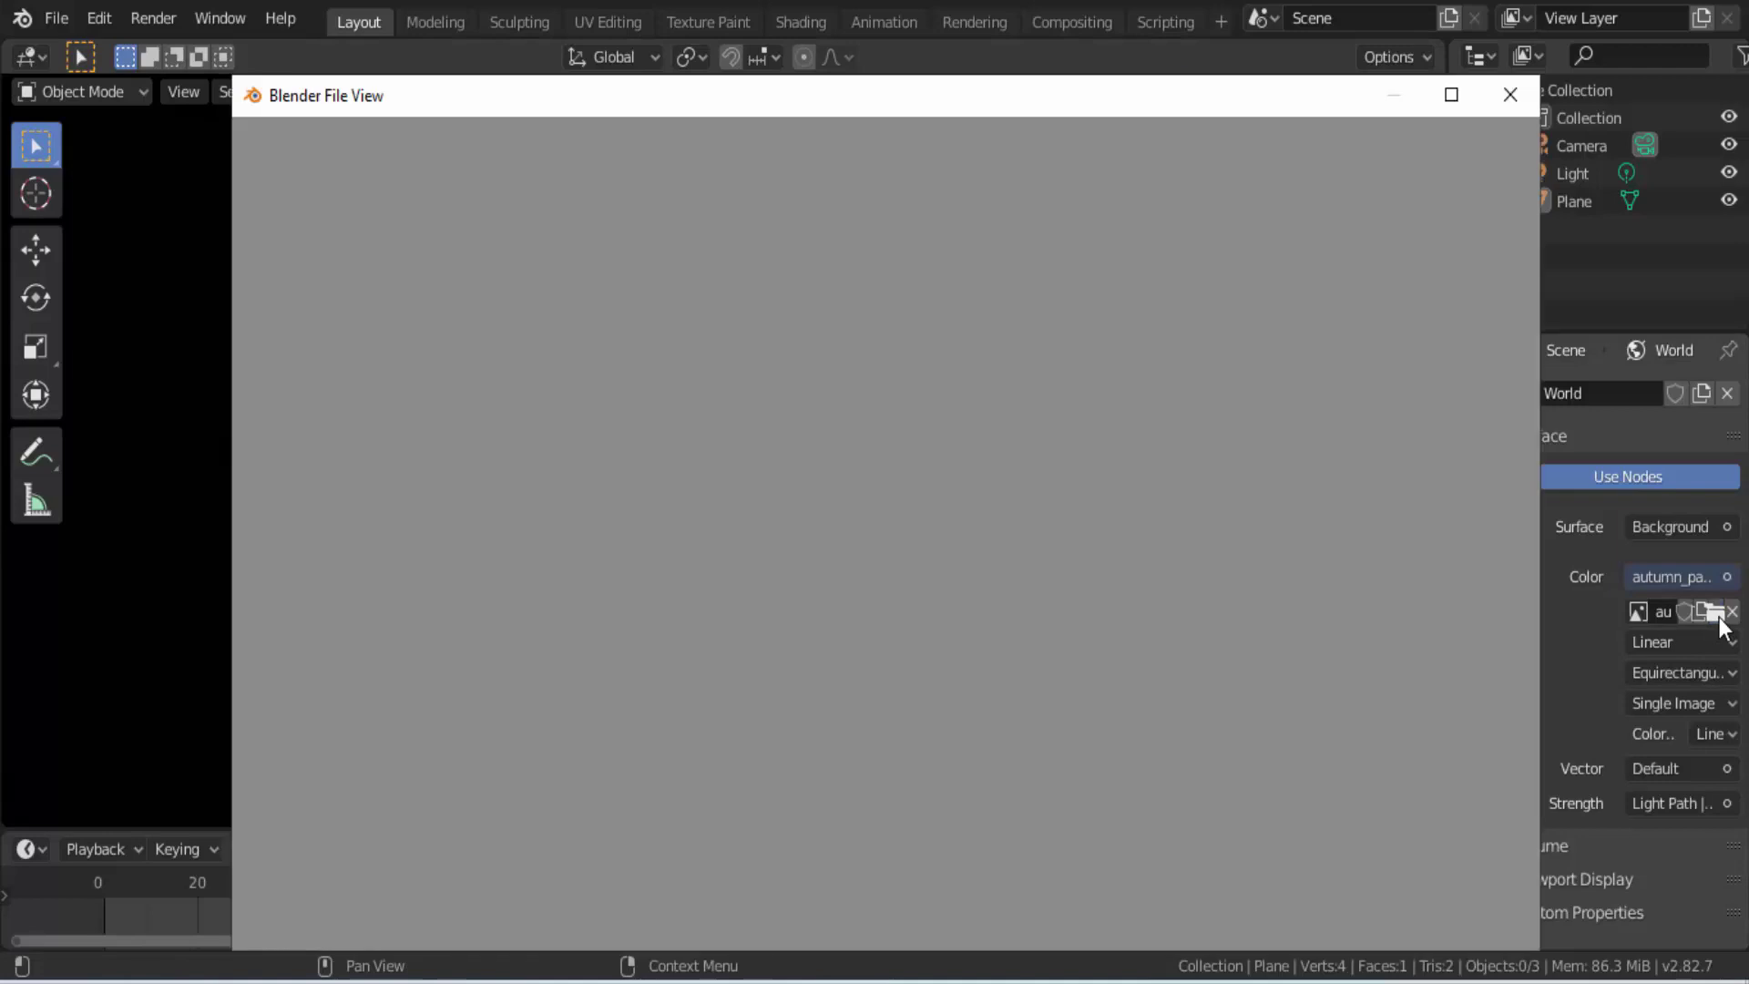
{"action": "left_click", "coordinate": [1281, 632]}
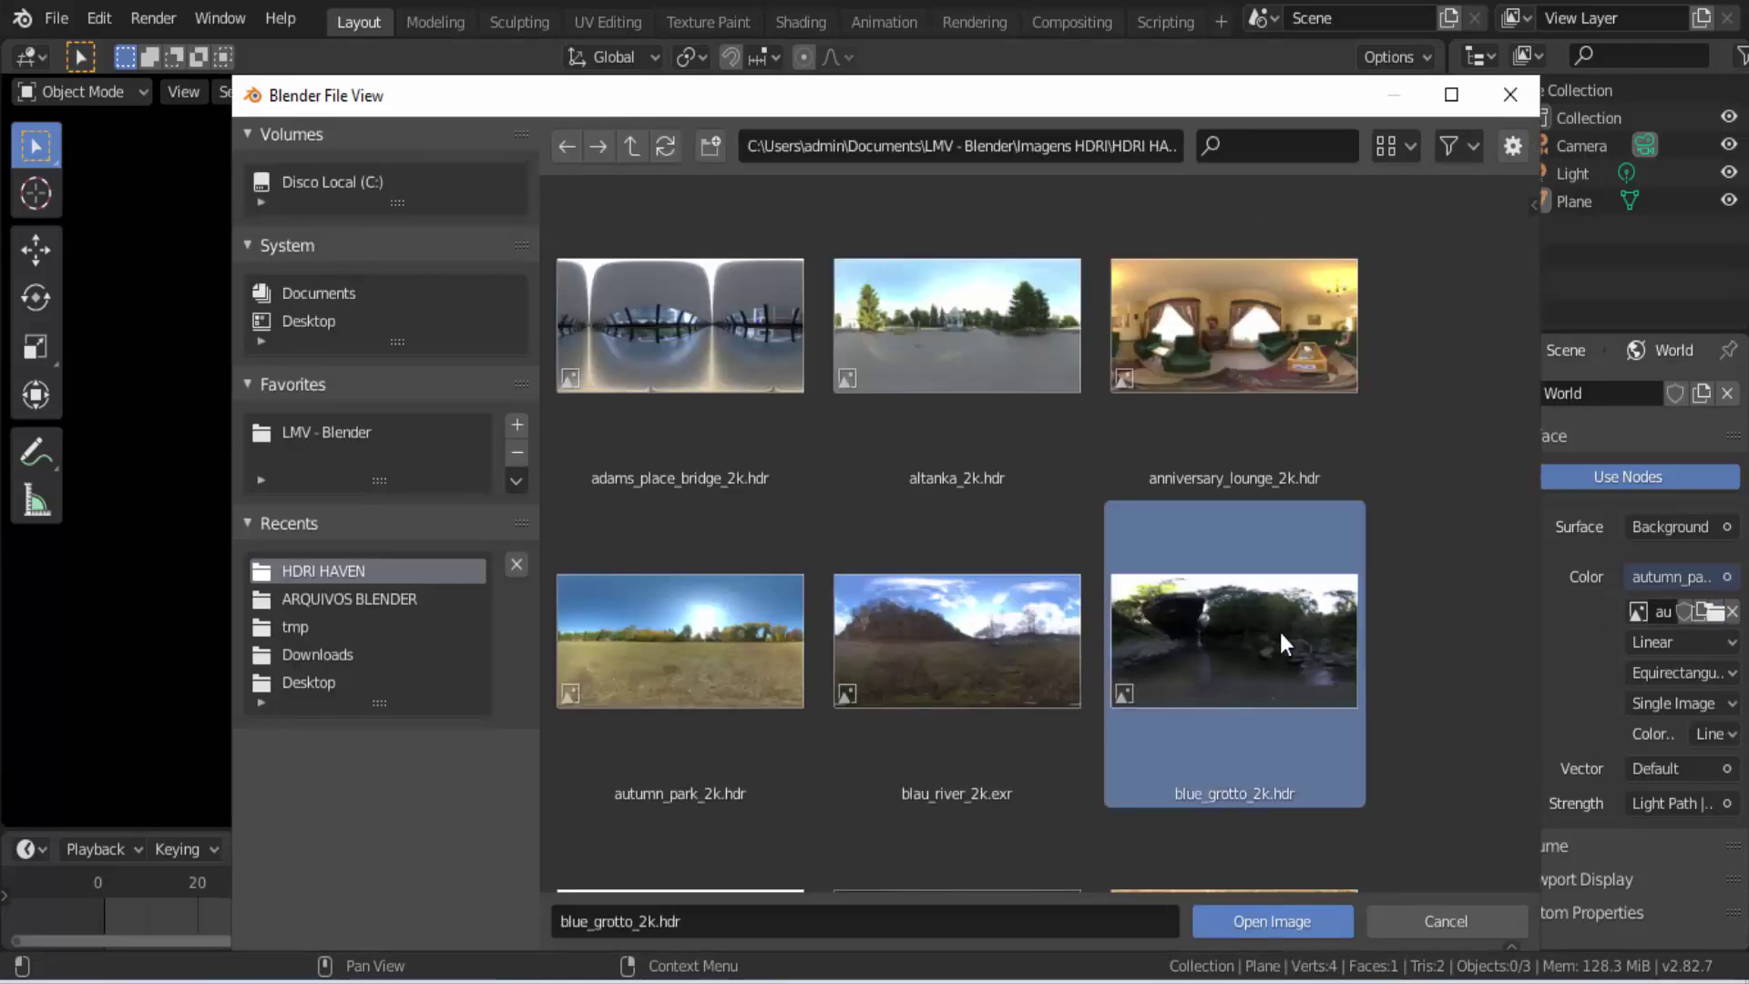
{"action": "left_click", "coordinate": [1282, 920]}
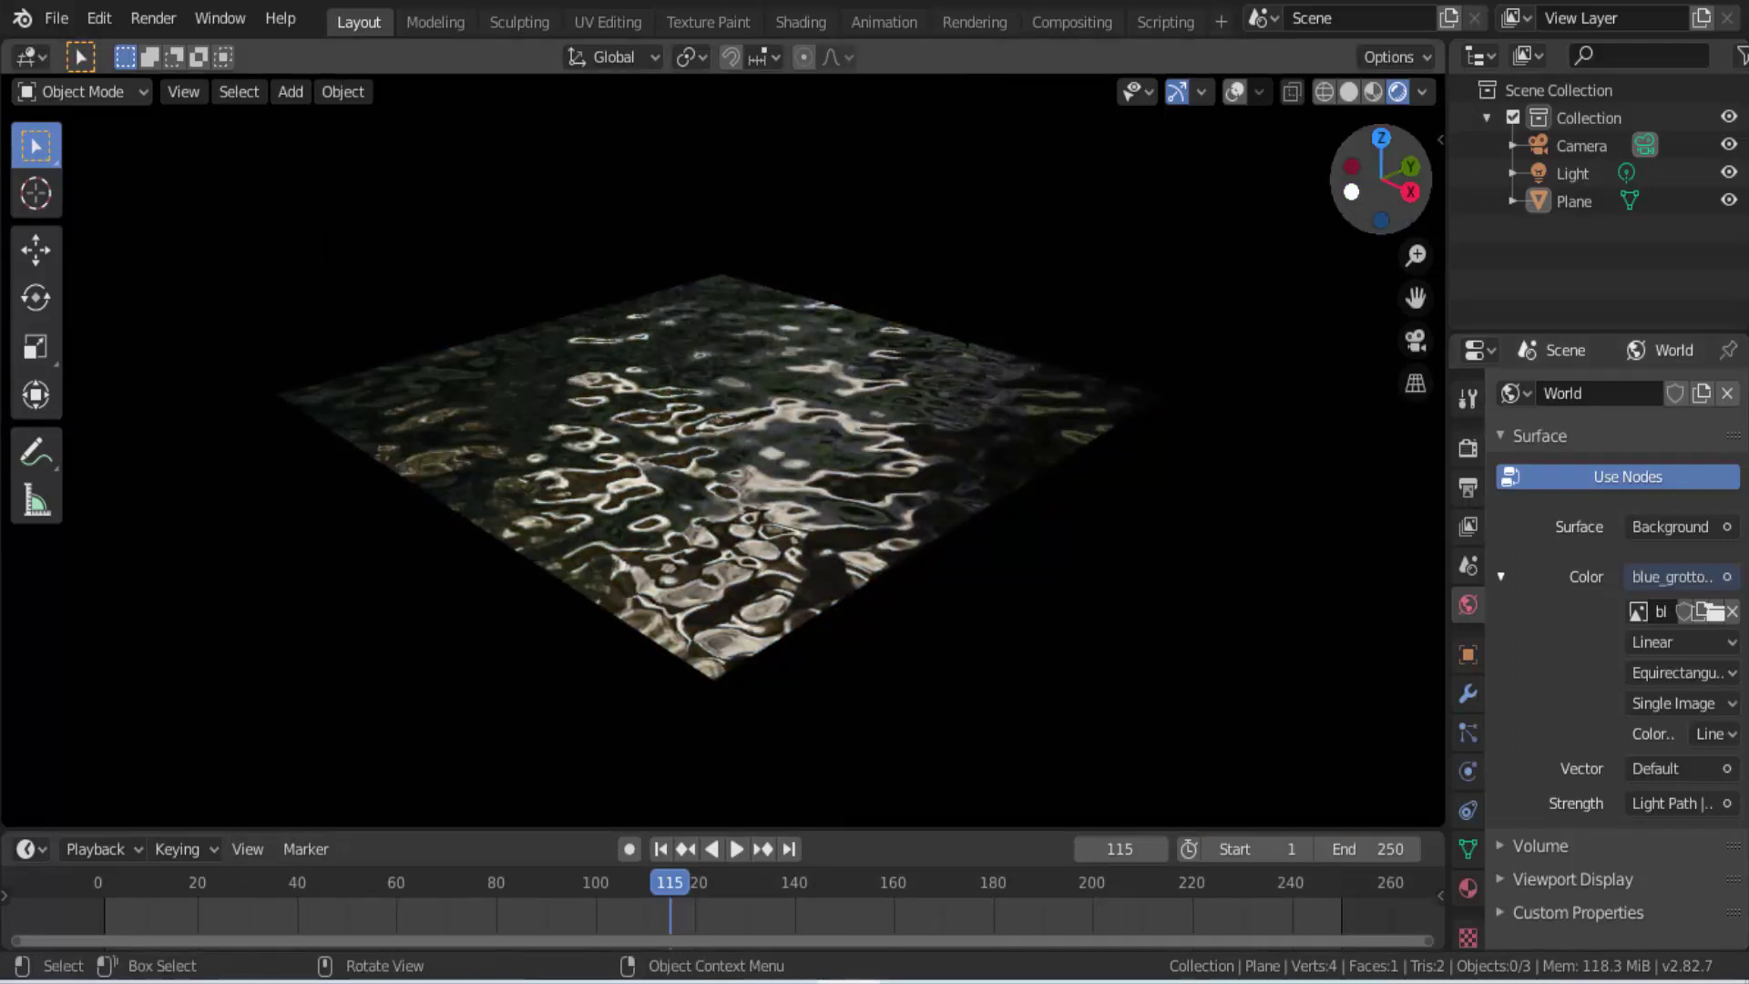
Step: Look through the camera and slightly adjust its viewing angle on the water plane
{"action": "left_click_drag", "start_coordinate": [1363, 209], "coordinate": [1374, 211]}
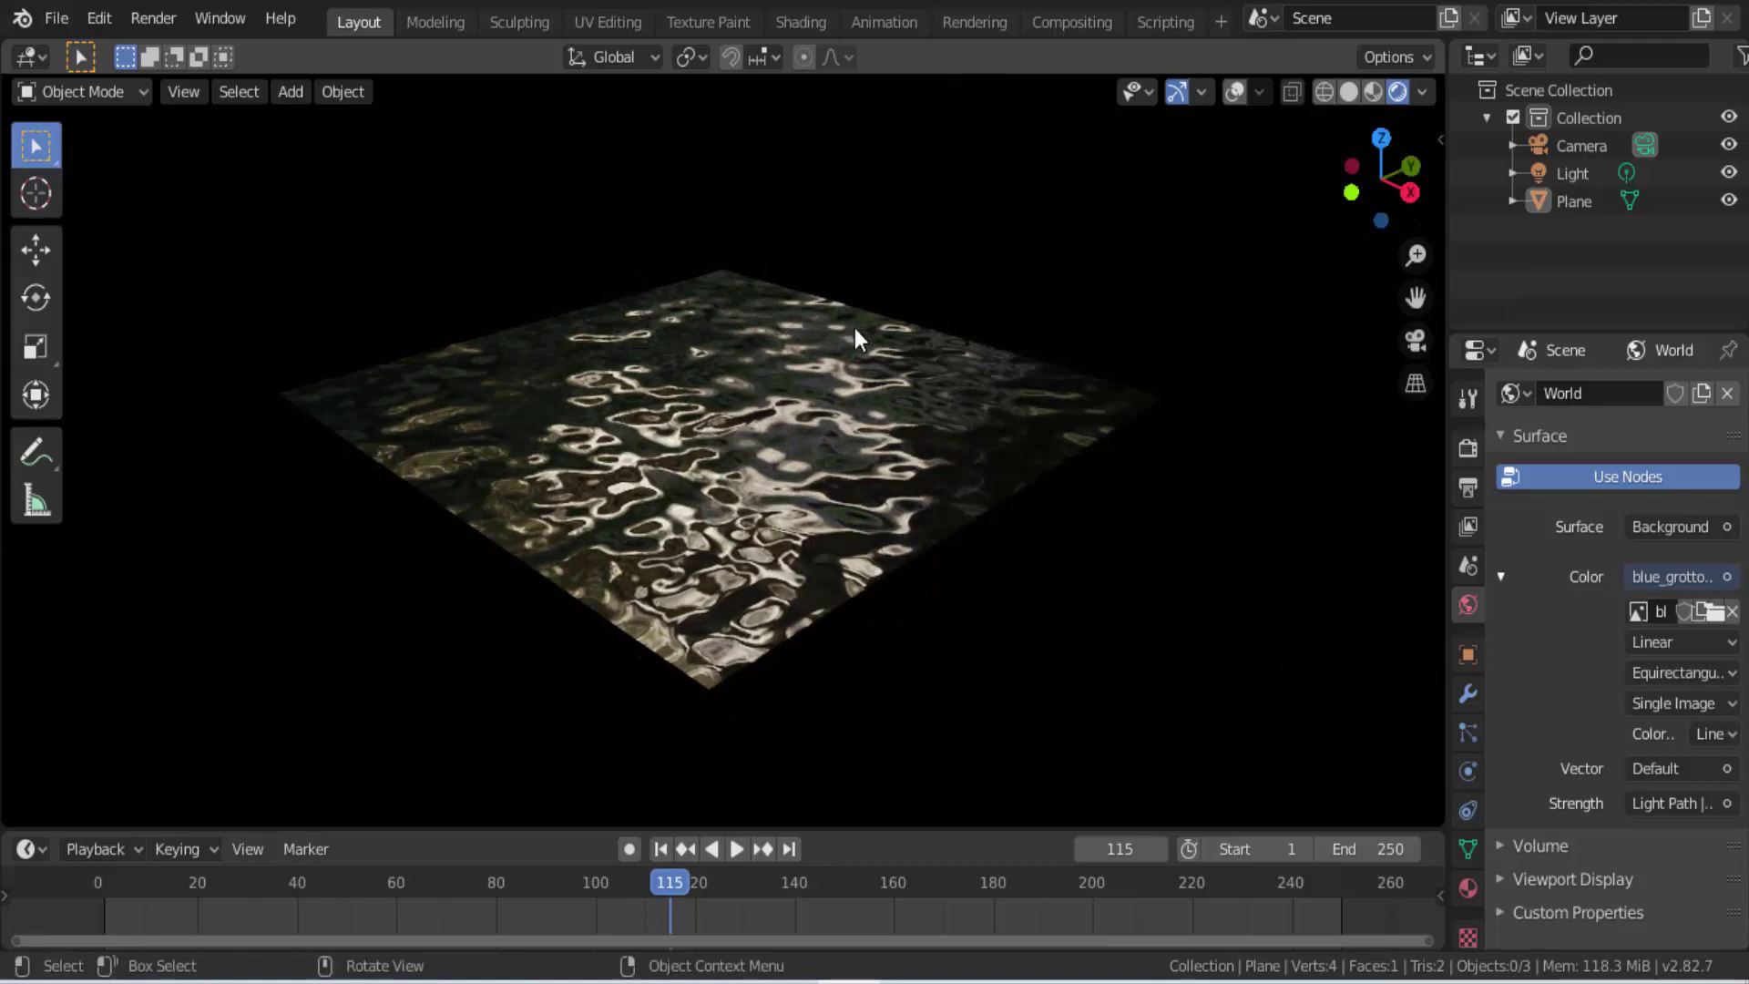
{"action": "left_click", "coordinate": [1417, 343]}
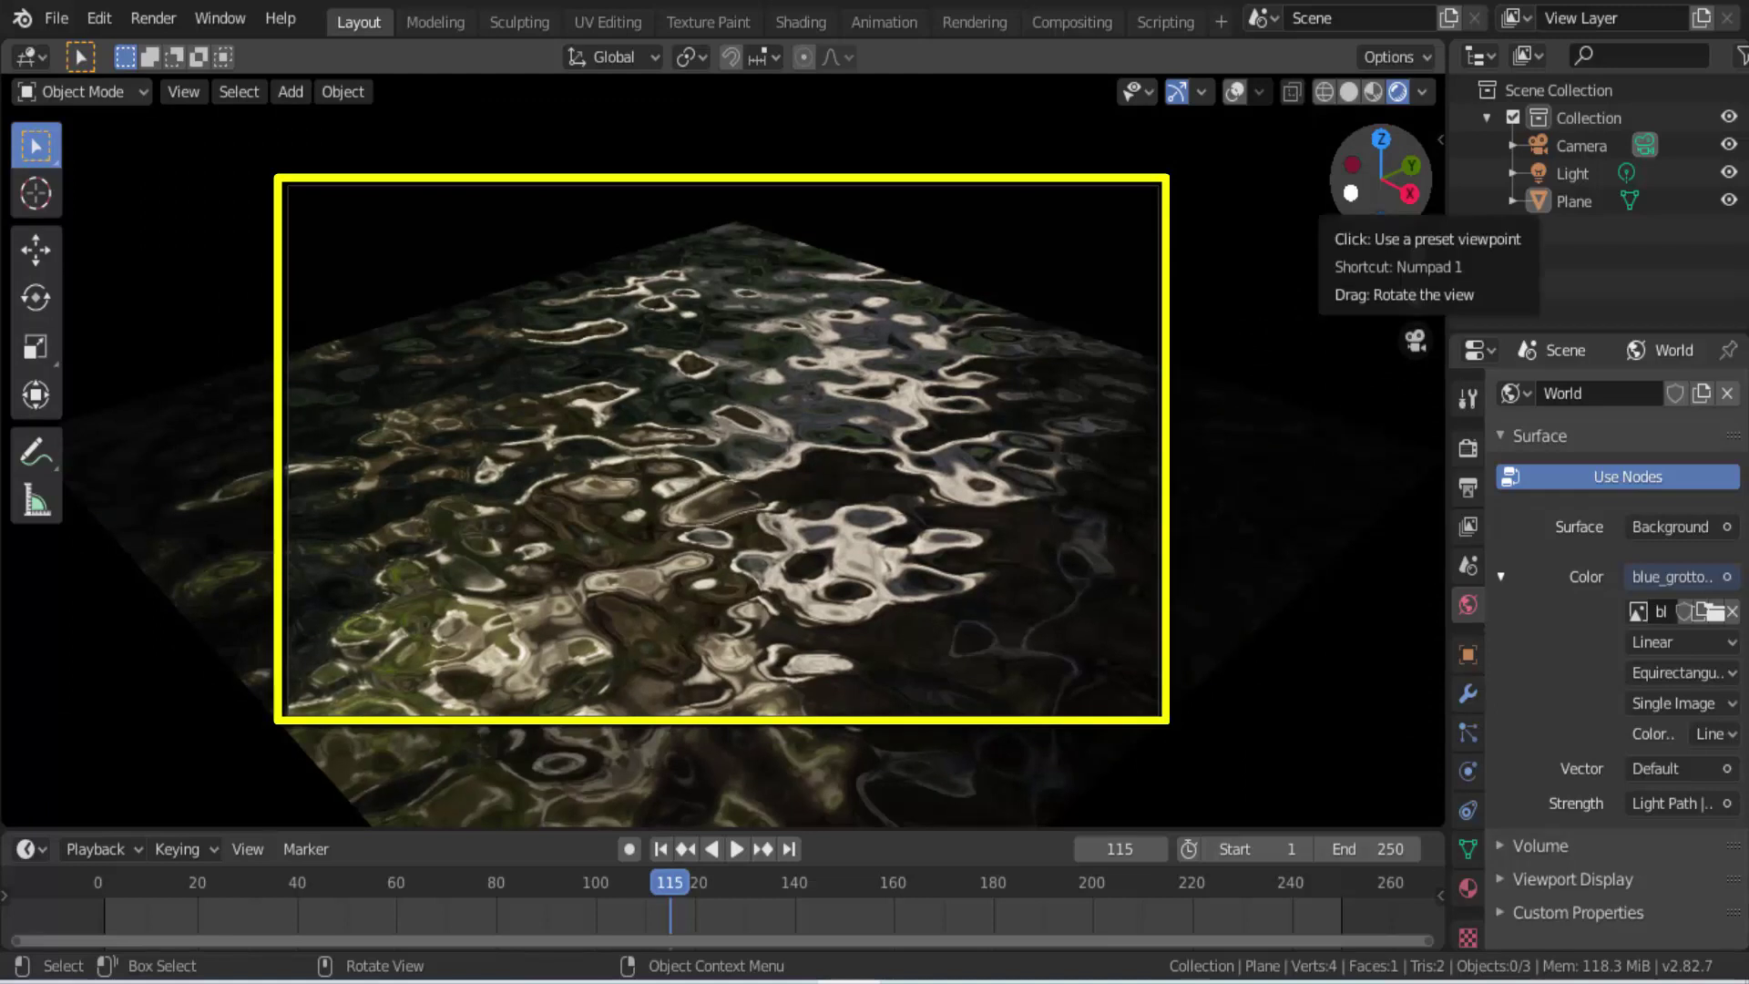
{"action": "left_click_drag", "start_coordinate": [1355, 197], "coordinate": [1355, 197]}
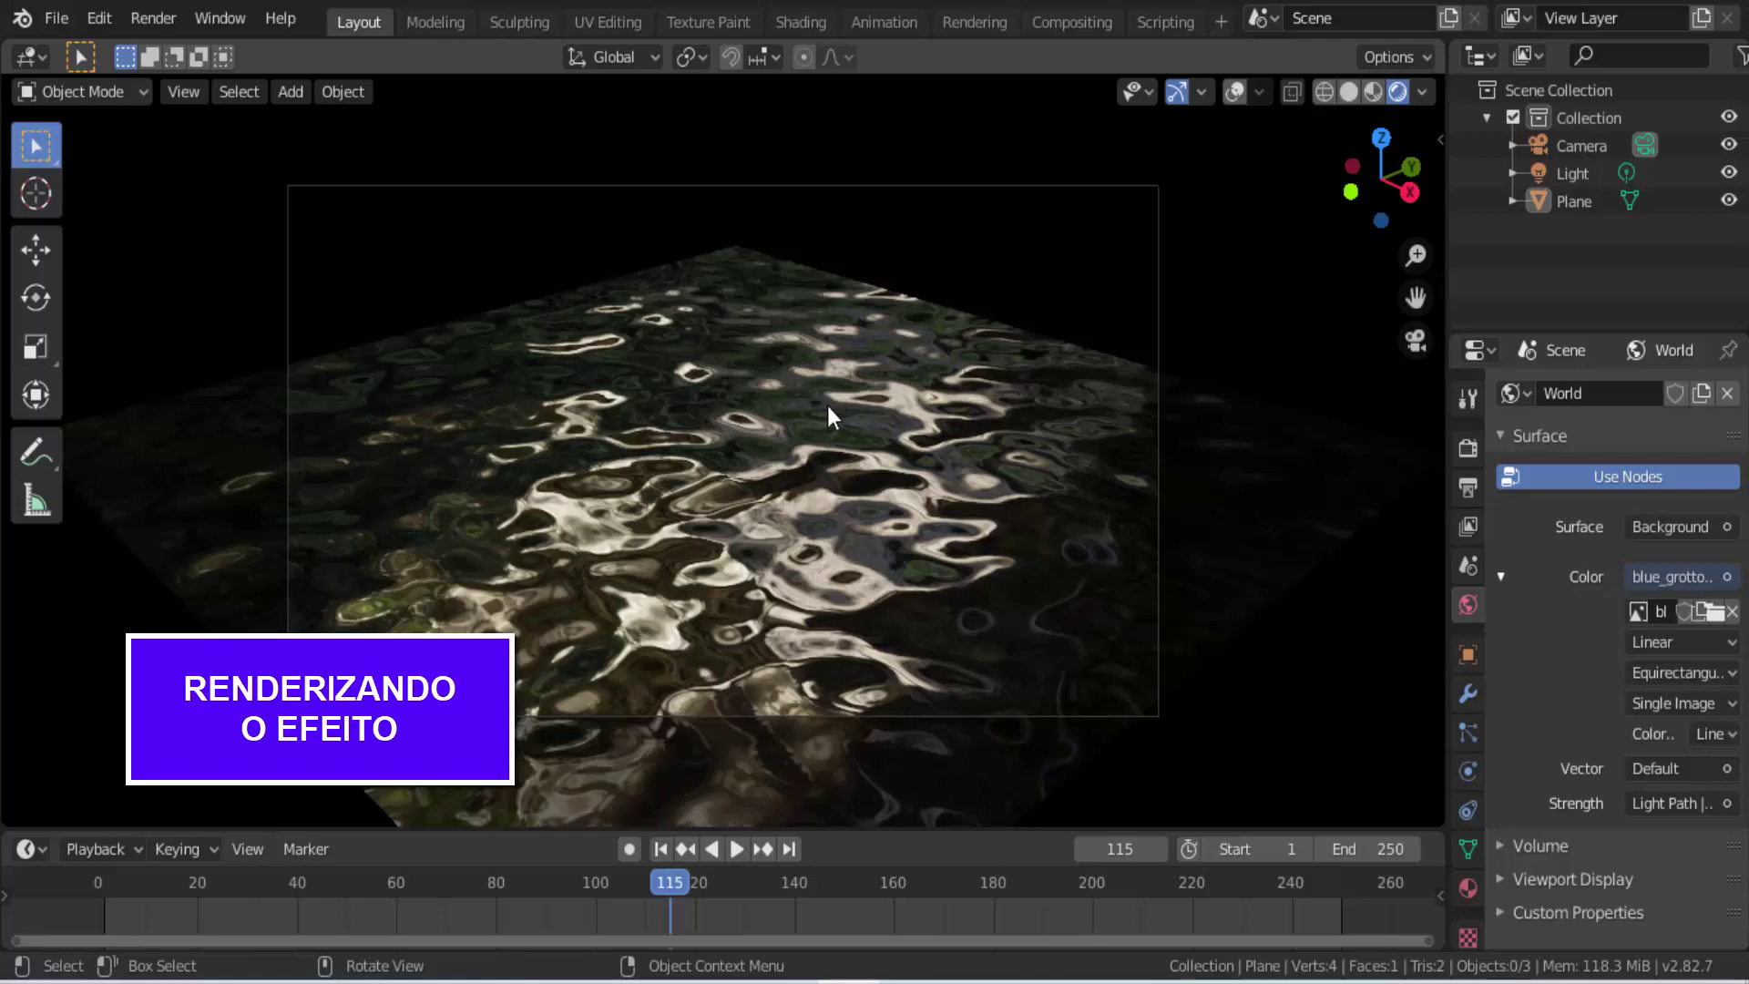
Step: Set the Eevee render sampling to 30
{"action": "left_click", "coordinate": [1467, 447]}
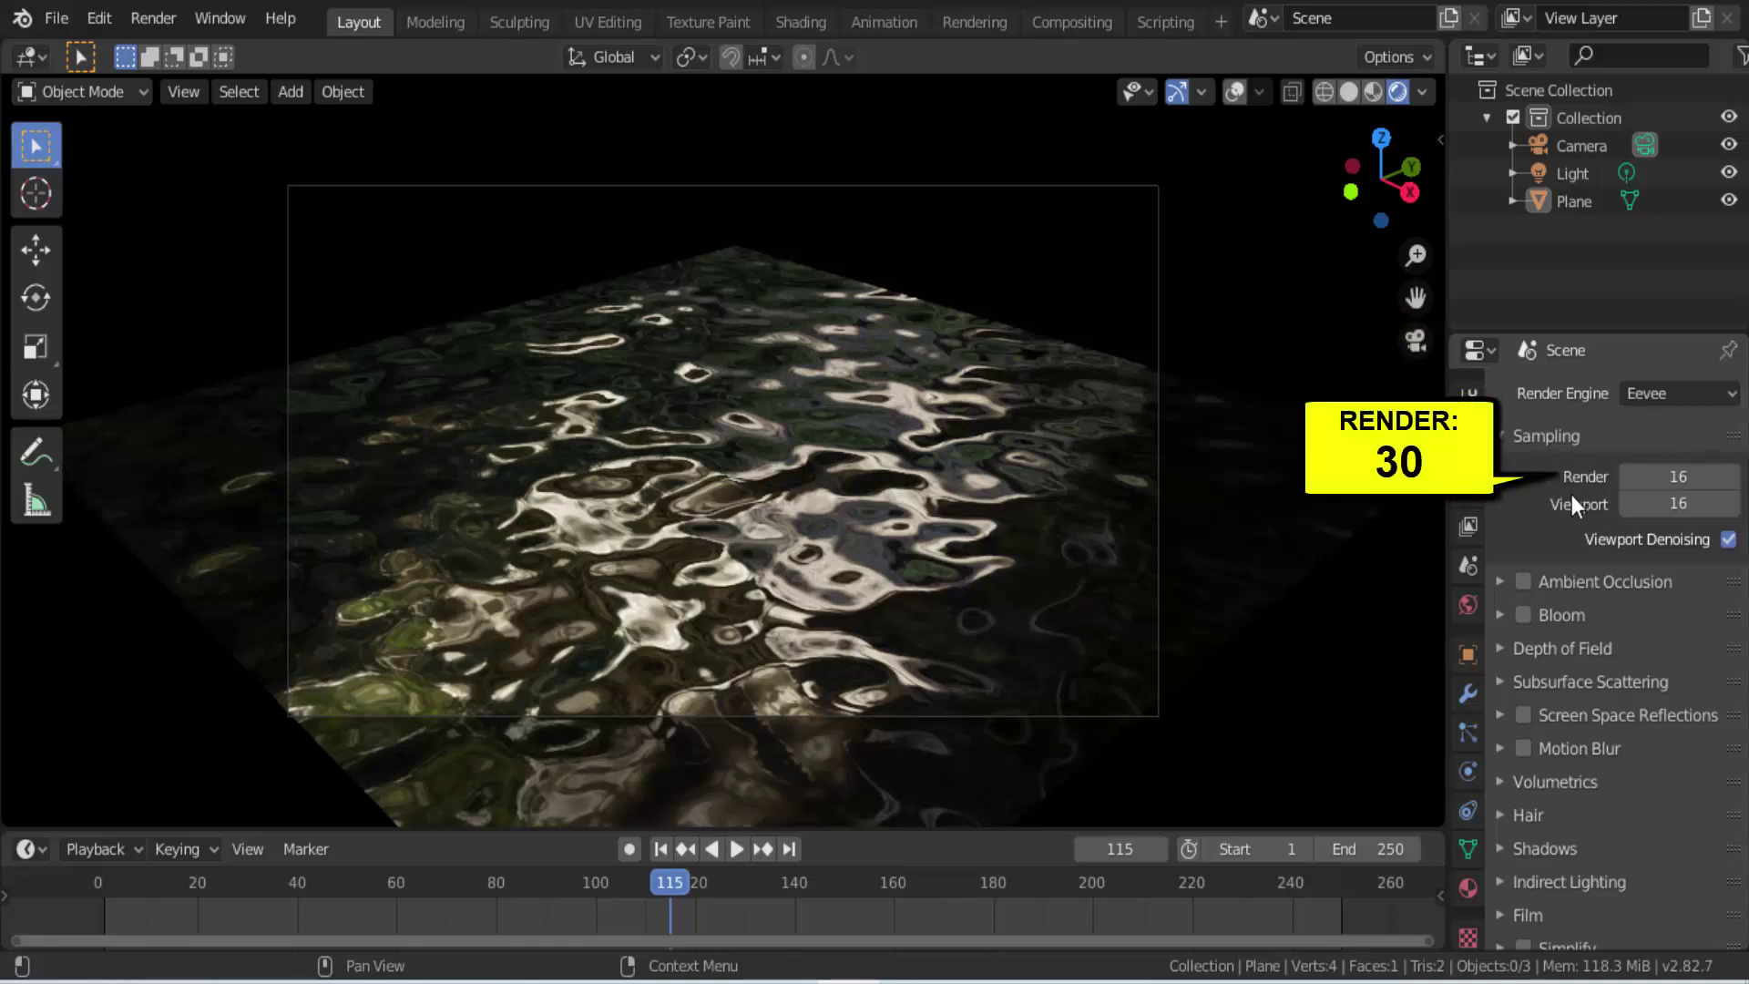
{"action": "left_click", "coordinate": [1631, 476]}
{"action": "type", "text": "30"}
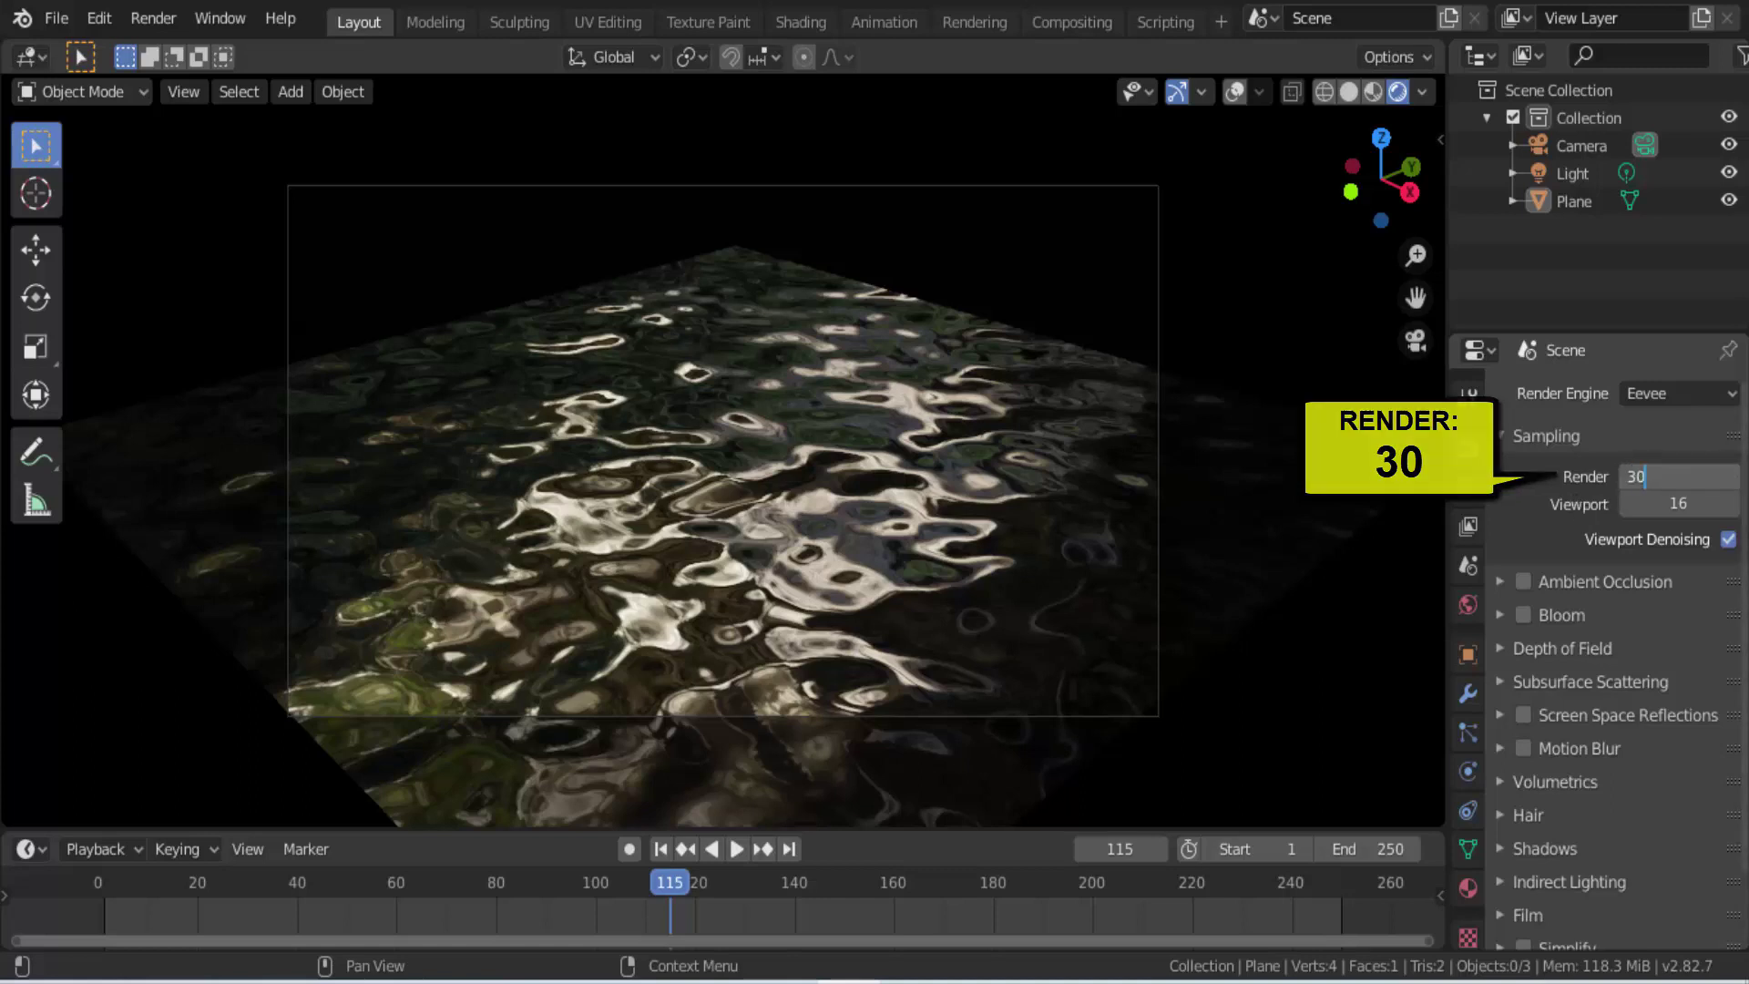
{"action": "key", "text": "Return"}
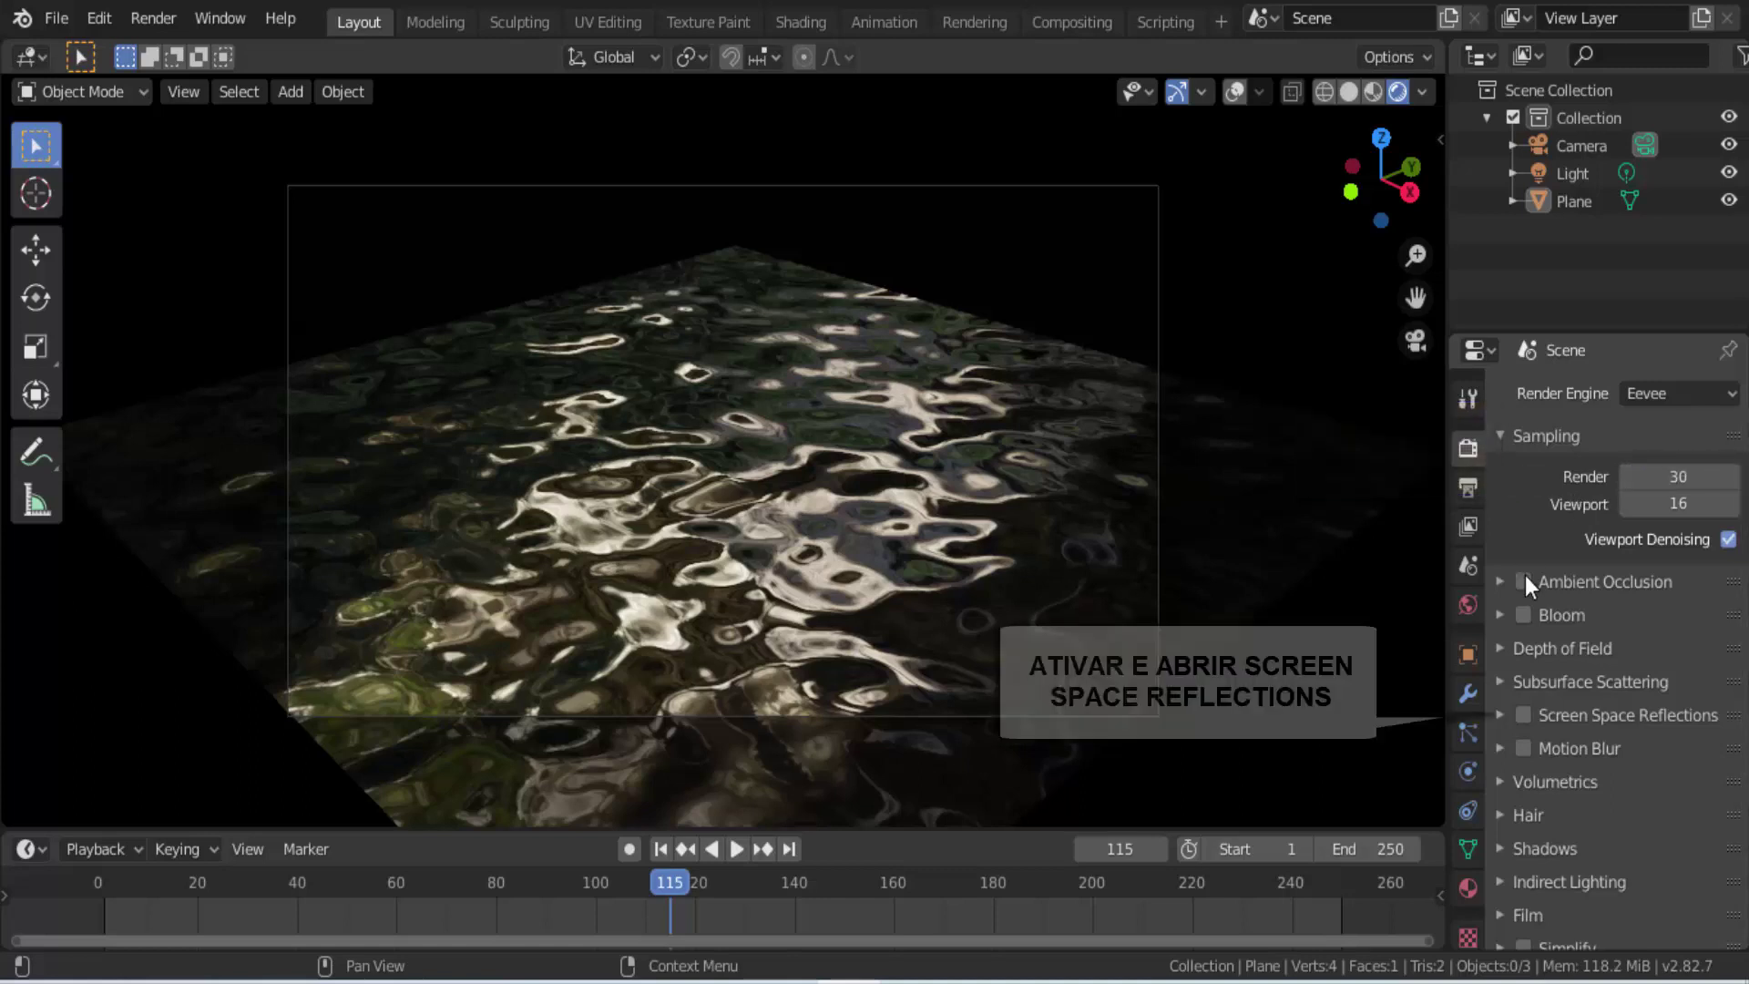
Step: Enable Screen Space Reflections with Refraction in the Eevee render settings
{"action": "left_click", "coordinate": [1524, 714]}
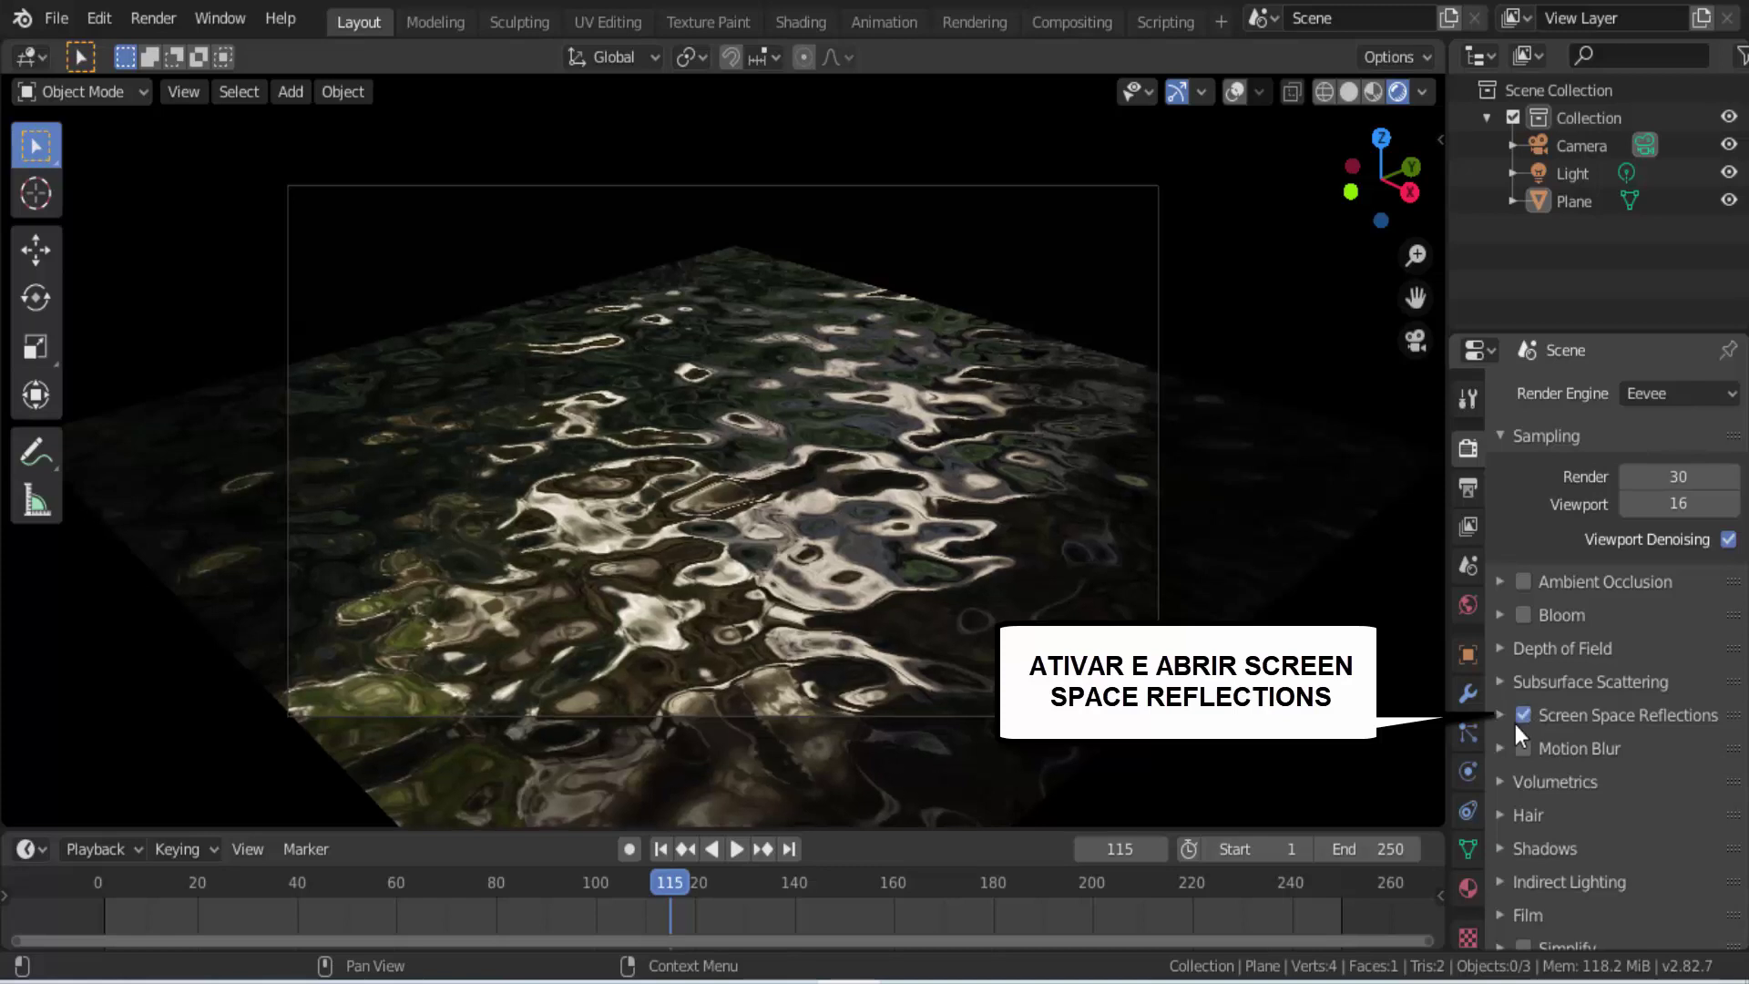
{"action": "left_click", "coordinate": [1498, 714]}
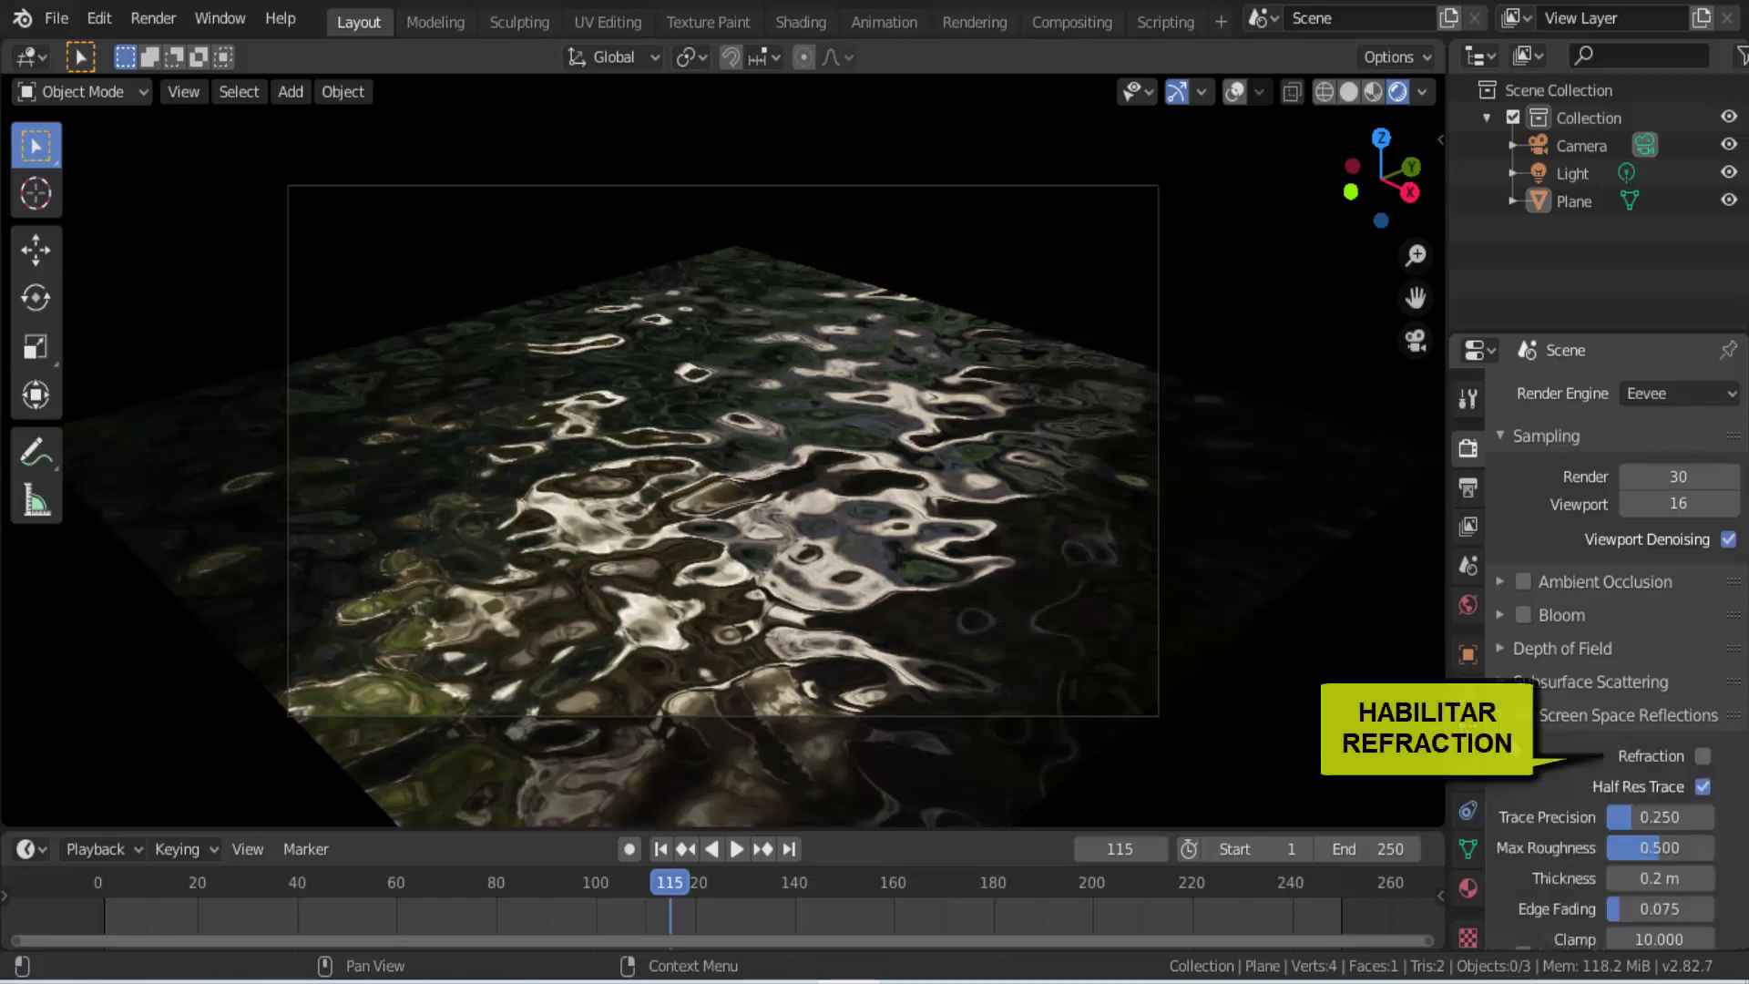
{"action": "left_click", "coordinate": [1704, 755]}
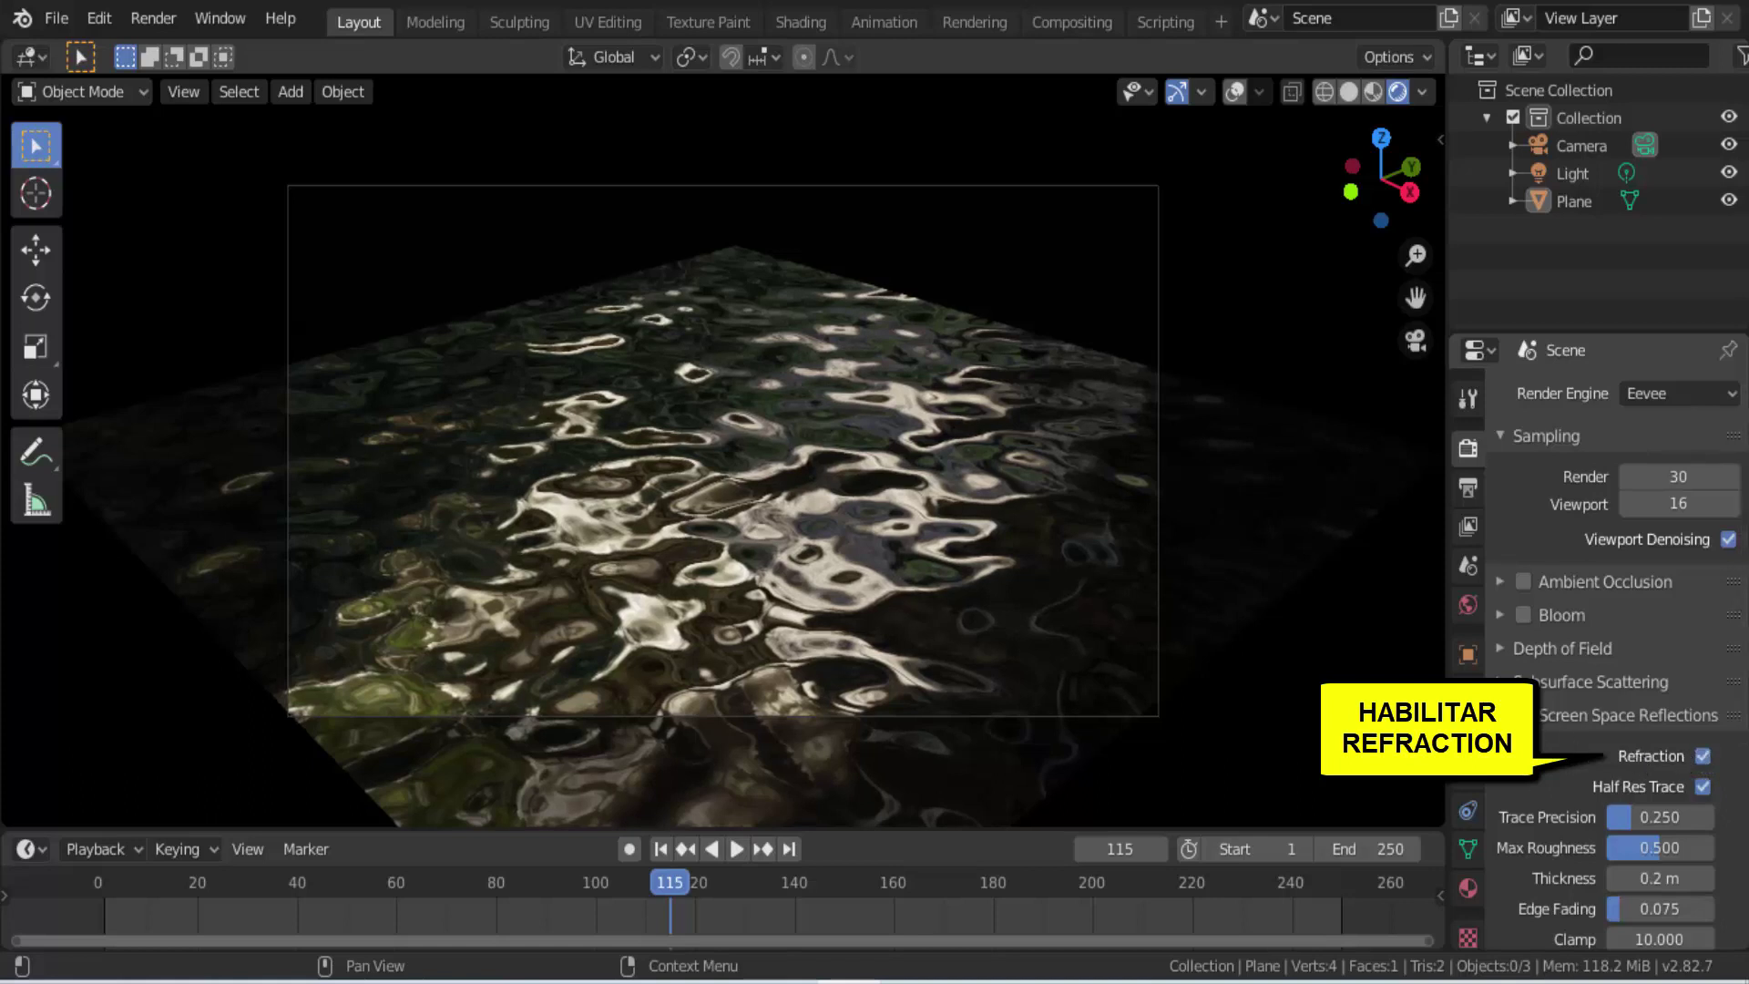
{"action": "left_click", "coordinate": [1503, 714]}
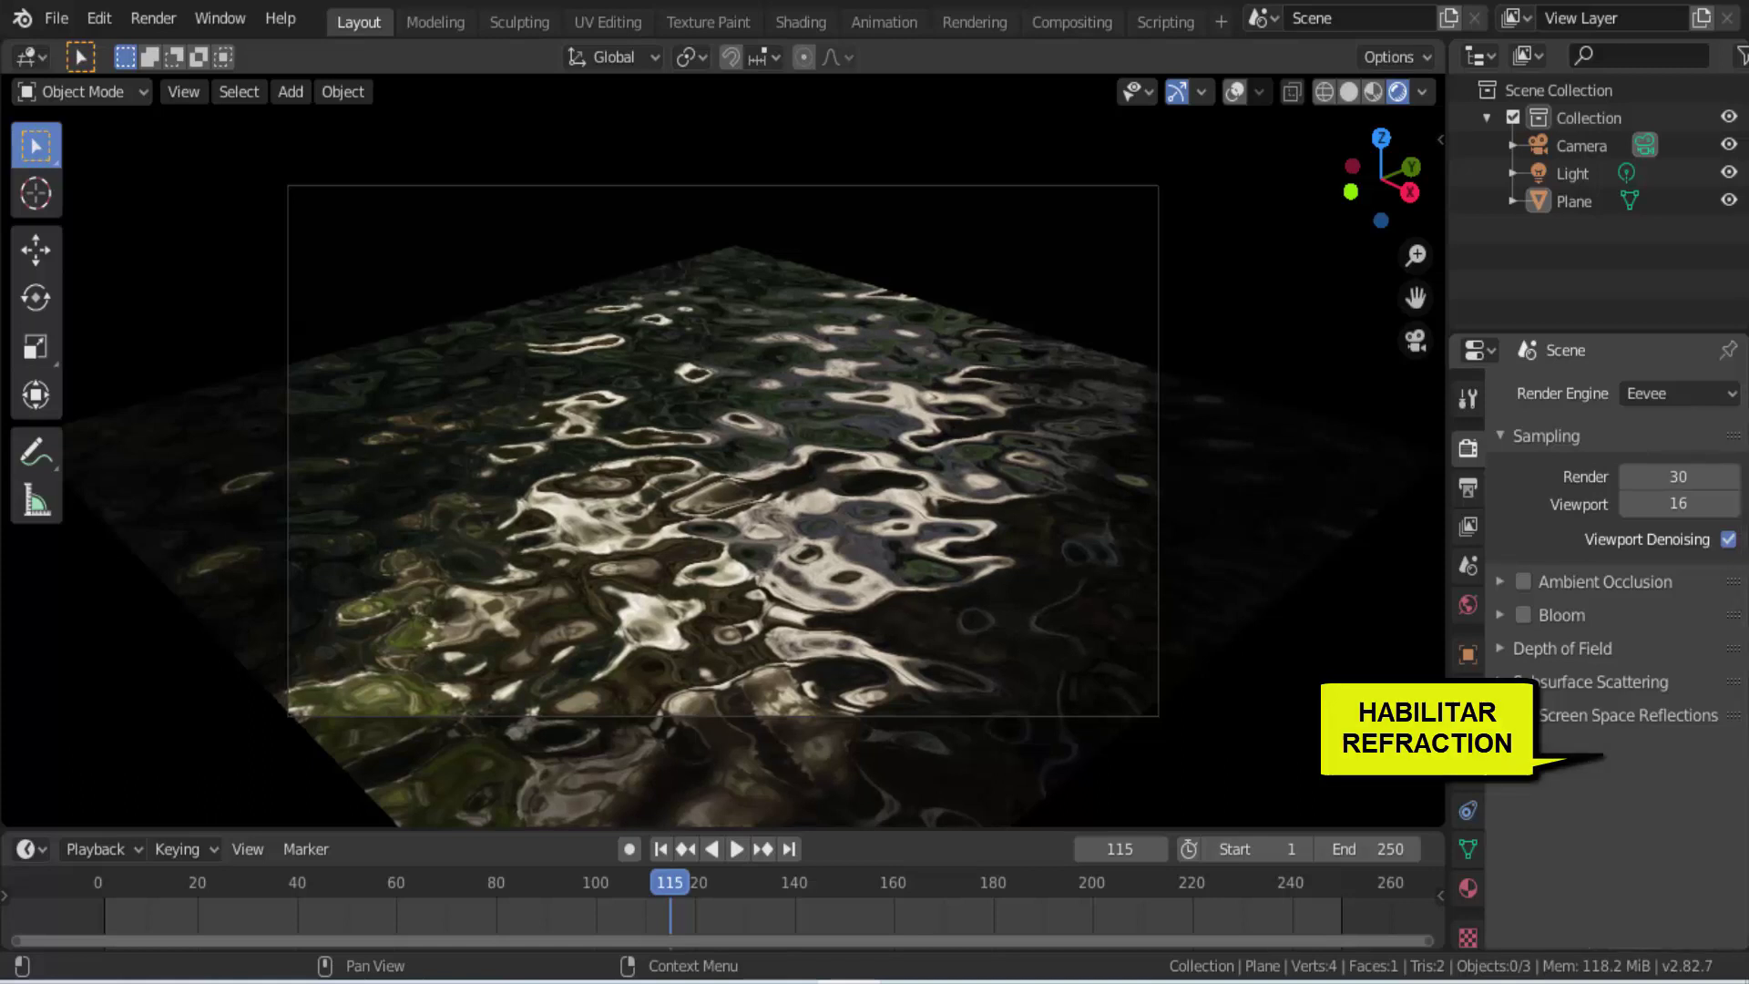
Step: Apply the HDTV 720p preset to the output dimensions
{"action": "left_click", "coordinate": [1473, 490]}
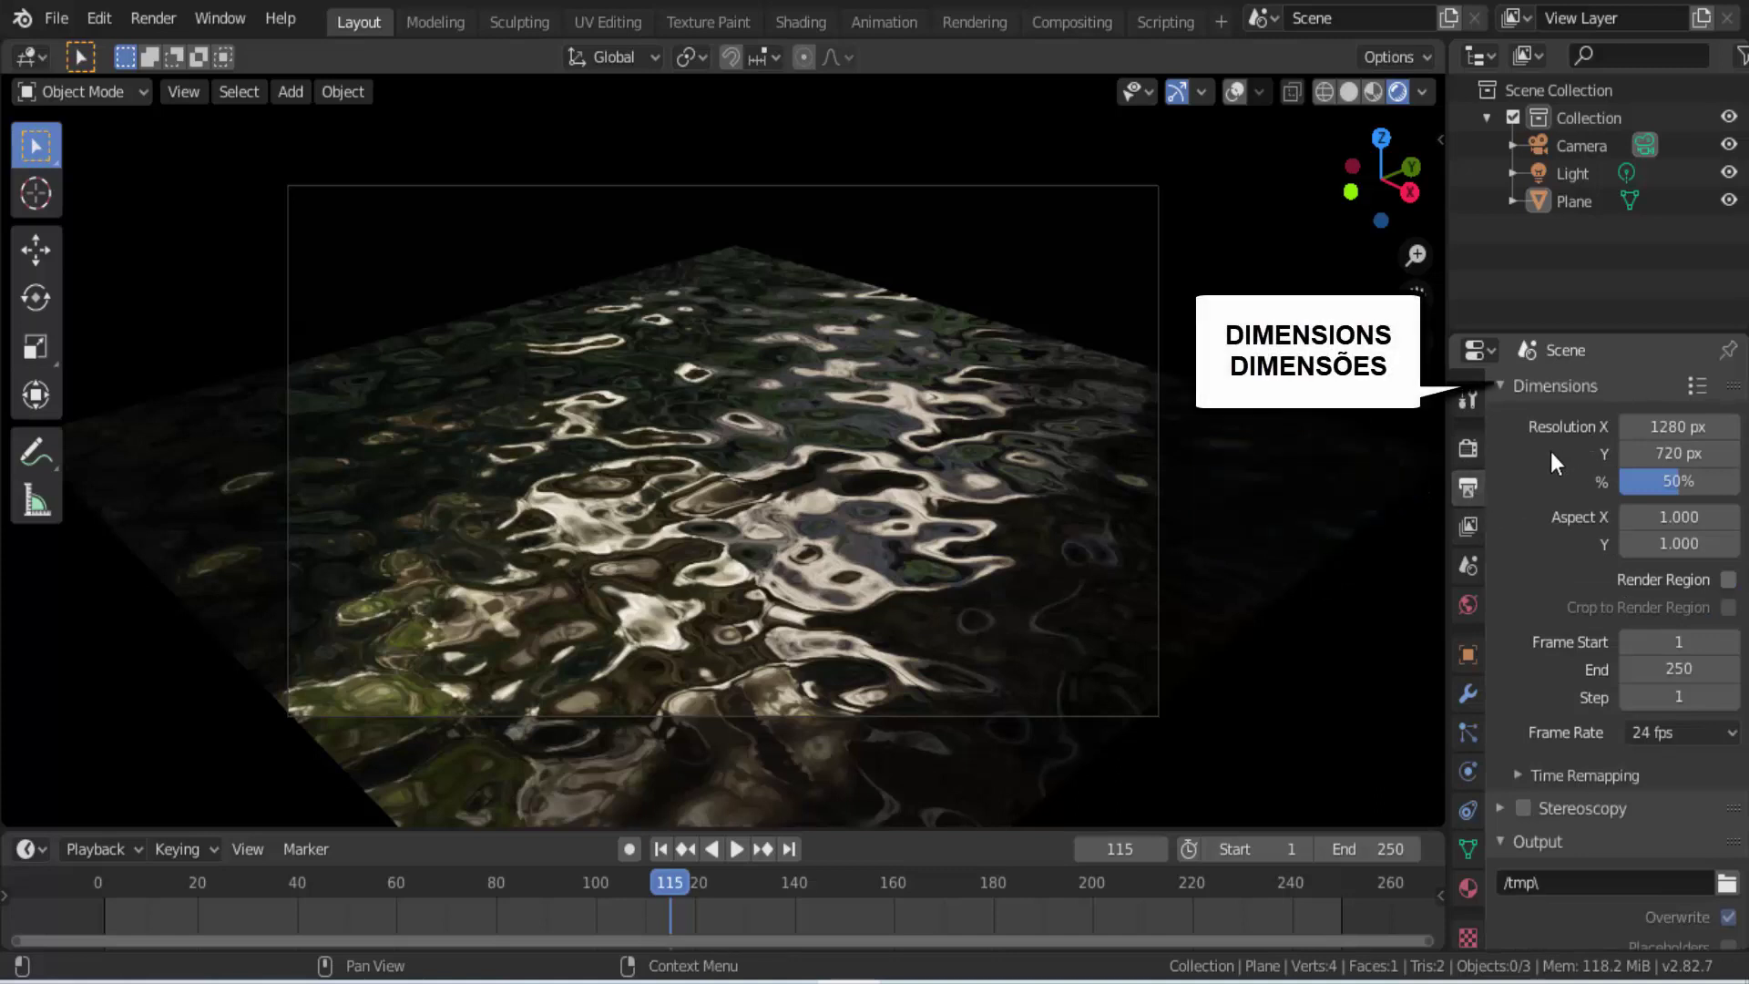
{"action": "left_click", "coordinate": [1696, 387]}
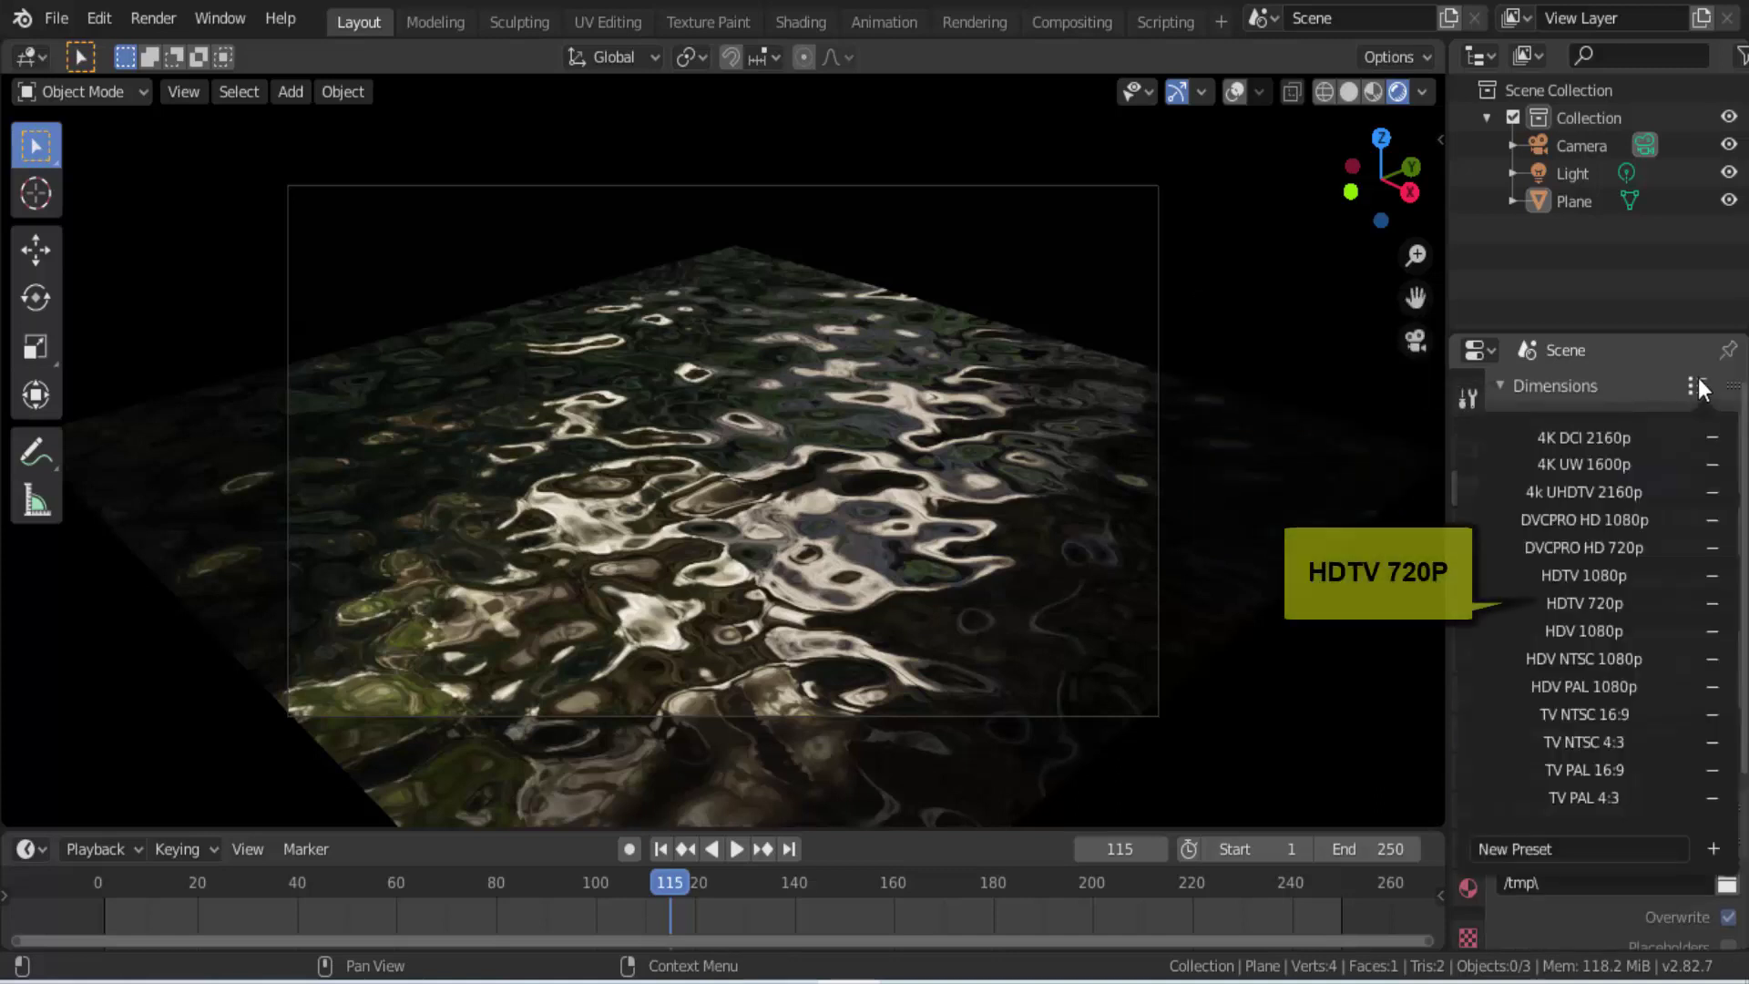
{"action": "left_click", "coordinate": [1584, 603]}
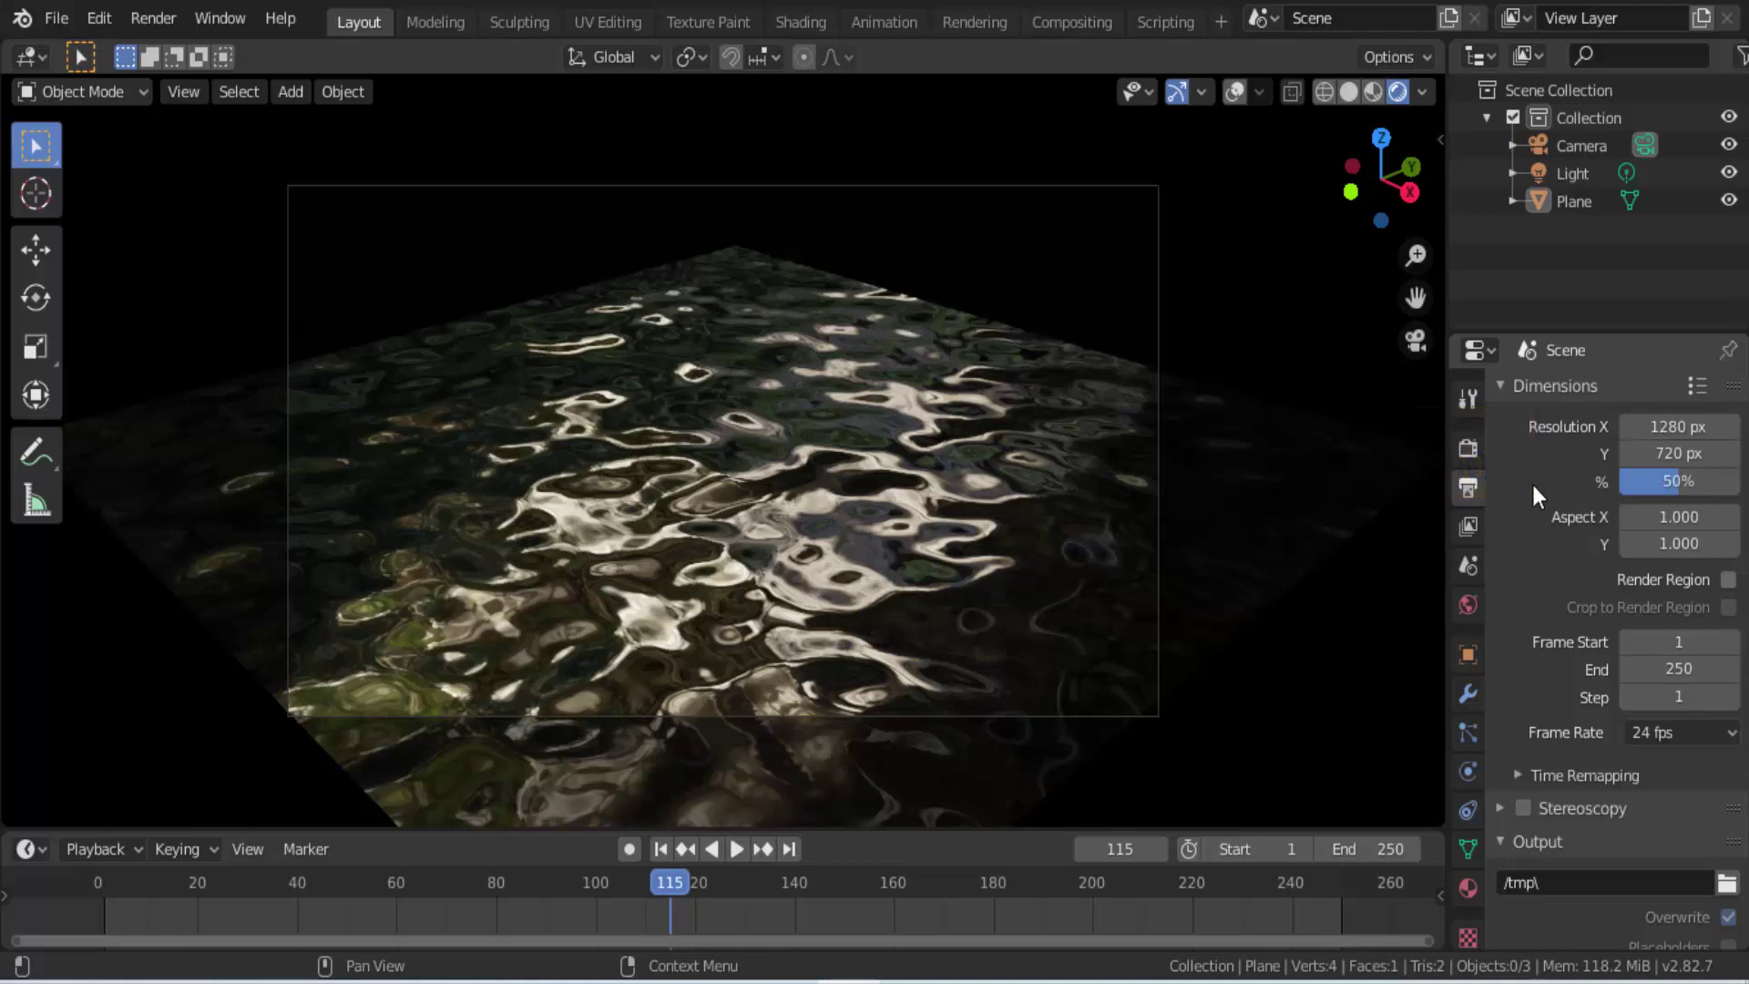
Step: Set the render output path to /tmp\testenodes
{"action": "scroll", "coordinate": [1540, 479], "scroll_direction": "down", "scroll_amount": 3}
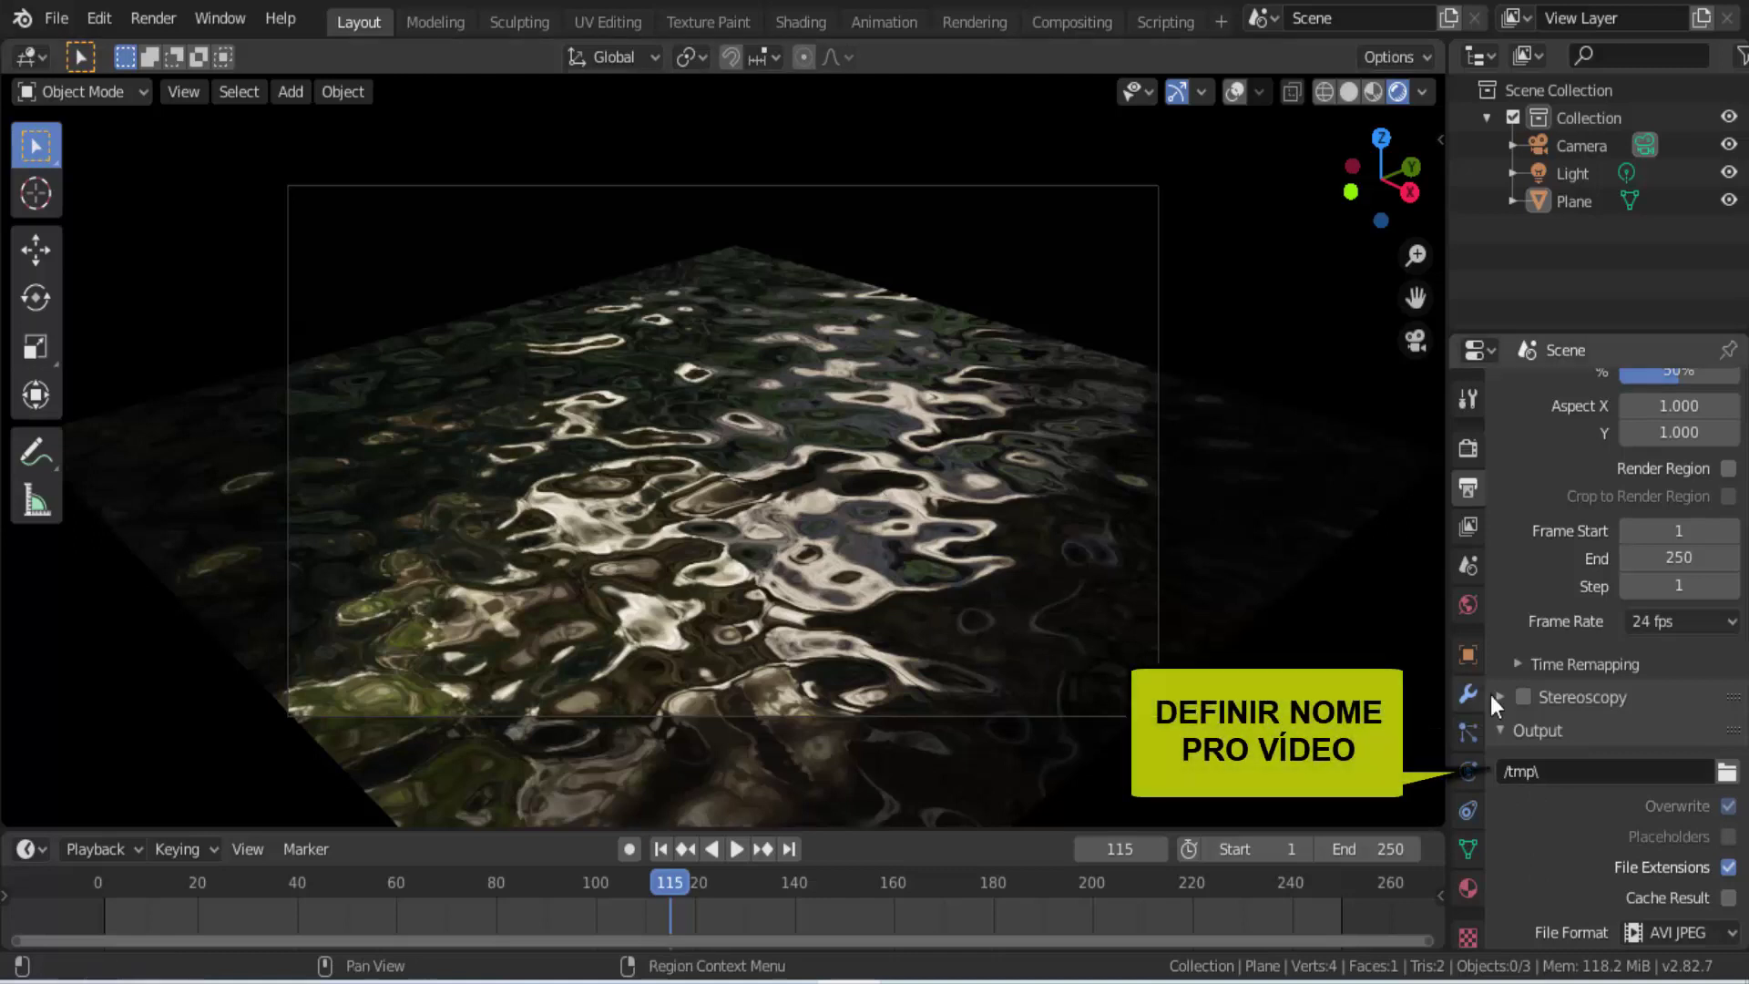
{"action": "left_click", "coordinate": [1564, 766]}
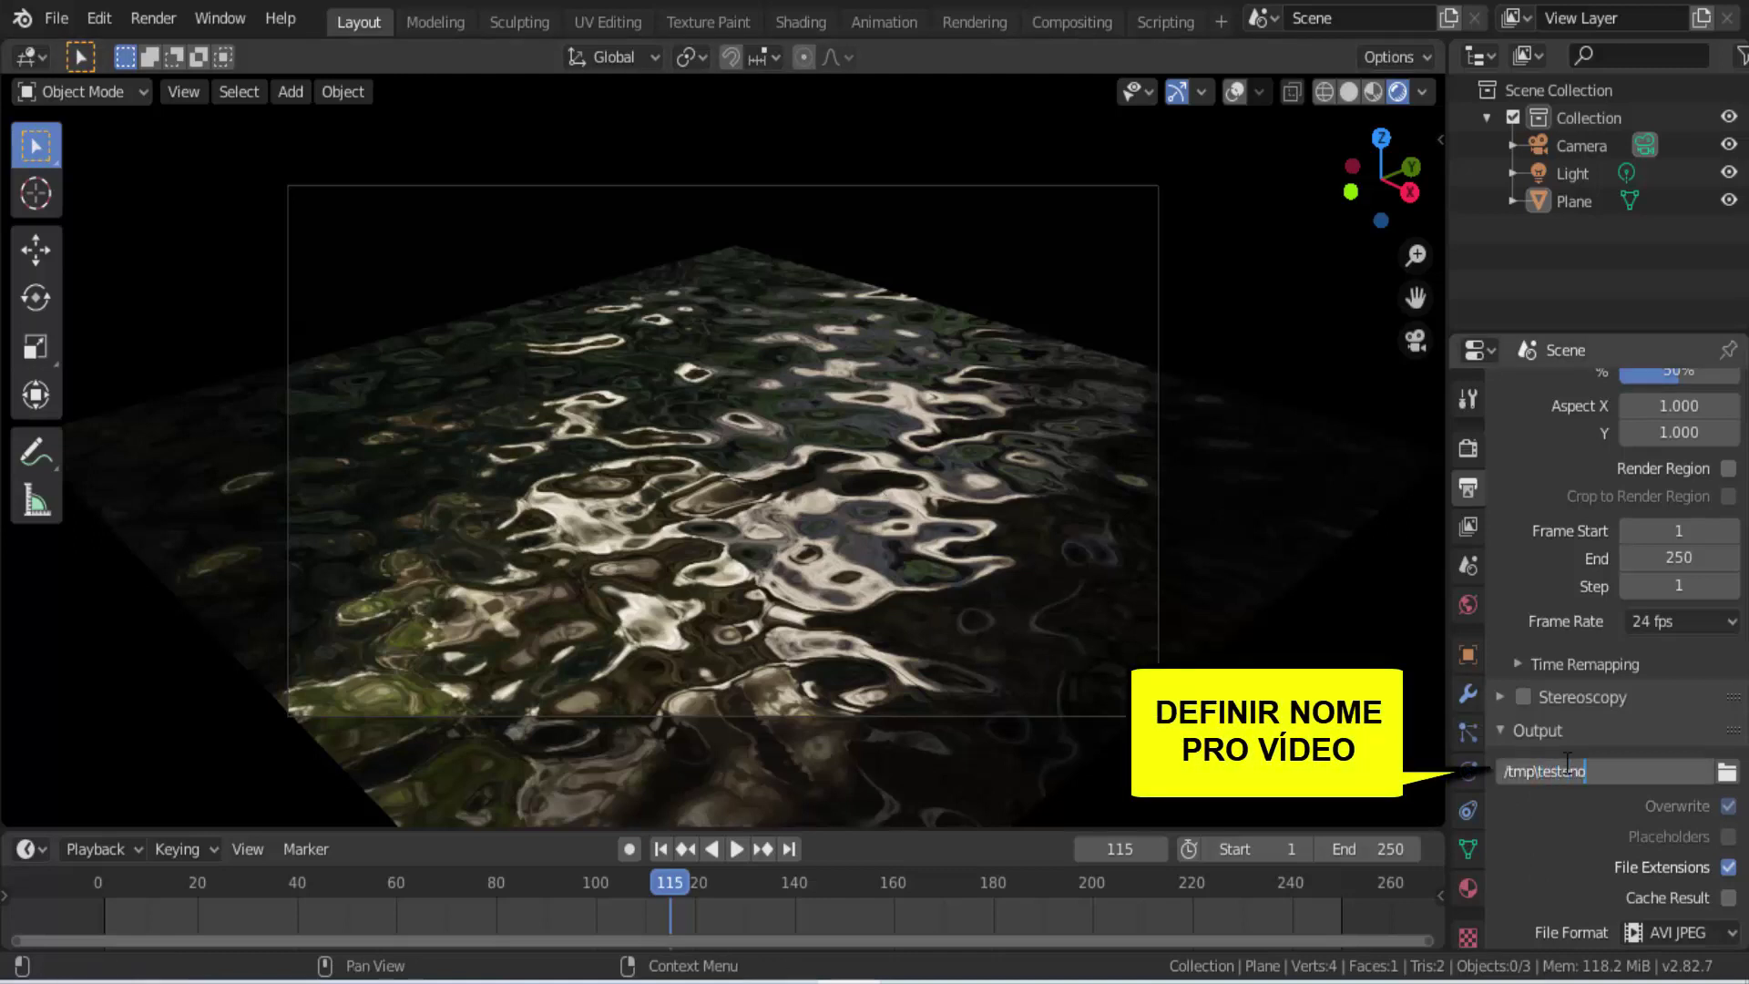
{"action": "key", "text": "Return"}
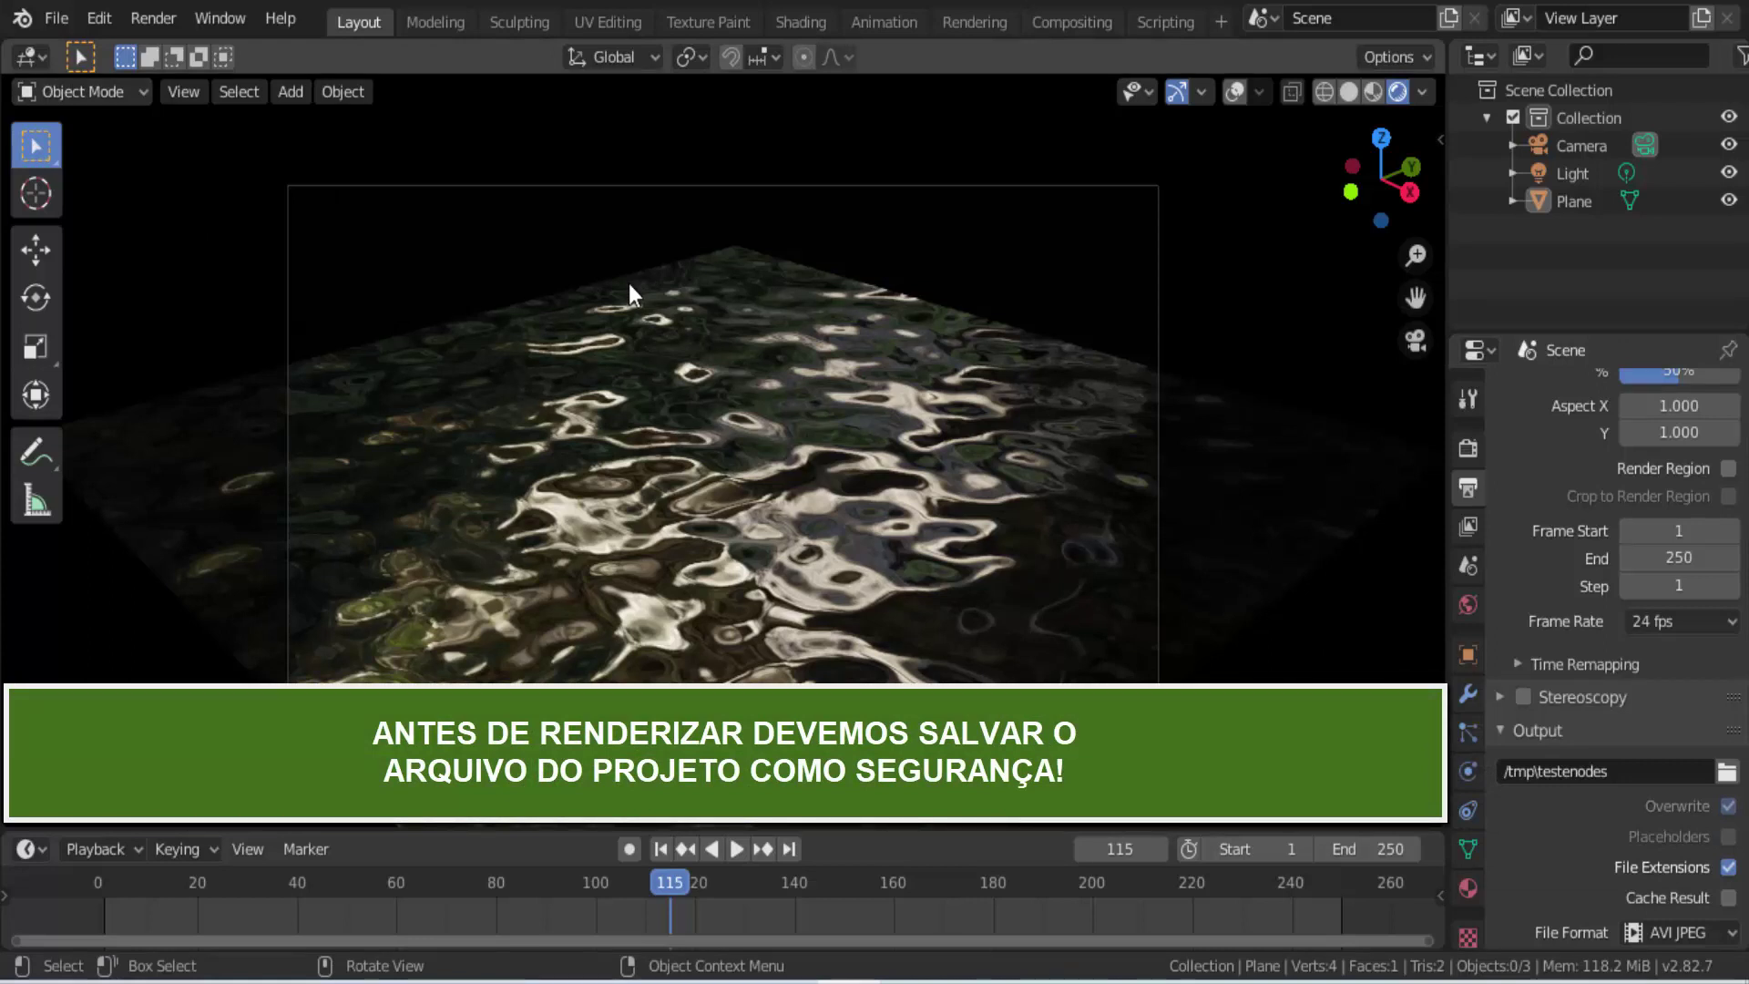
Step: Try to save the project as untitled.blend in the ARQUIVOS BLENDER folder
{"action": "left_click", "coordinate": [54, 18]}
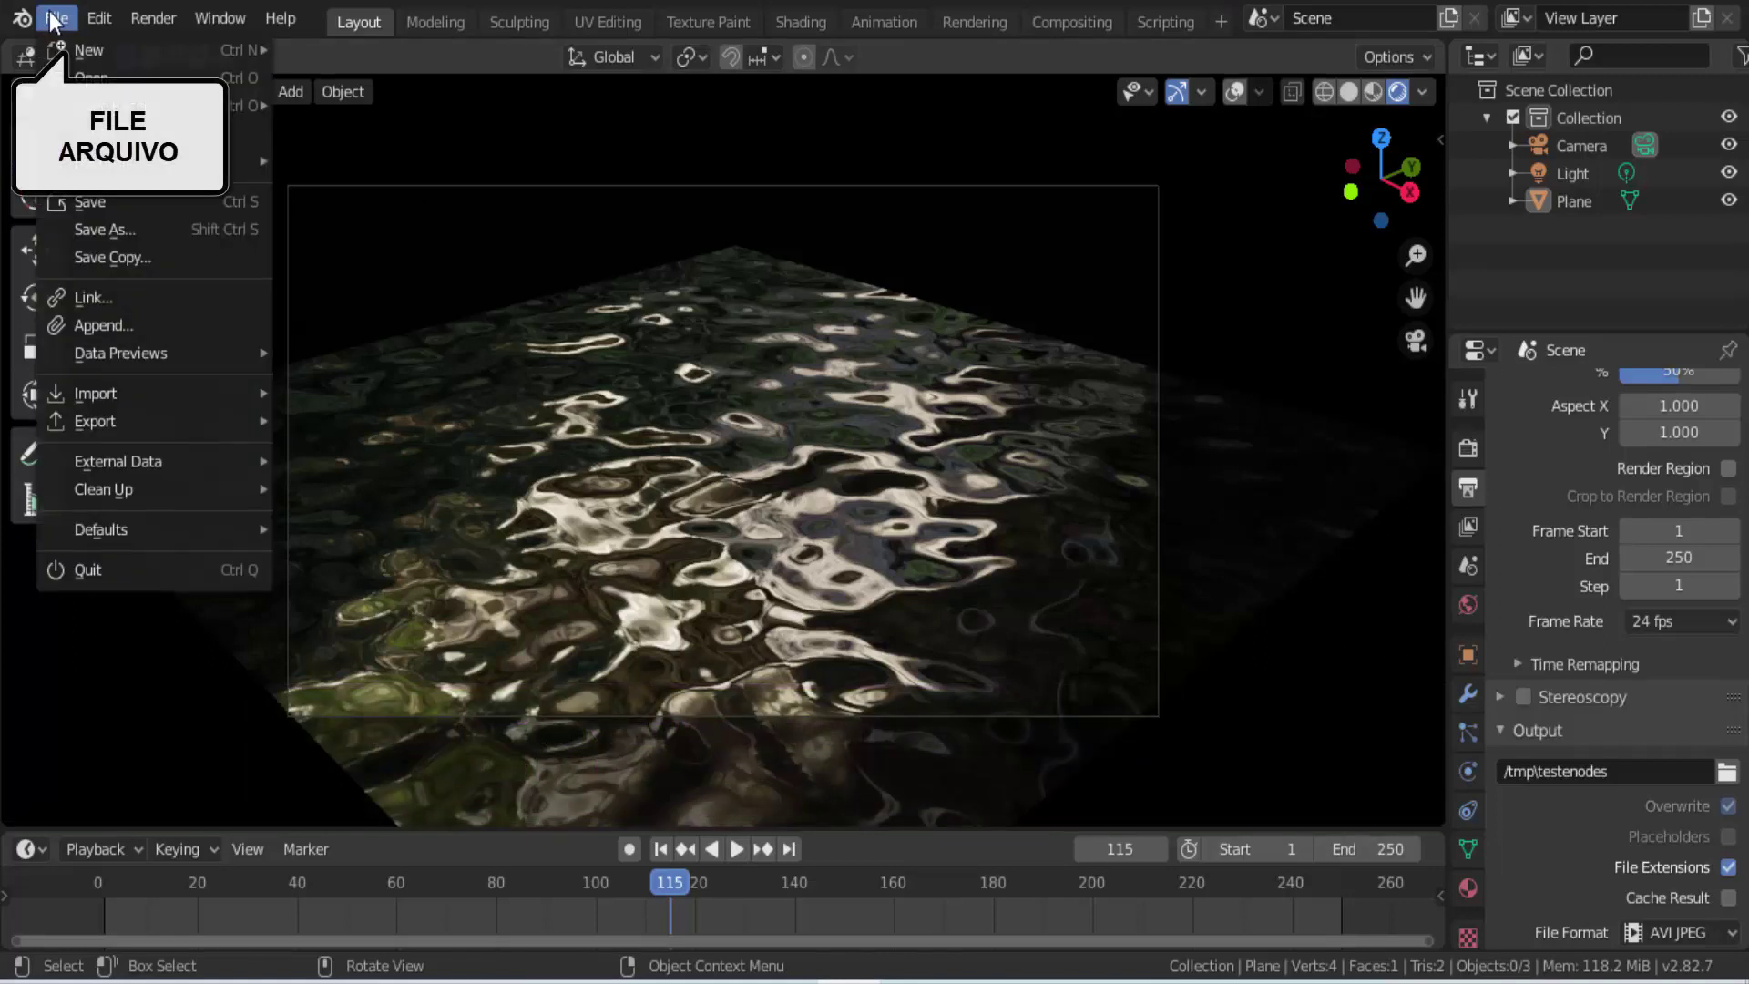
{"action": "left_click", "coordinate": [92, 224]}
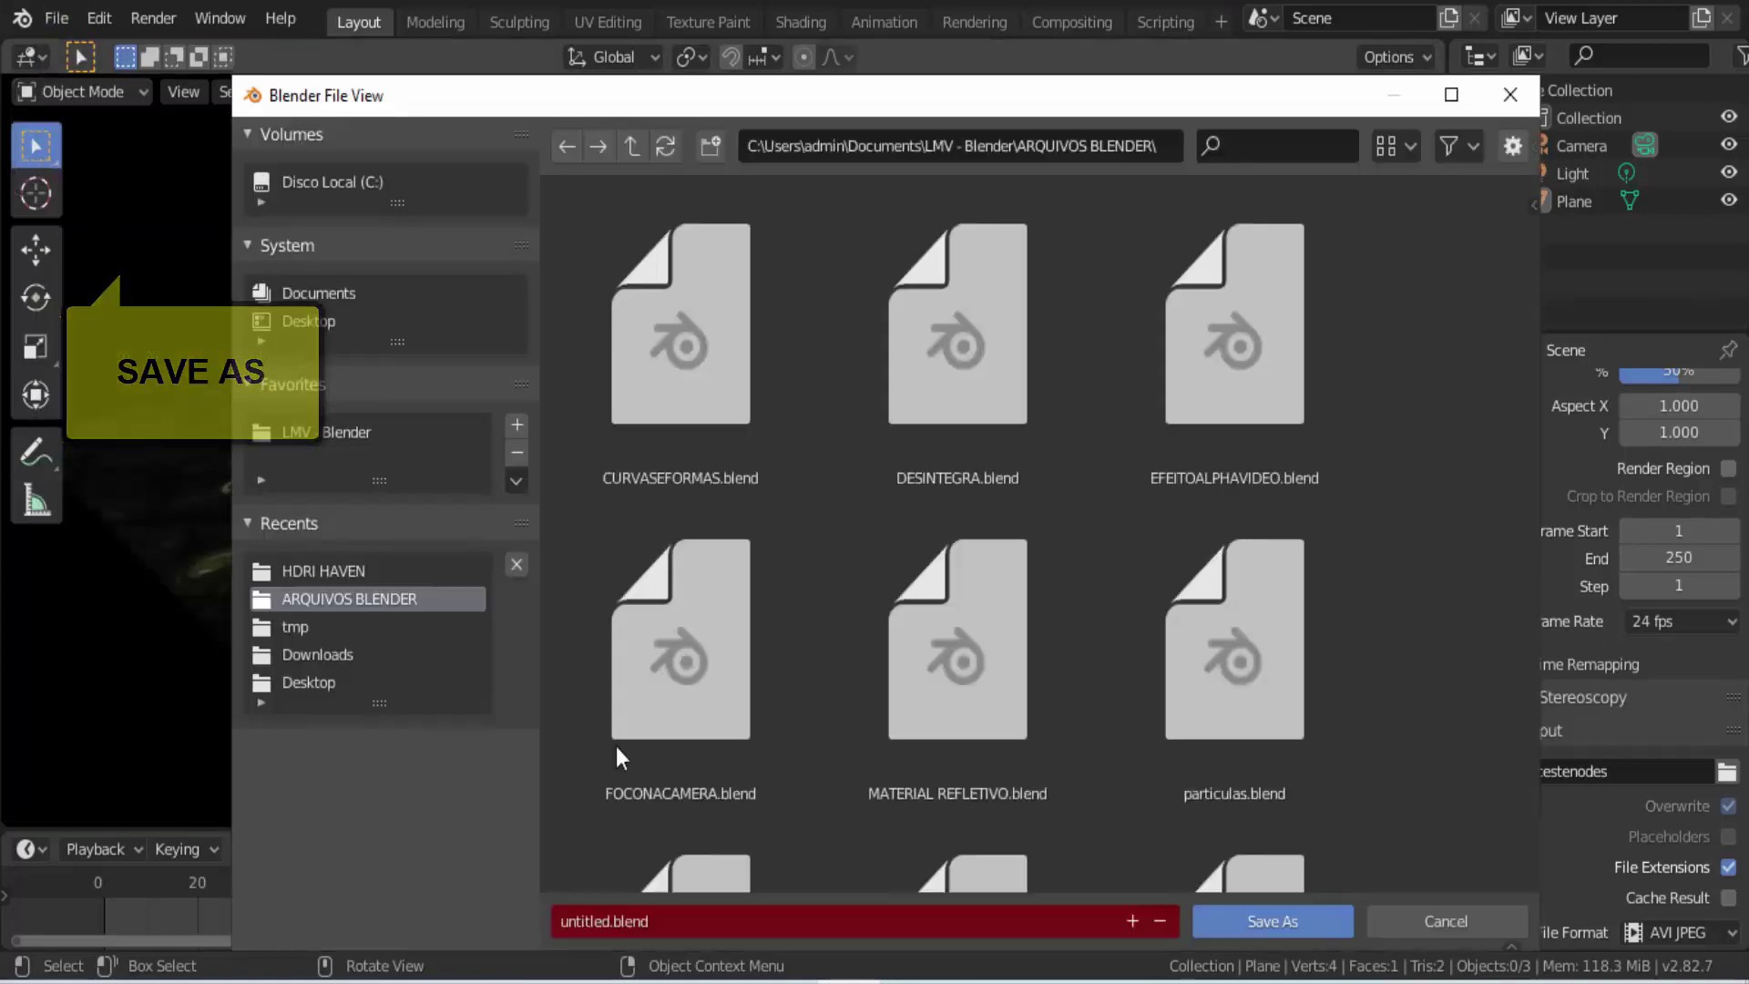
{"action": "left_click", "coordinate": [1268, 916]}
{"action": "left_click", "coordinate": [1436, 922]}
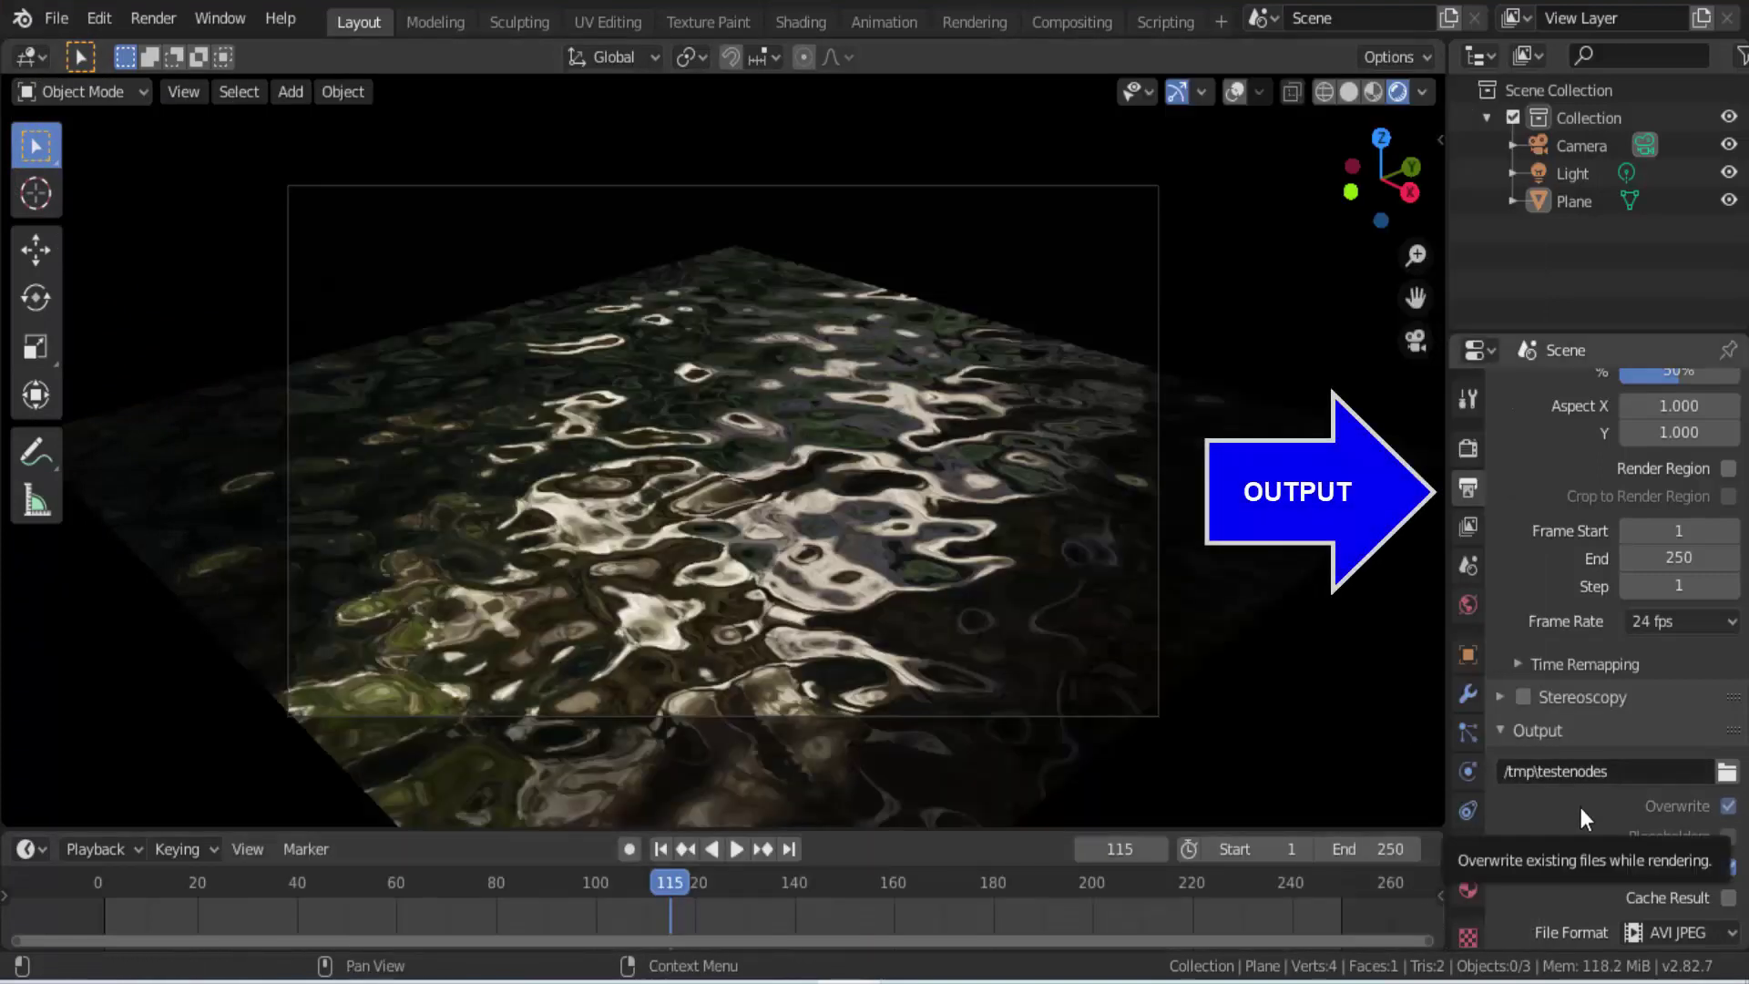
Step: Choose AVI JPEG as the movie file format for the render output
{"action": "scroll", "coordinate": [1578, 803], "scroll_direction": "down", "scroll_amount": 2}
{"action": "scroll", "coordinate": [1581, 807], "scroll_direction": "down", "scroll_amount": 2}
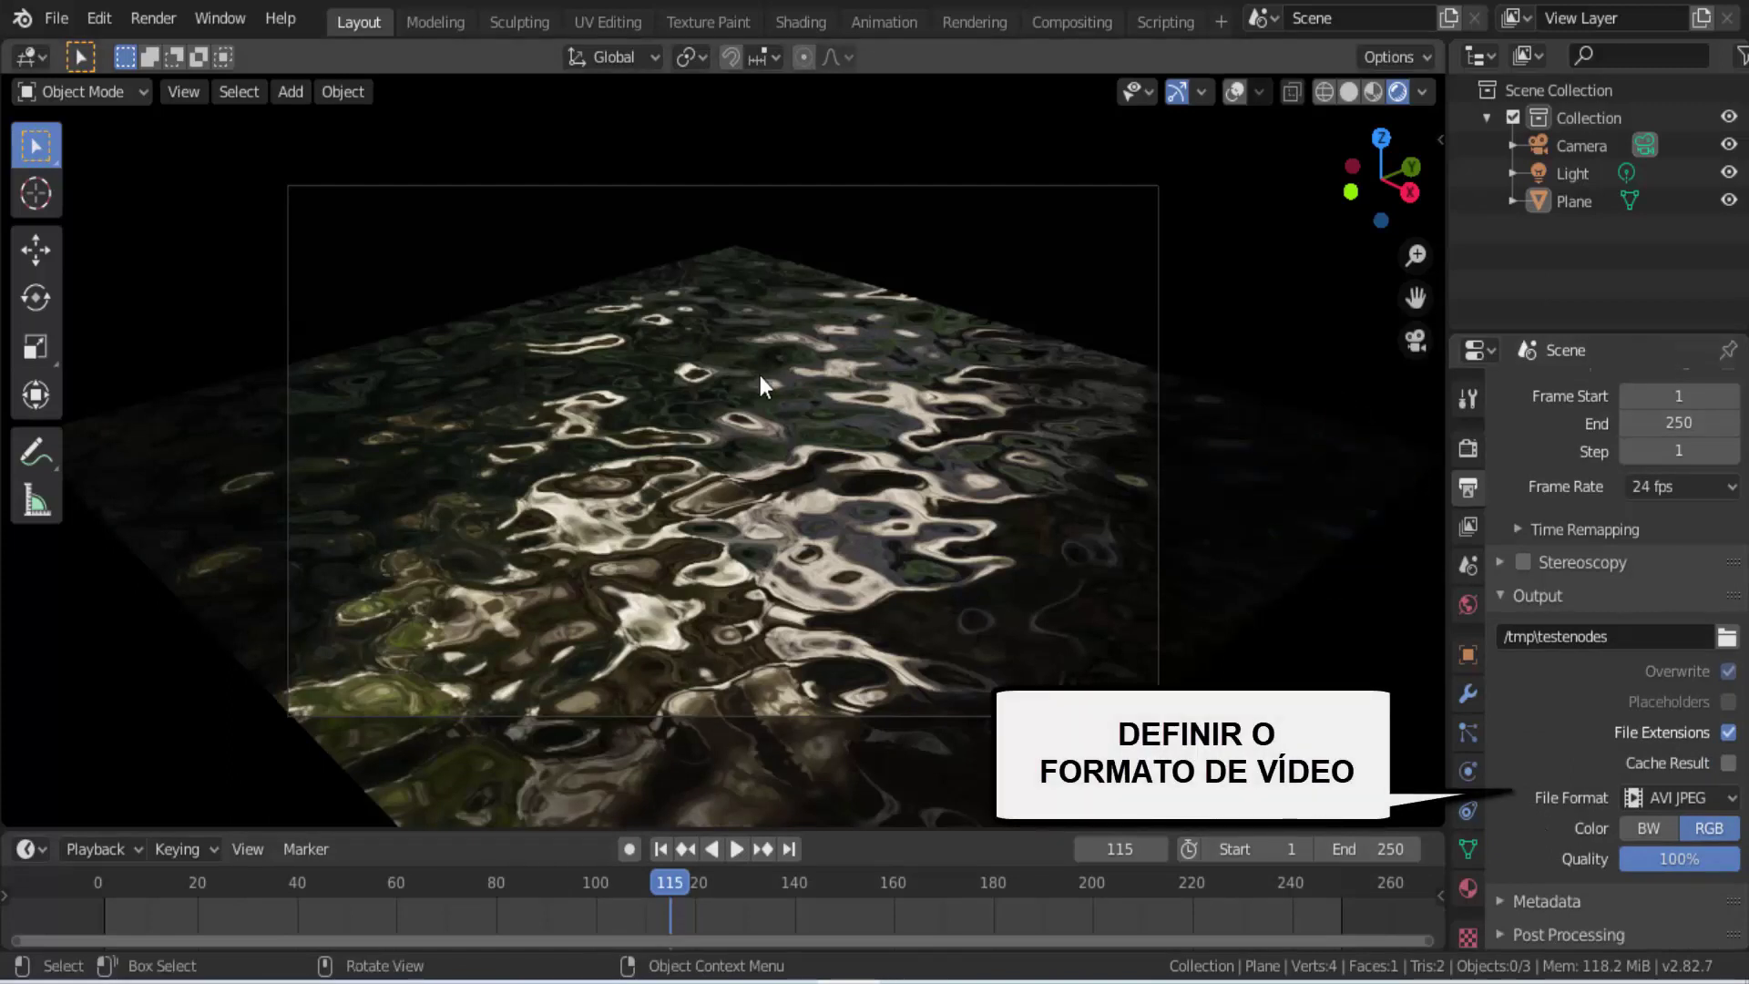
{"action": "left_click", "coordinate": [1686, 798]}
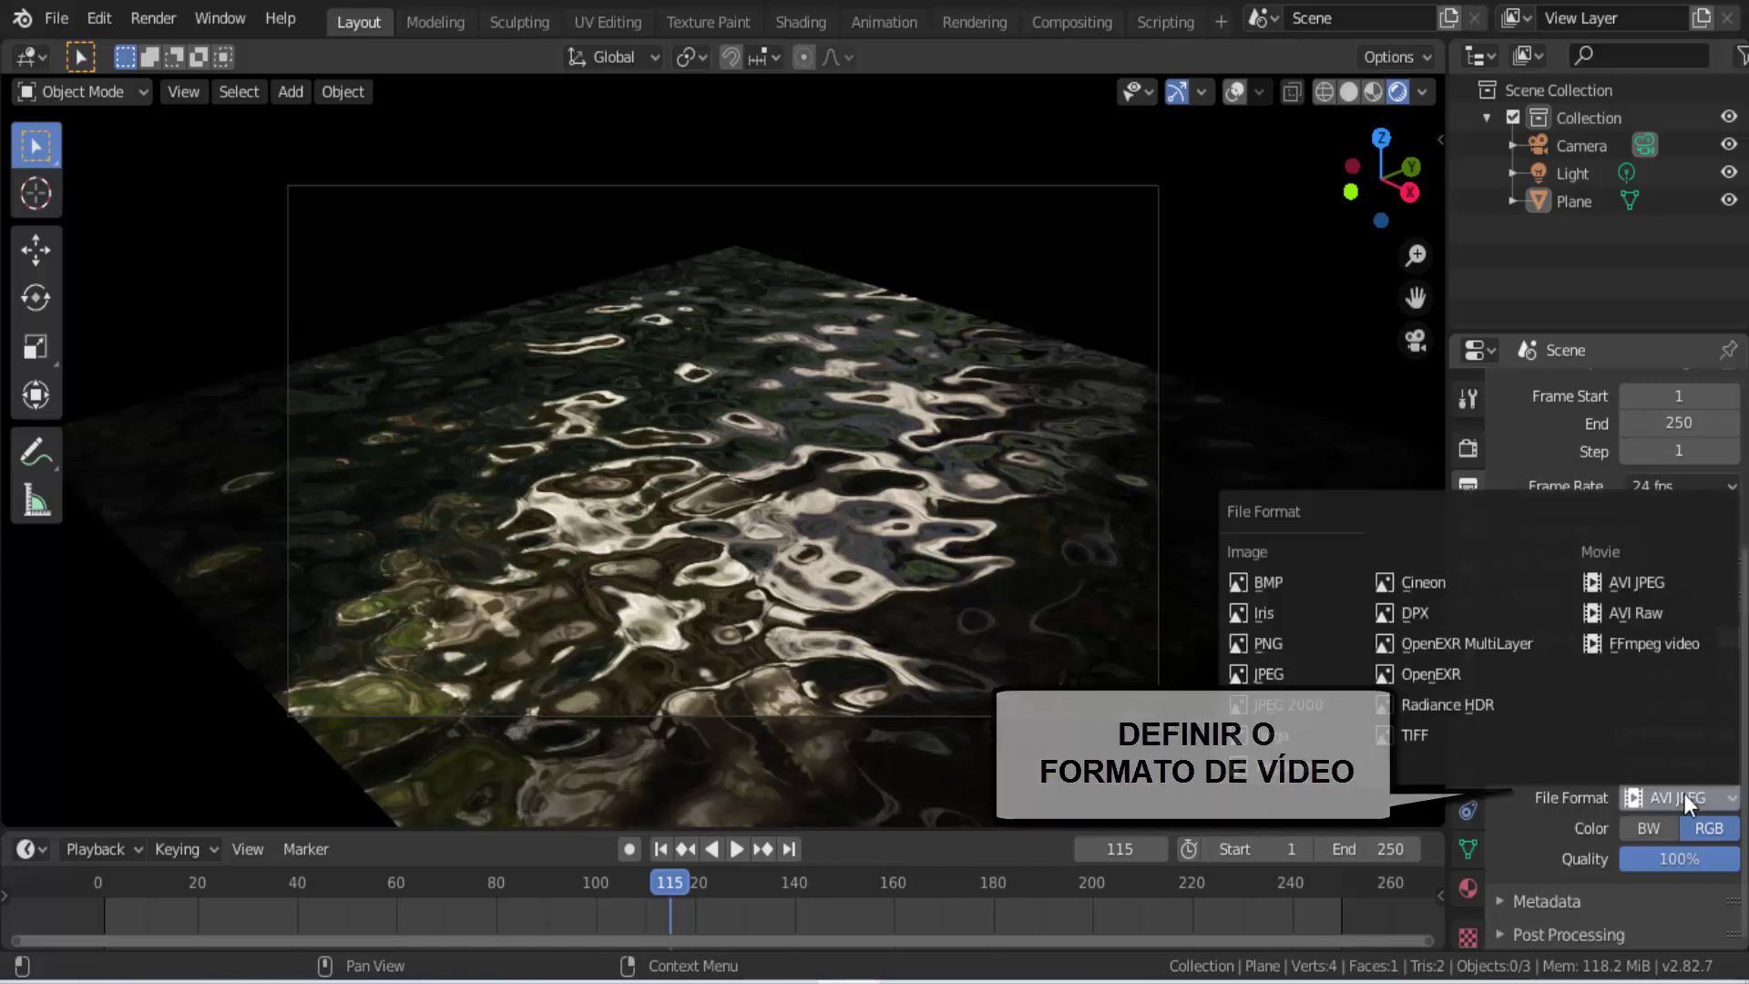
{"action": "left_click", "coordinate": [1665, 585]}
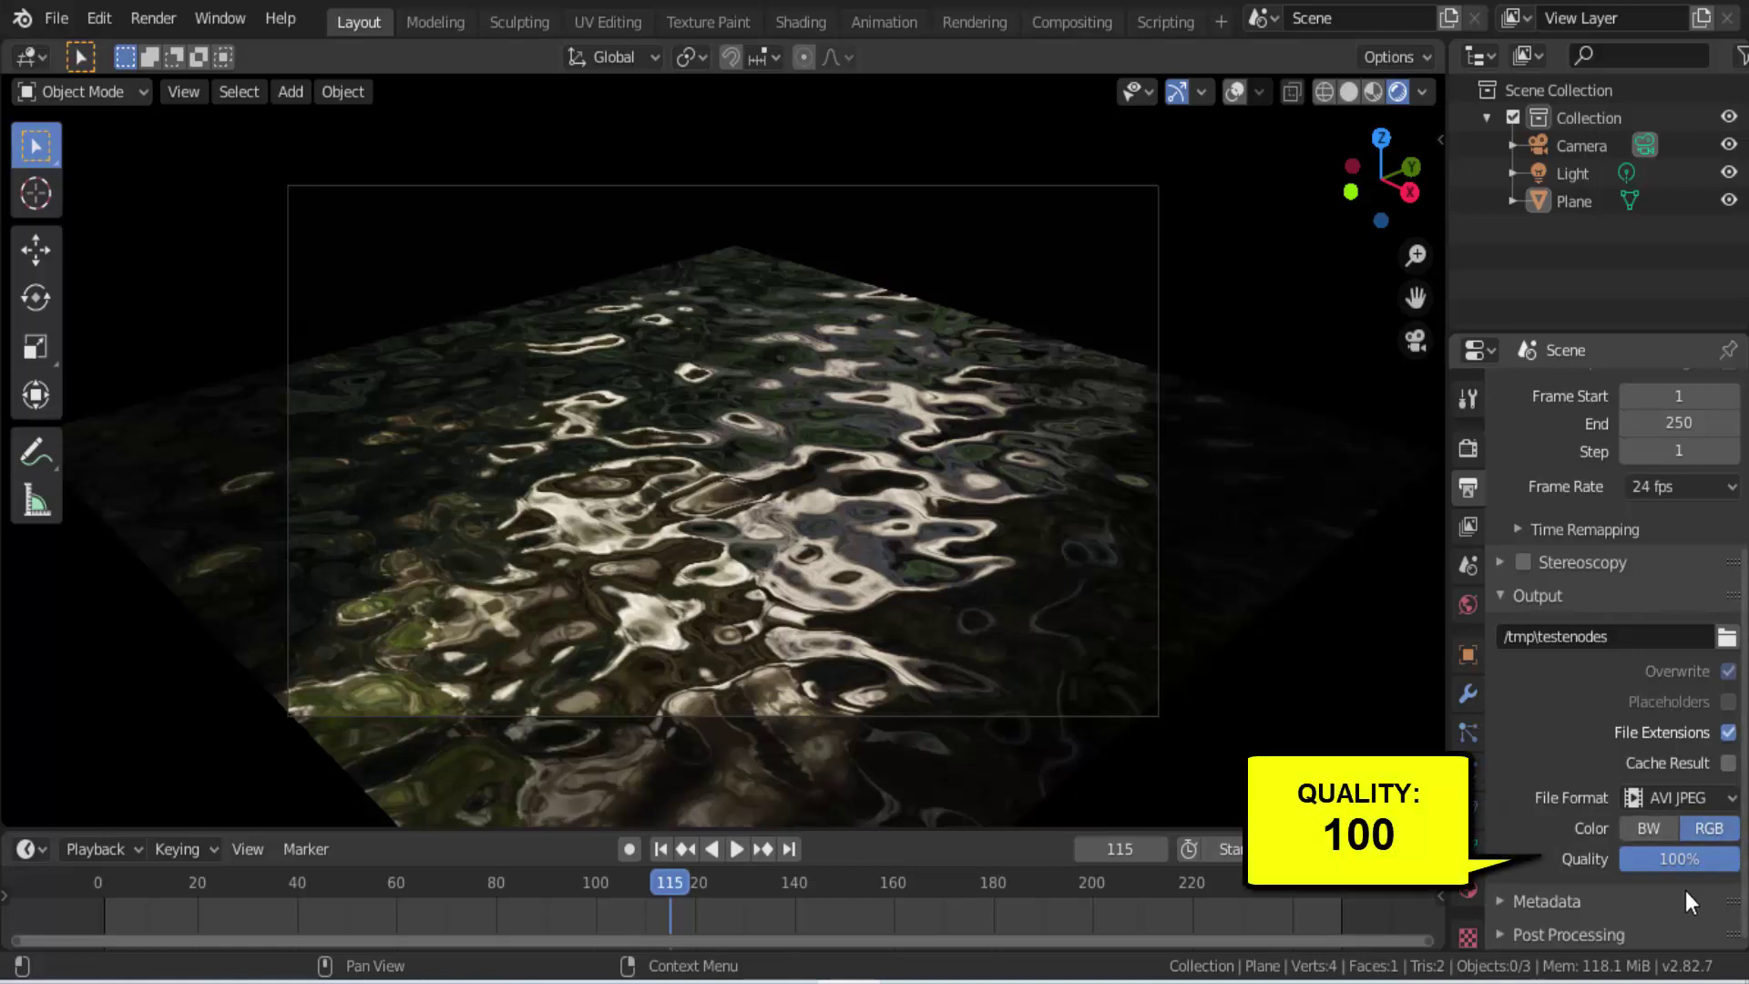
Step: Render the full water animation to the video file and close the render result window when it is done
{"action": "left_click", "coordinate": [152, 18]}
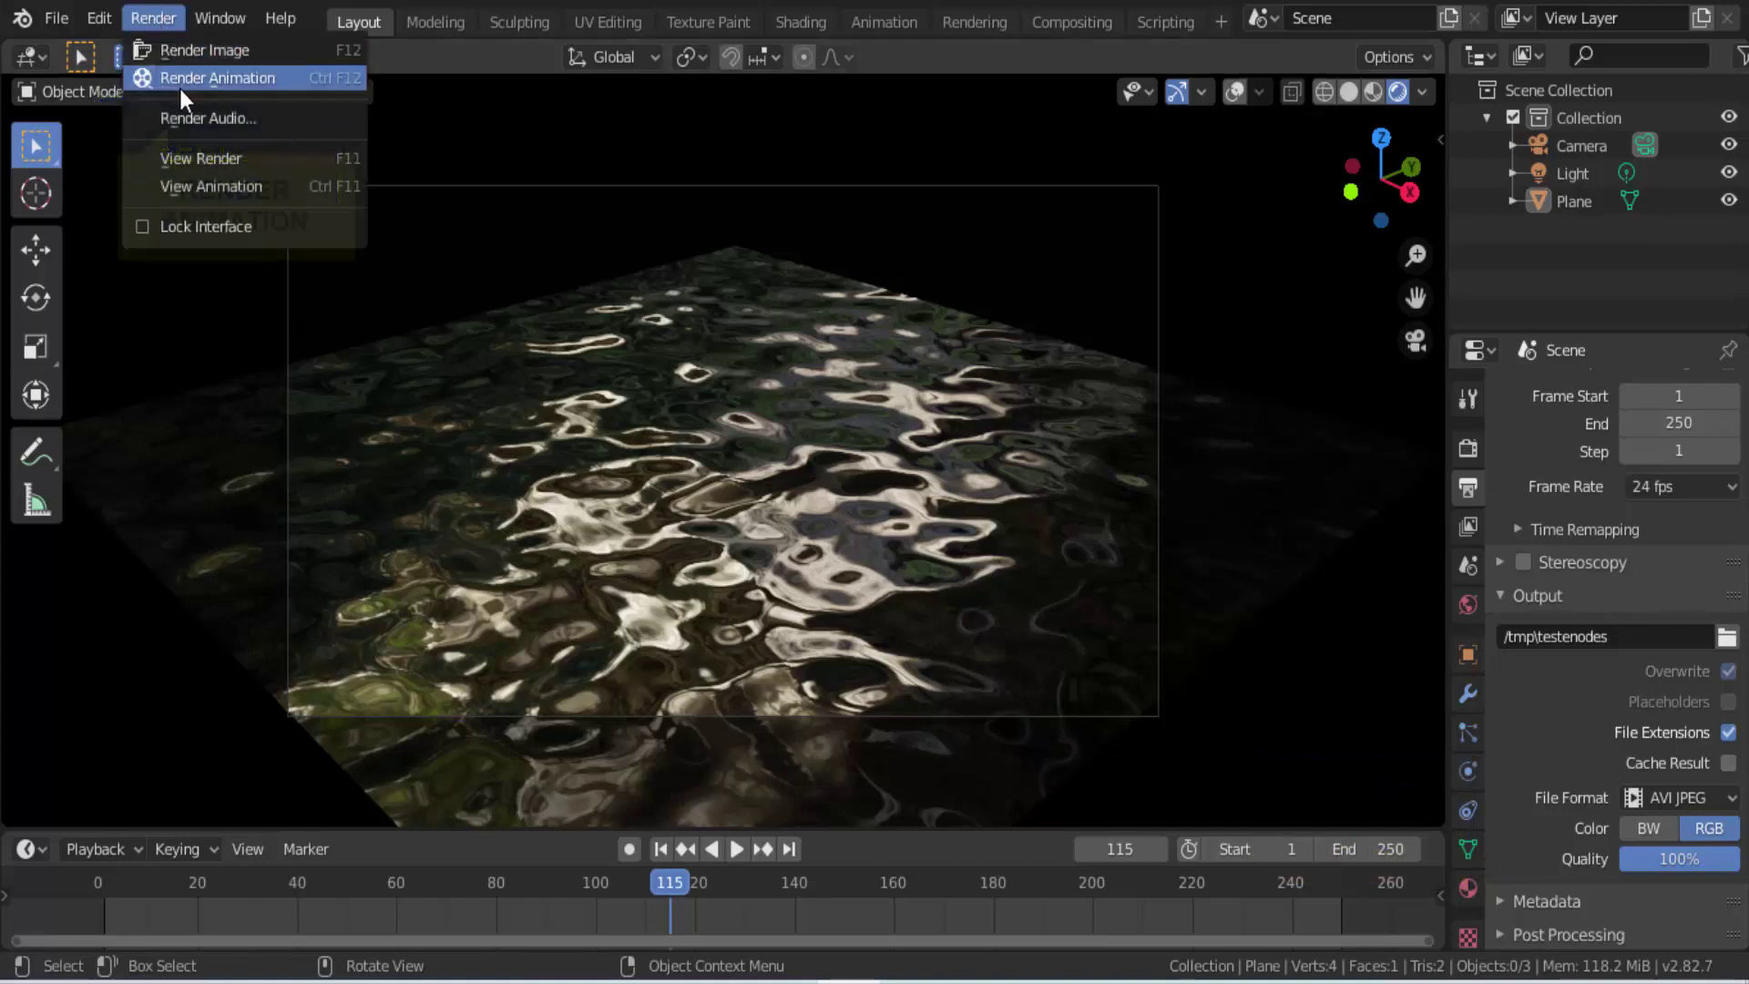
{"action": "left_click", "coordinate": [187, 78]}
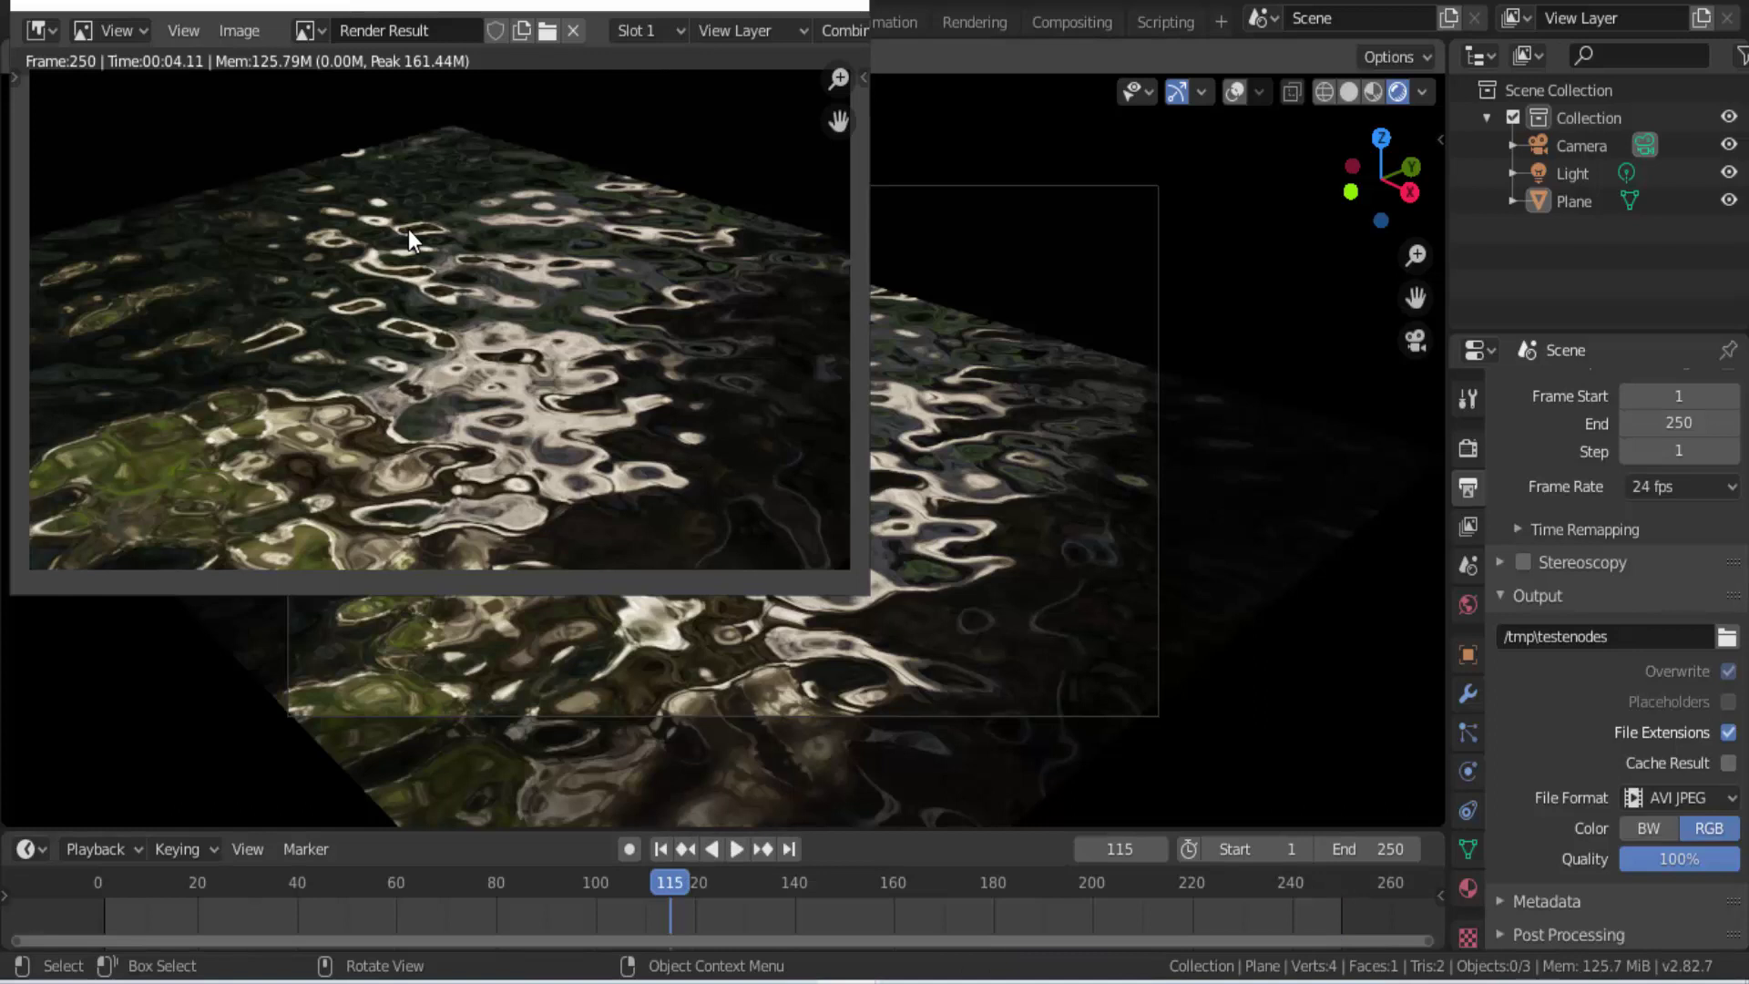
{"action": "left_click", "coordinate": [849, 4]}
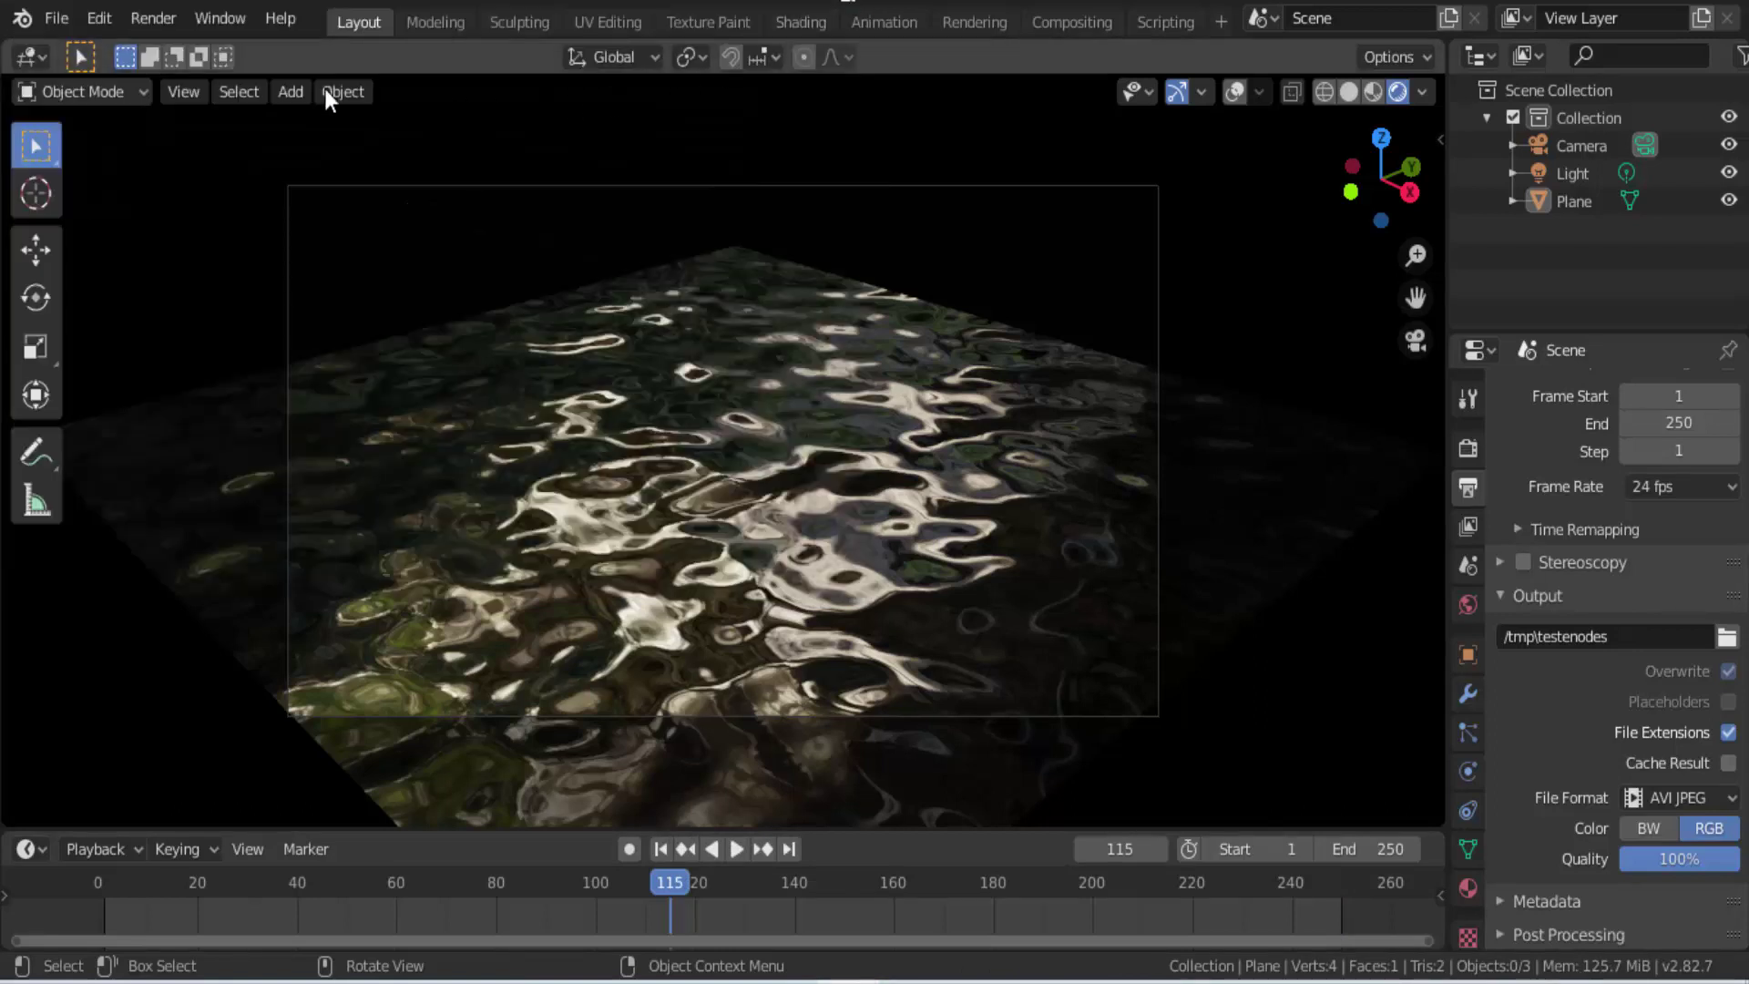
Step: Play back the rendered animation and move its player window over the middle of the viewport
{"action": "left_click", "coordinate": [155, 18]}
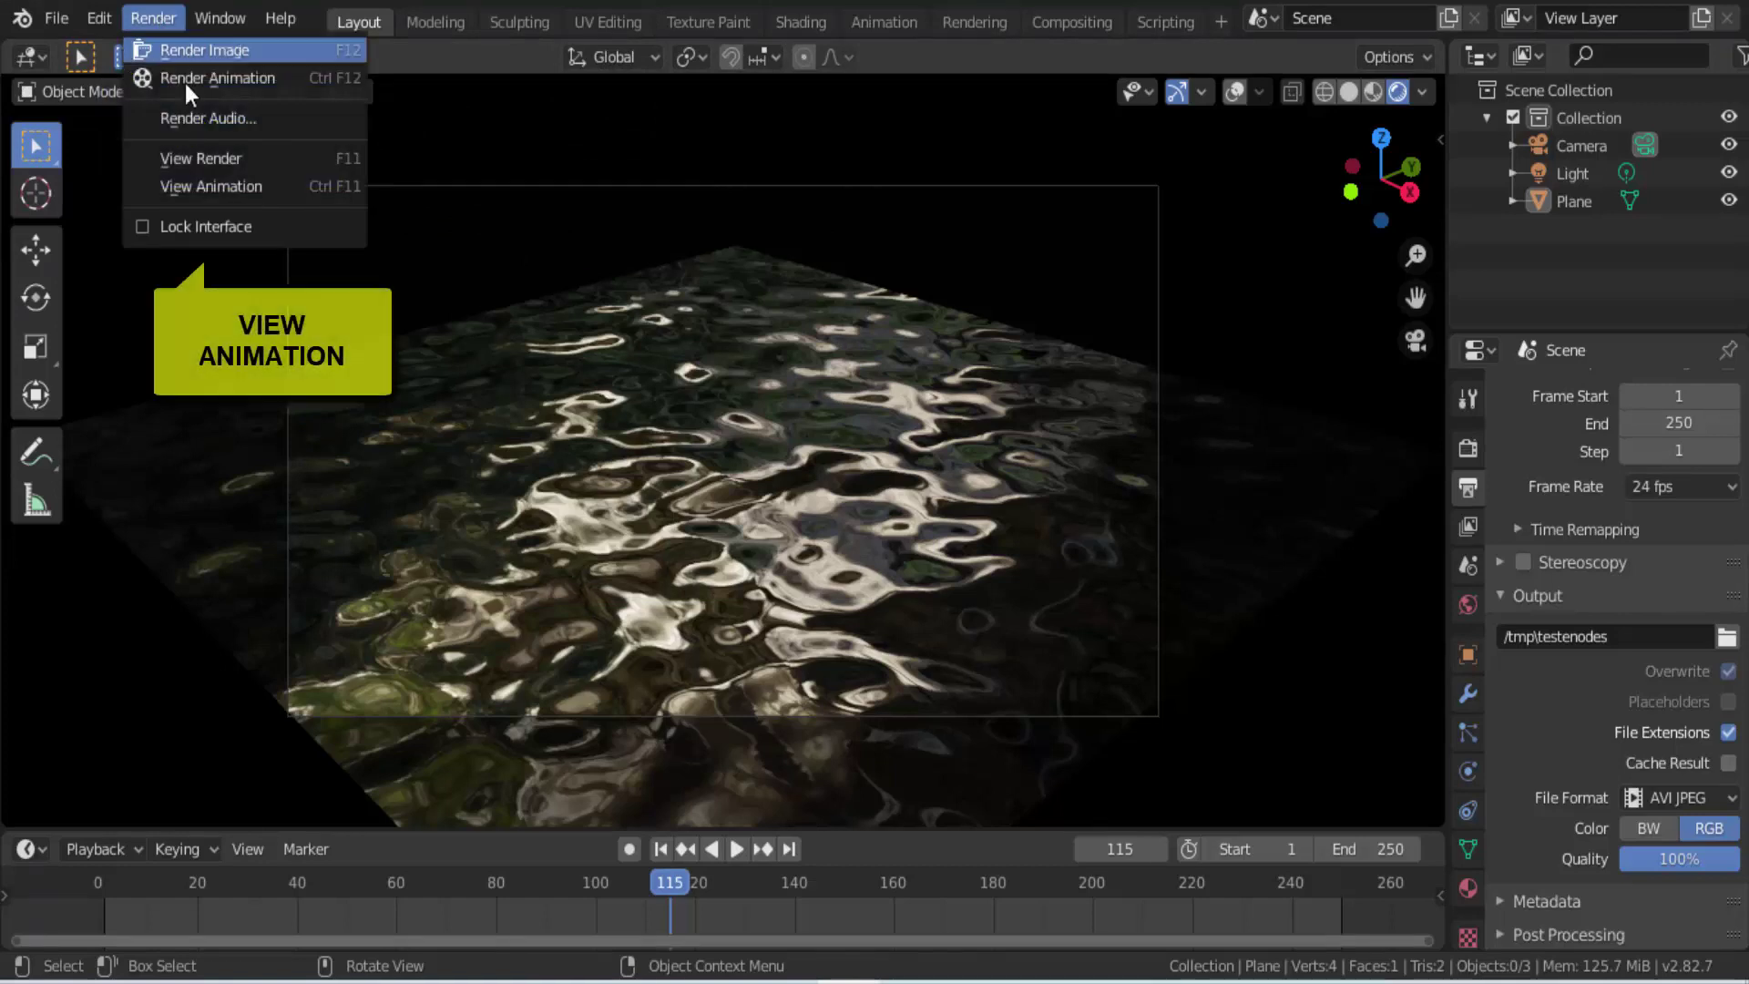
{"action": "left_click", "coordinate": [200, 187]}
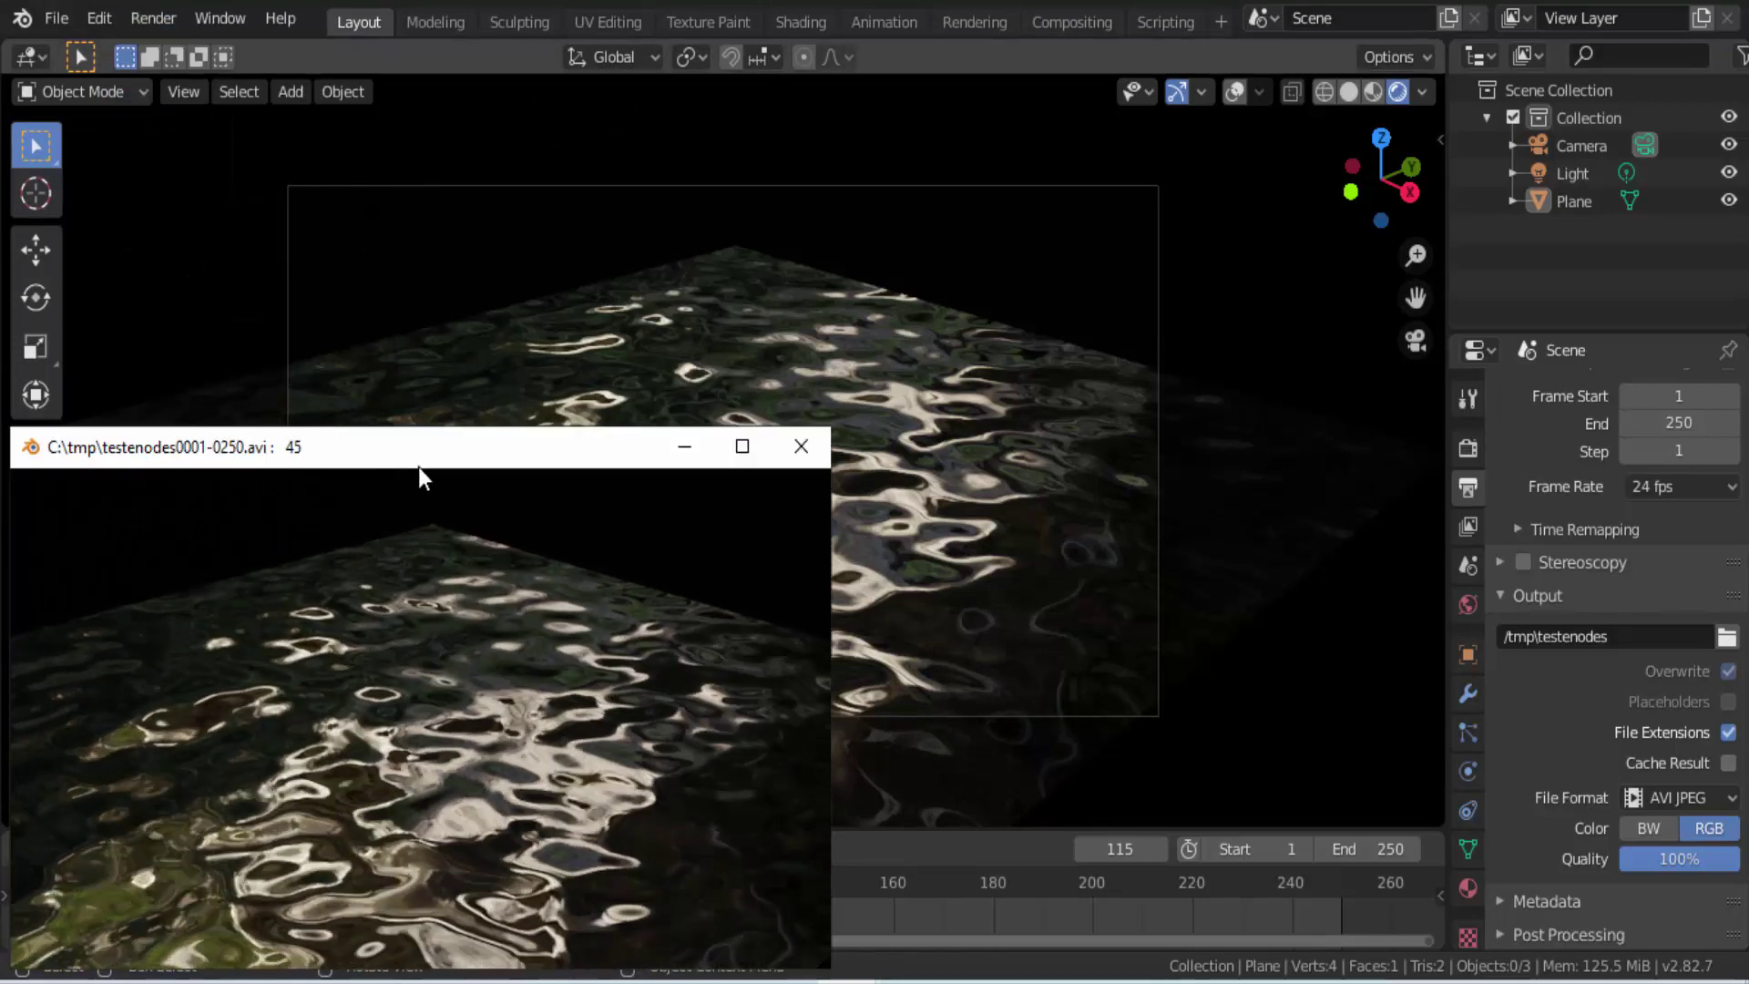
{"action": "left_click_drag", "start_coordinate": [428, 451], "coordinate": [734, 230]}
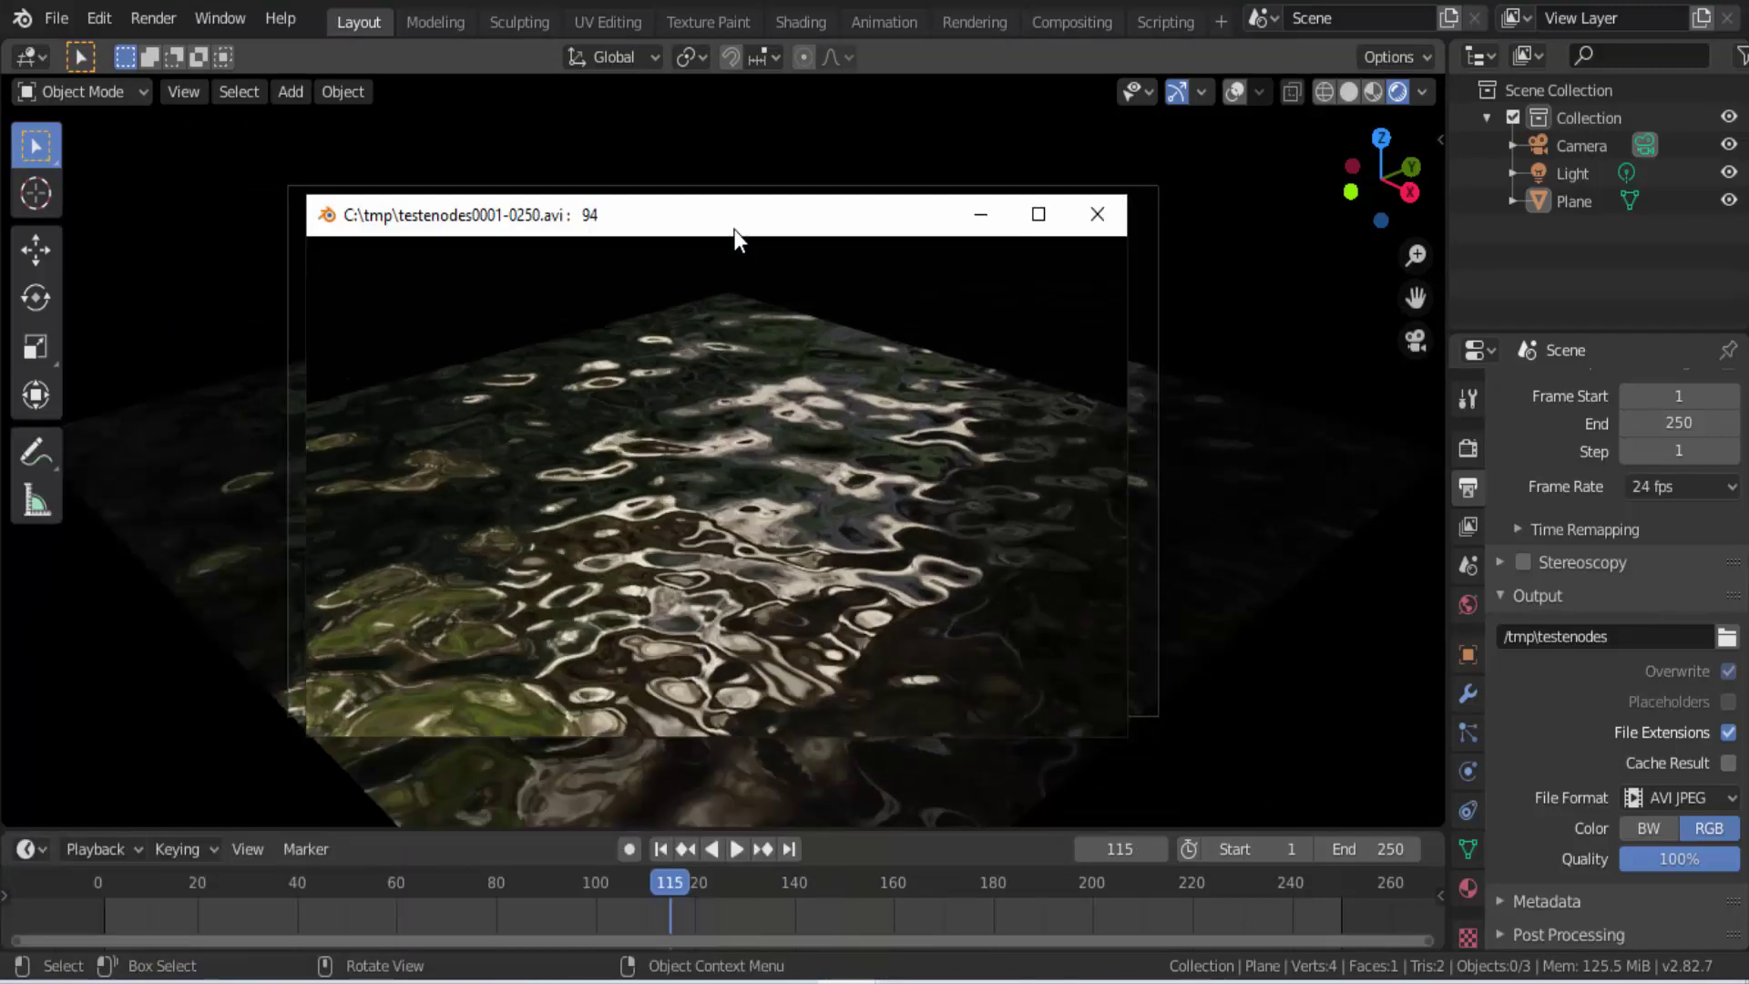